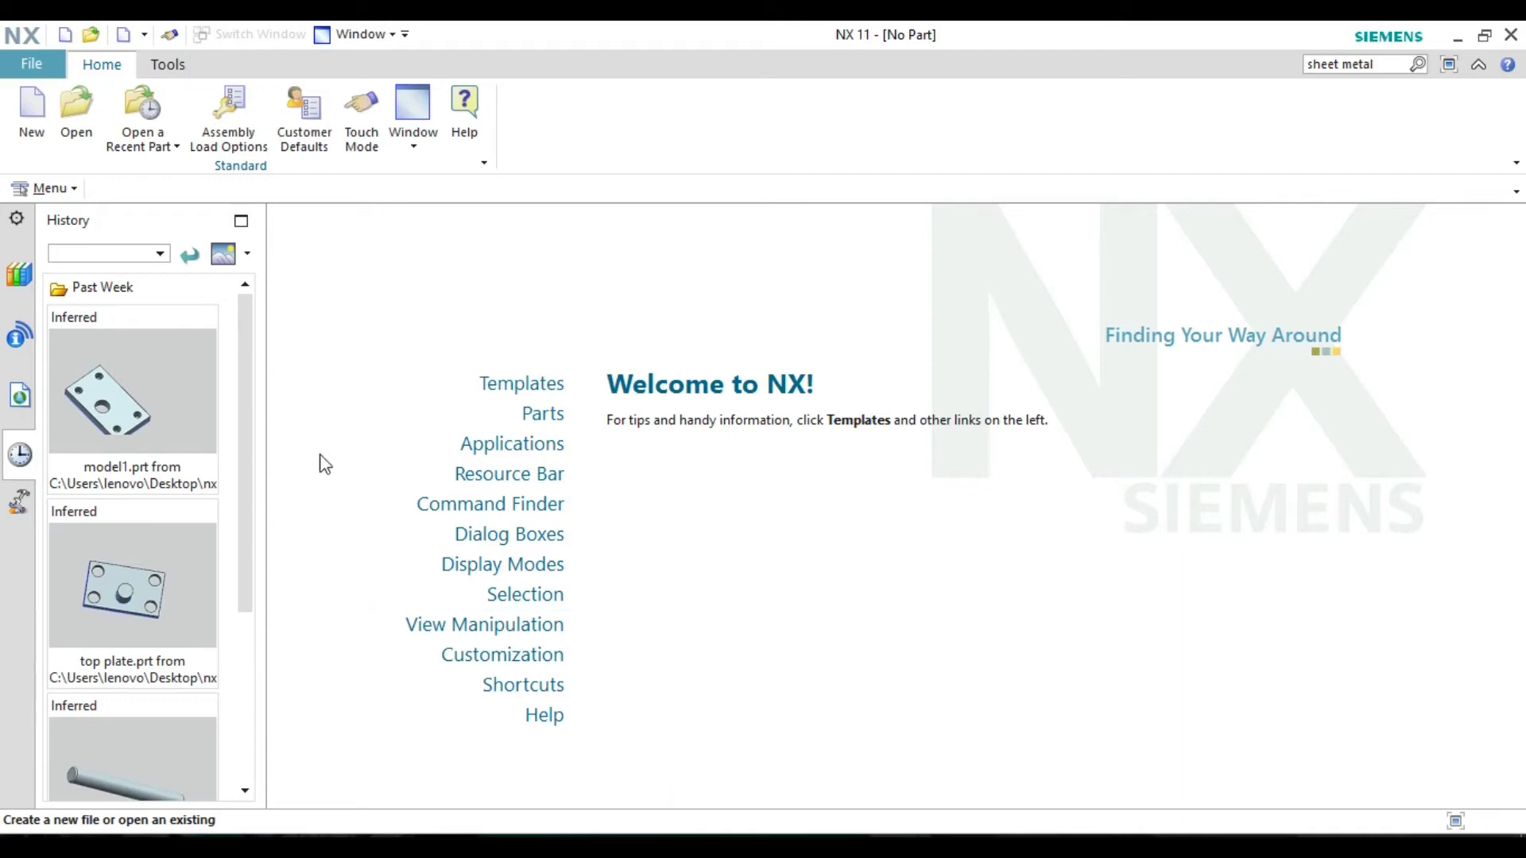
- Create a new millimetre part sheet_metal_model1.prt from the Sheet Metal template
left_click(30, 143)
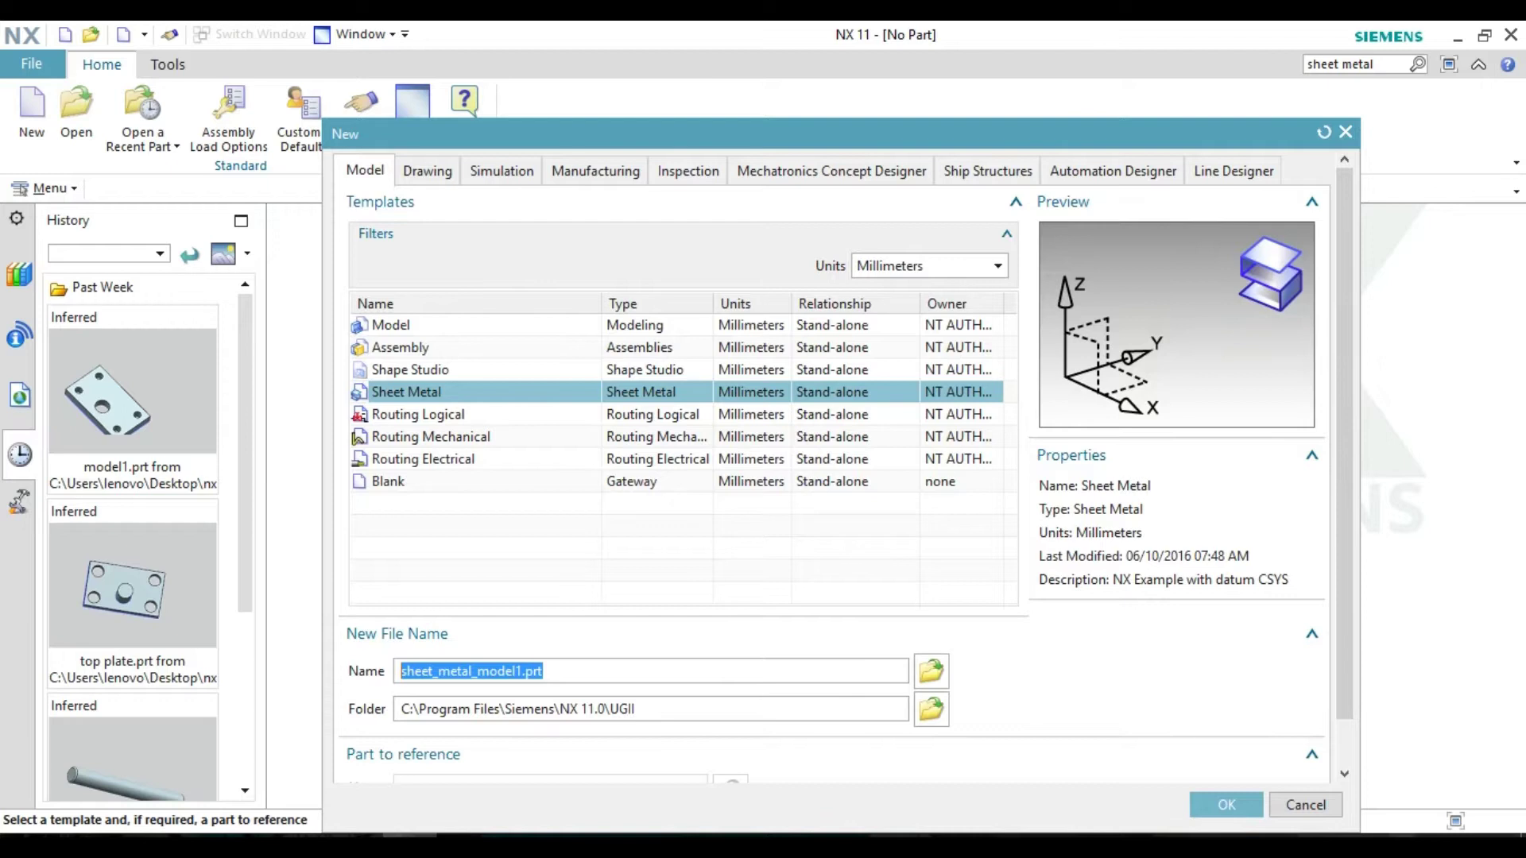
left_click(1226, 805)
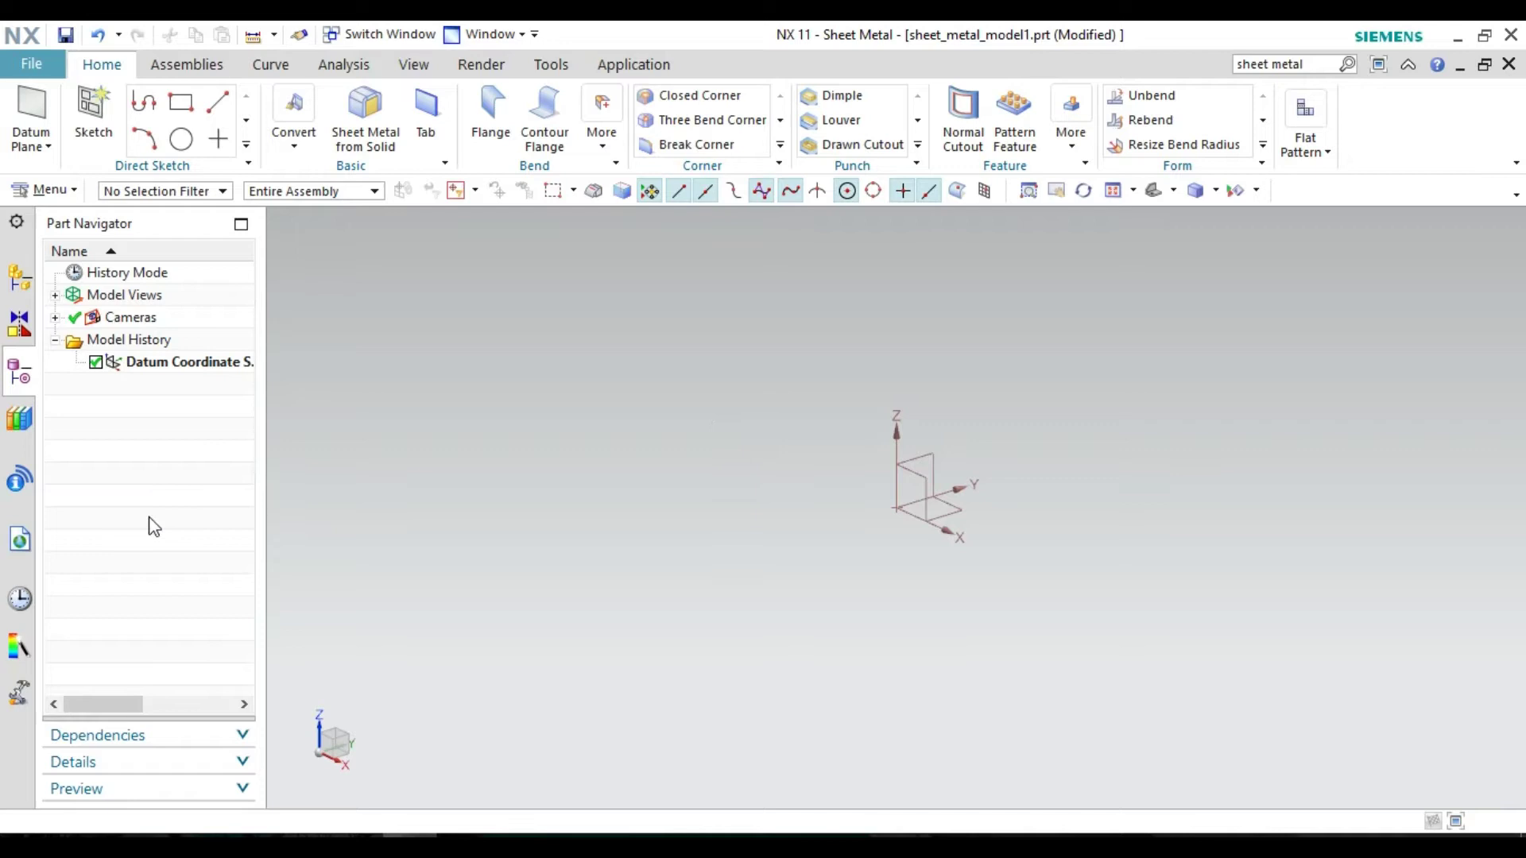
- Sketch a 236 × 120 centre rectangle at the origin on the XY plane and finish the sketch
left_click(100, 117)
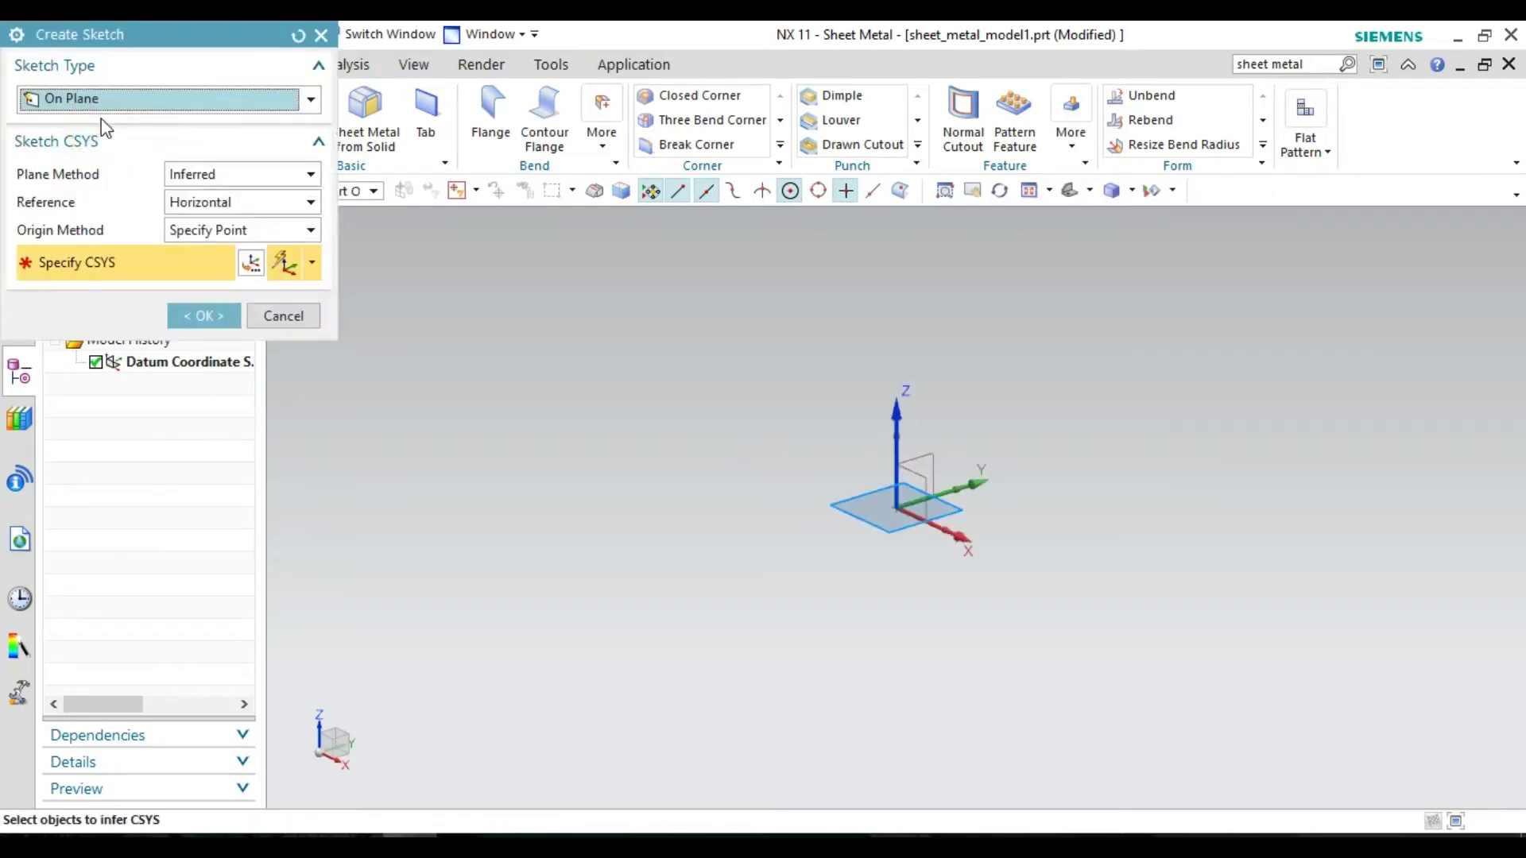
left_click(221, 321)
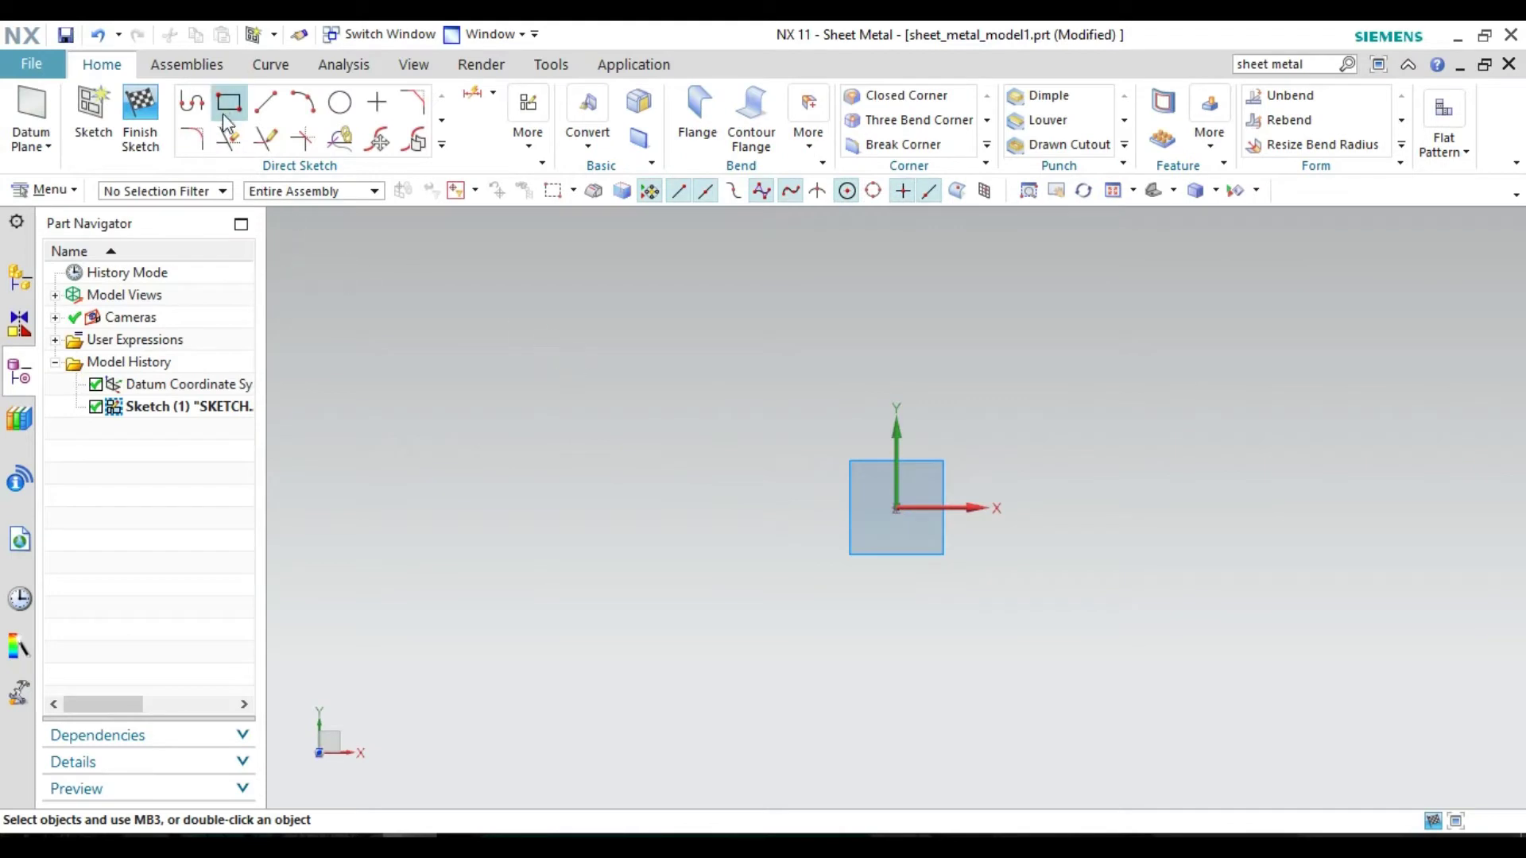
left_click(229, 101)
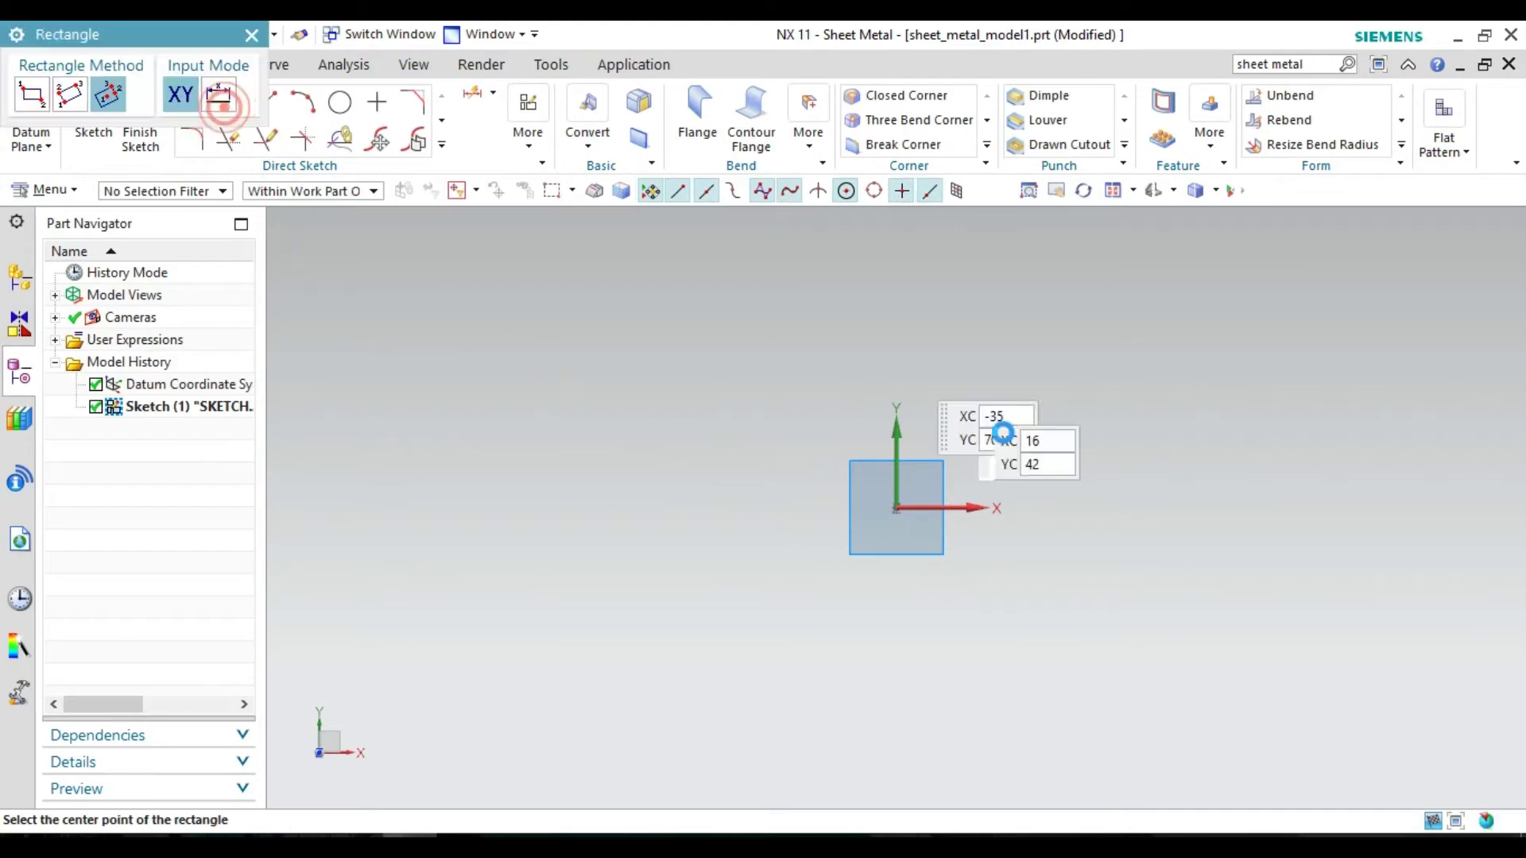
left_click(896, 507)
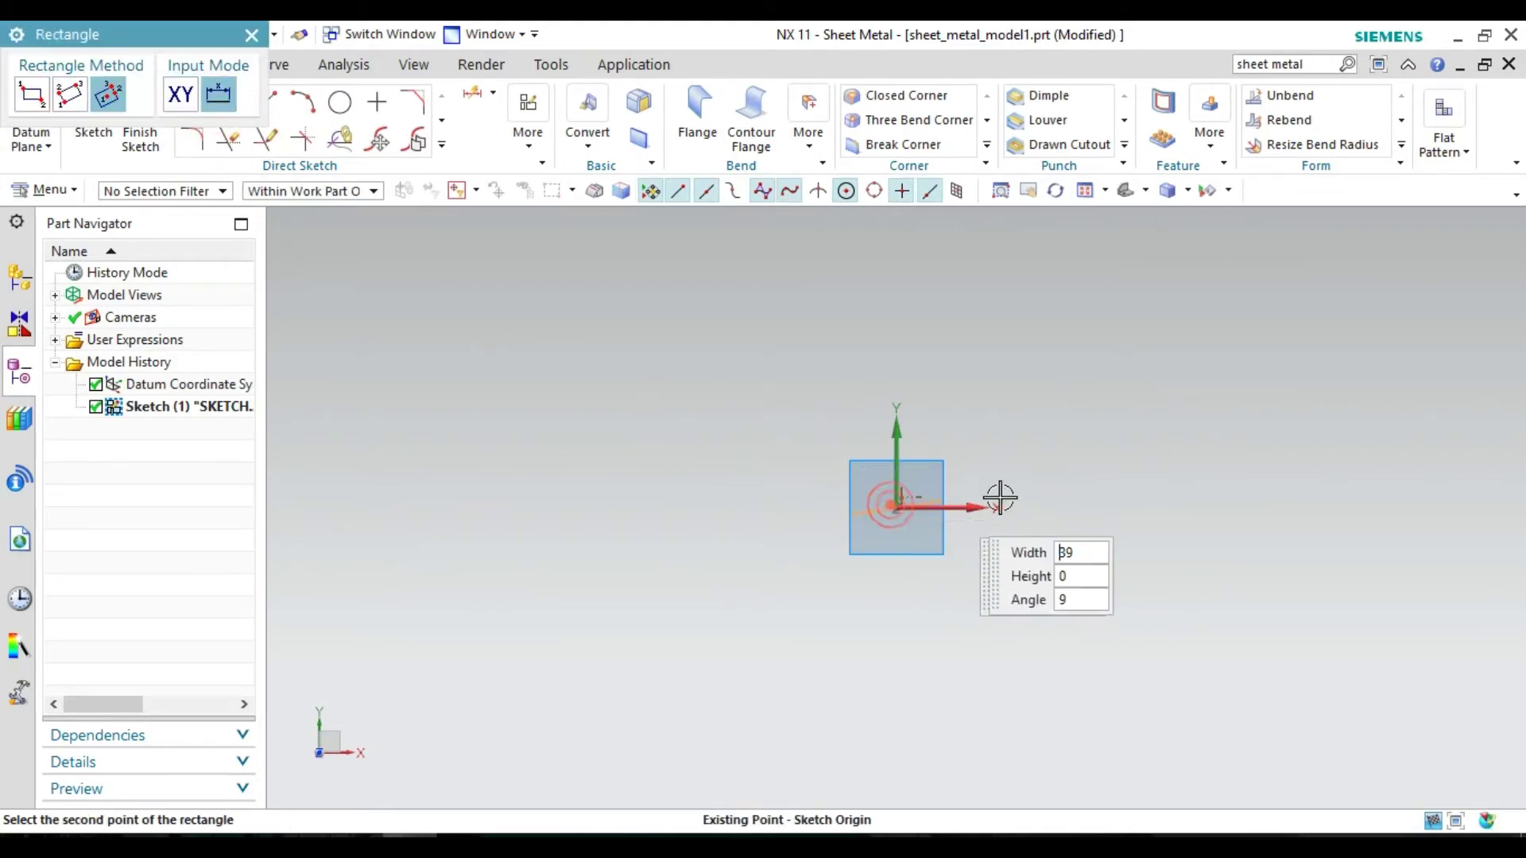
left_click(1238, 507)
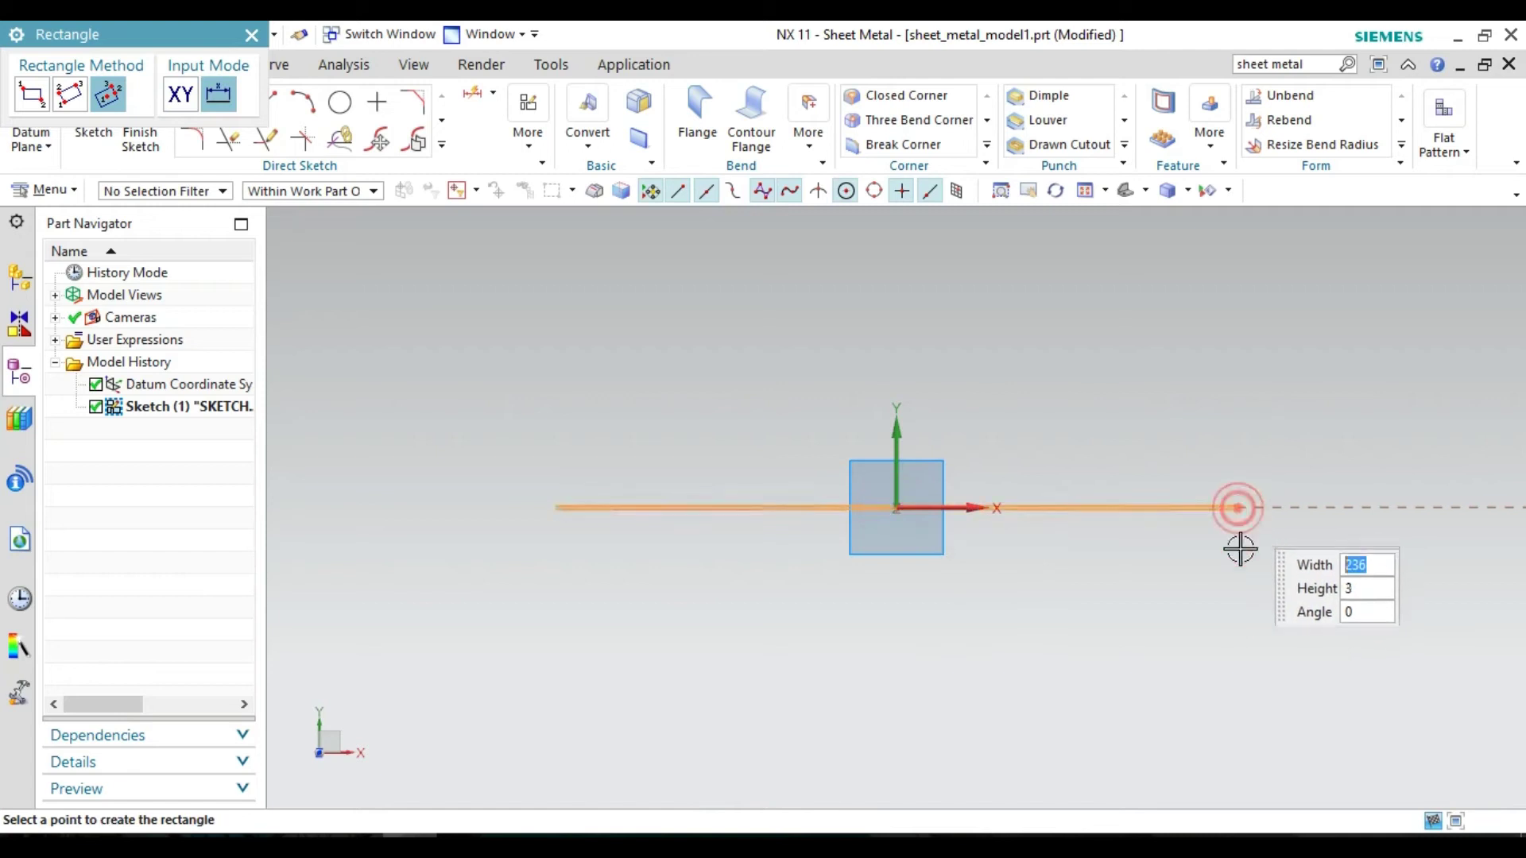
left_click(1273, 681)
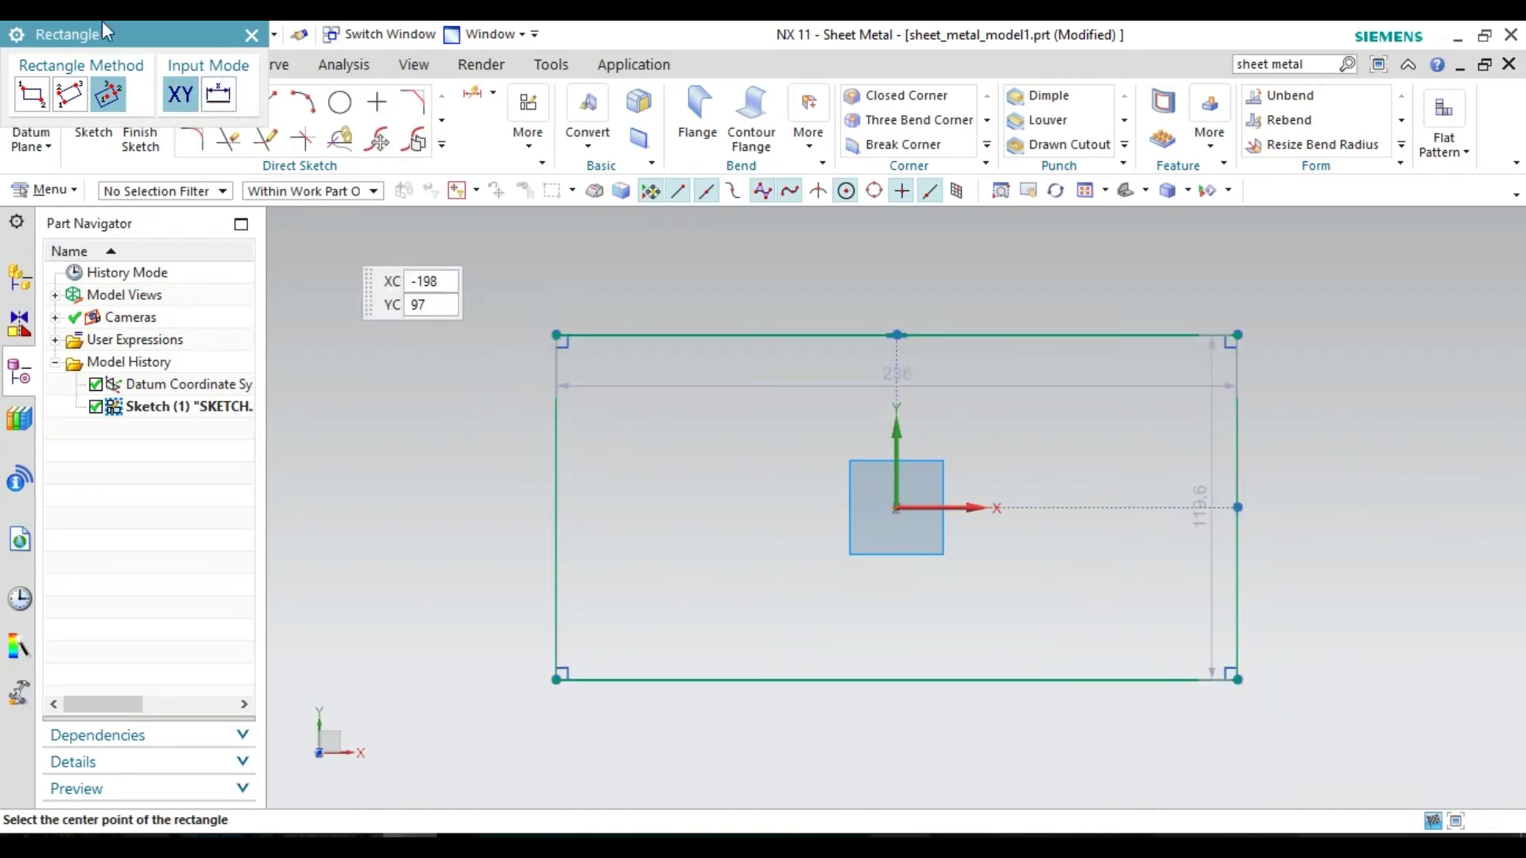
left_click(252, 34)
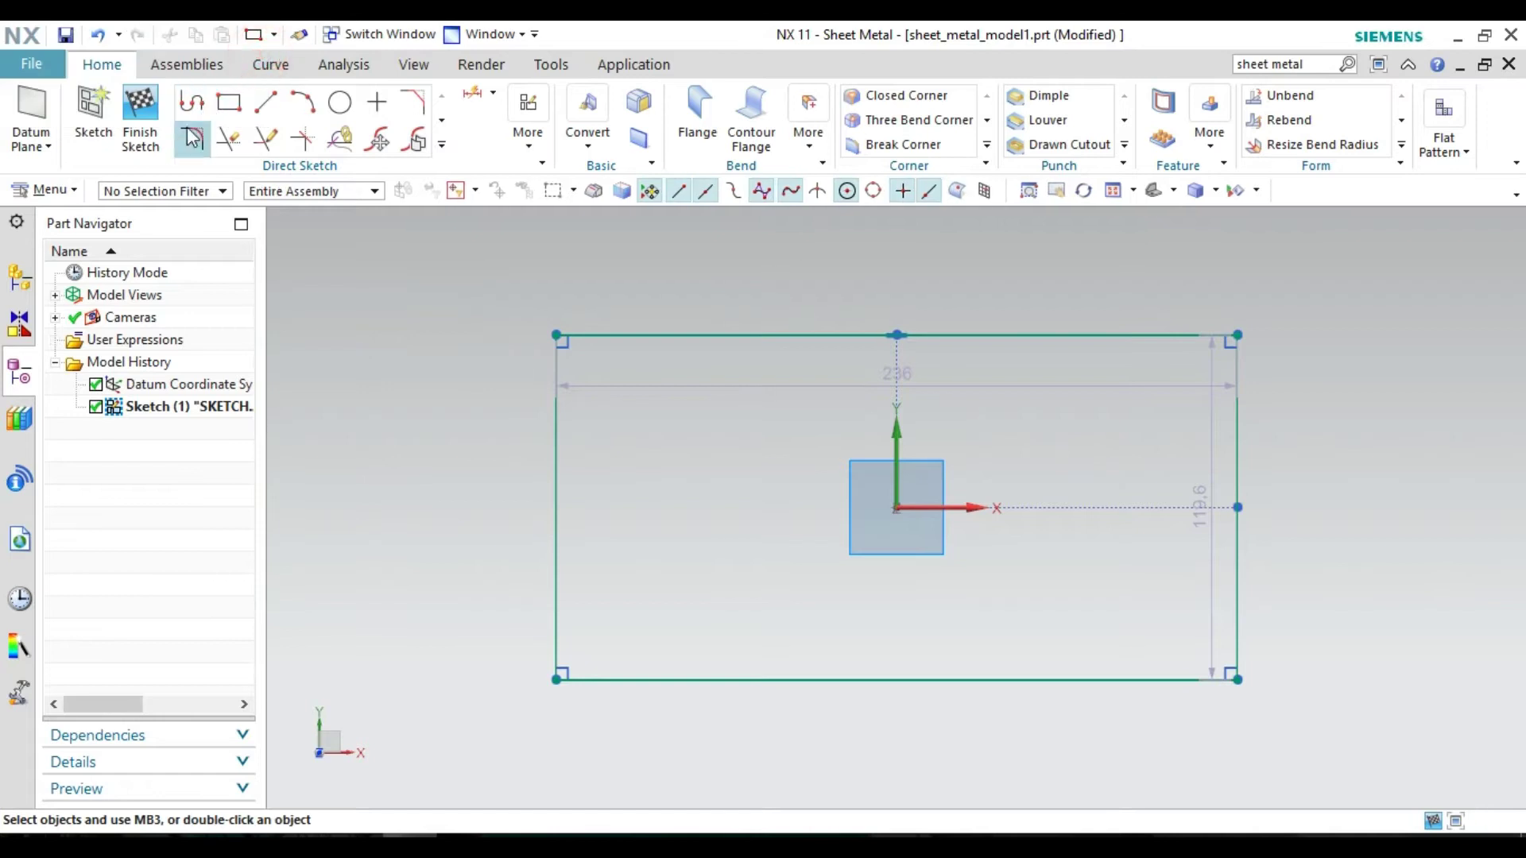
left_click(142, 135)
middle_click_drag(517, 384, 1071, 255)
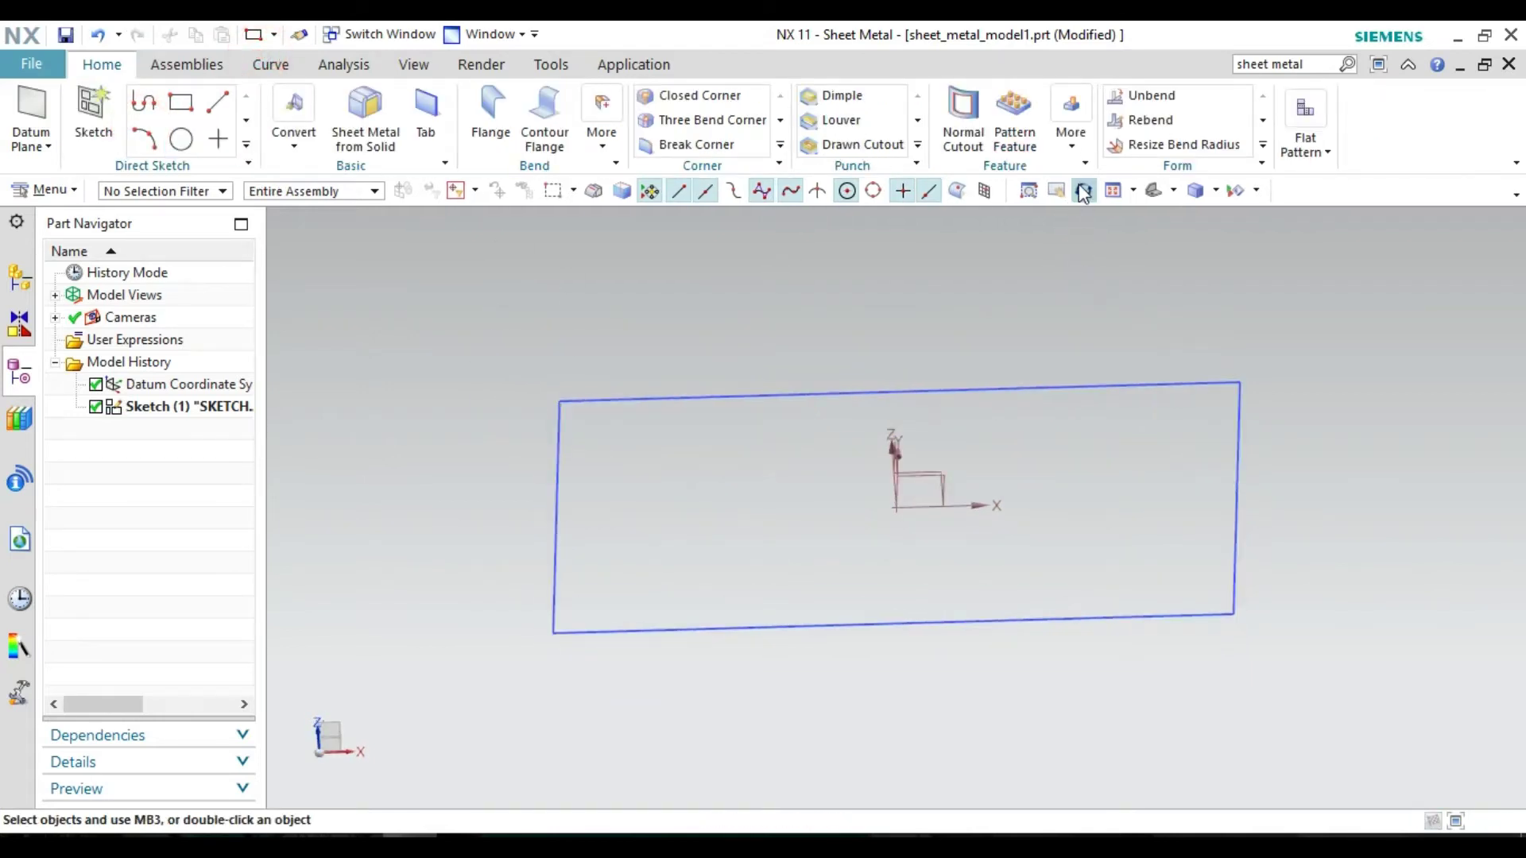
- Extrude the sketch rectangle from -58 to 200 mm with Solid body type
left_click(1071, 131)
left_click(1083, 194)
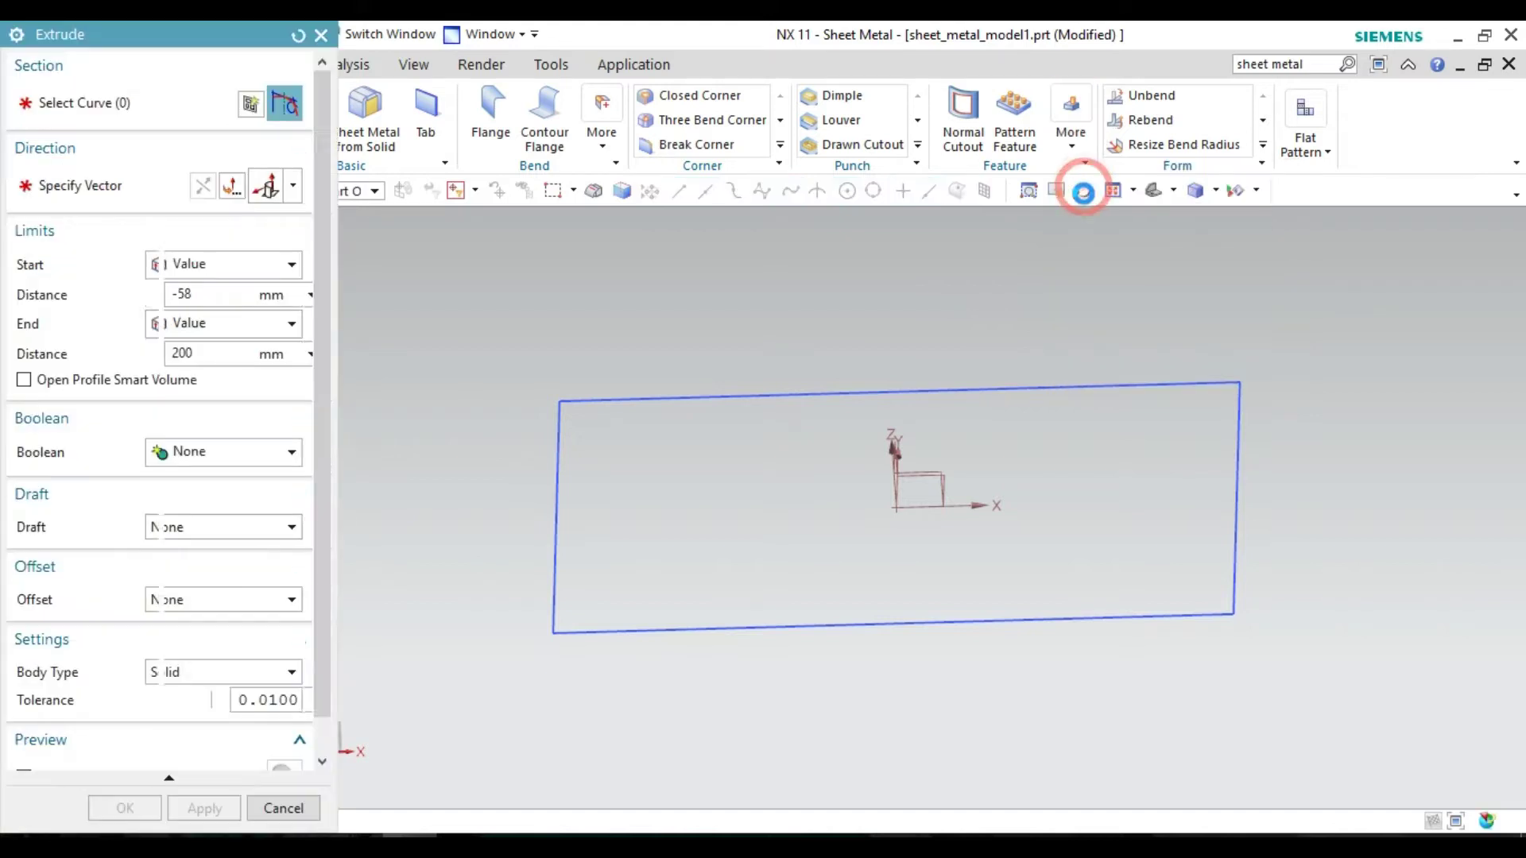
left_click(618, 627)
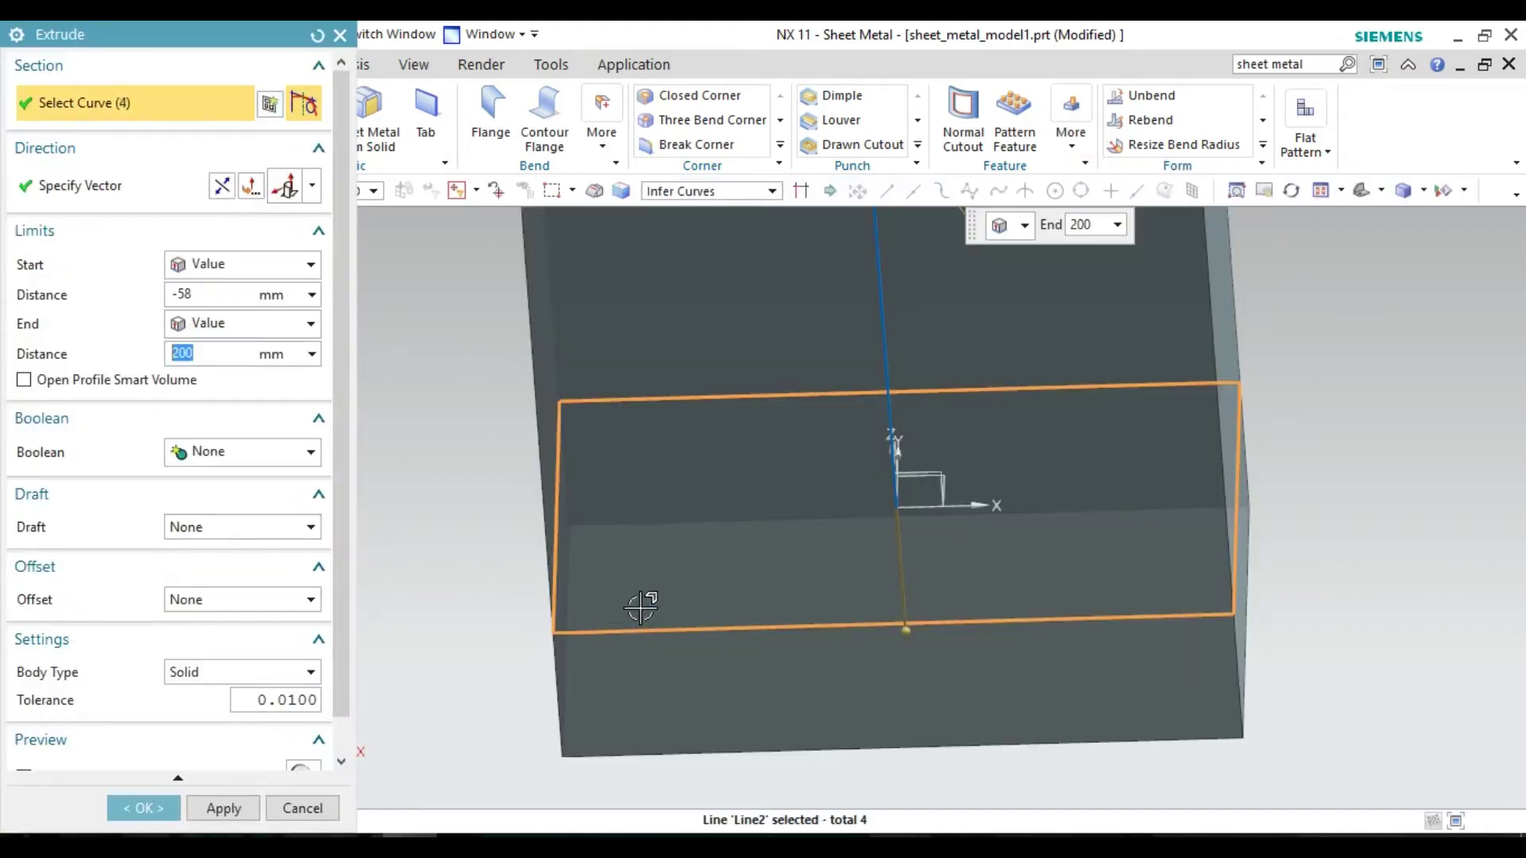
mouse_move(443, 378)
middle_mouse_down()
mouse_move(432, 398)
mouse_move(436, 340)
mouse_move(466, 326)
mouse_move(470, 365)
mouse_move(433, 333)
middle_mouse_up()
scroll(432, 395, "down", 3)
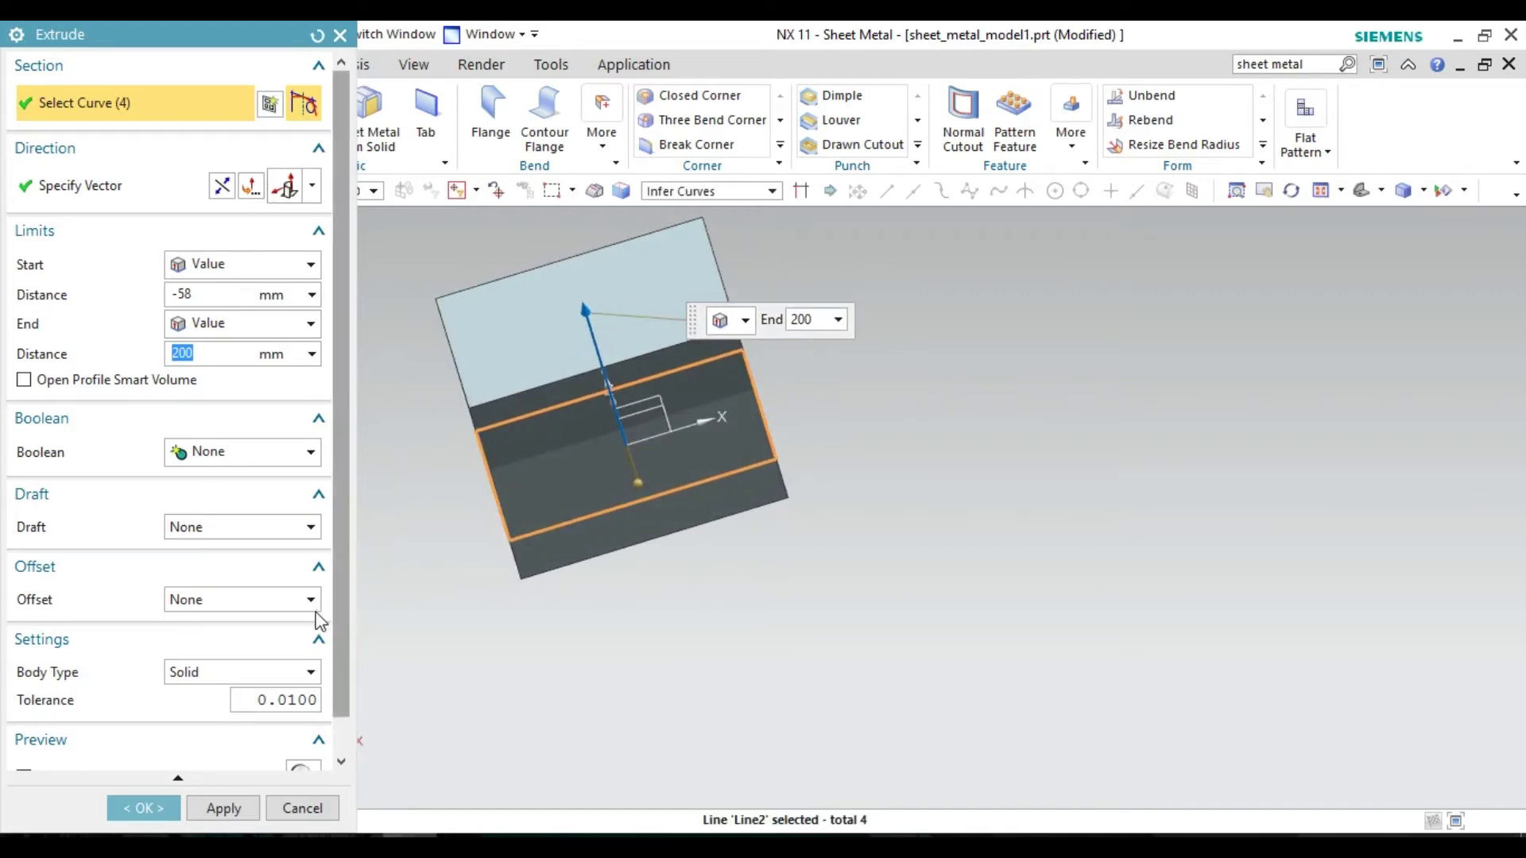
left_click(292, 674)
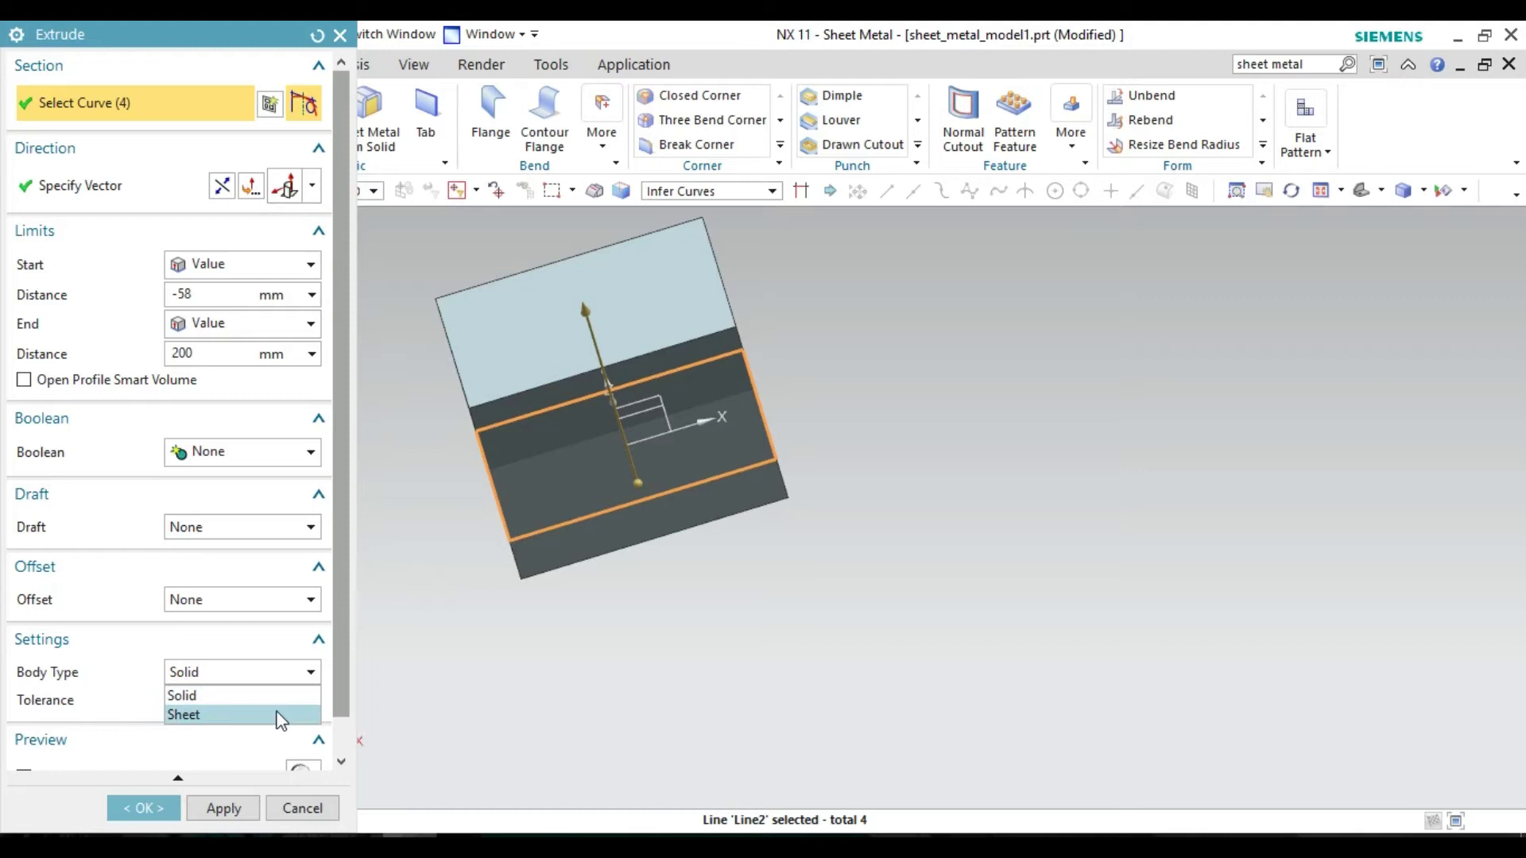
left_click(282, 714)
mouse_move(385, 350)
middle_mouse_down()
mouse_move(405, 408)
mouse_move(412, 368)
middle_mouse_up()
left_click(312, 676)
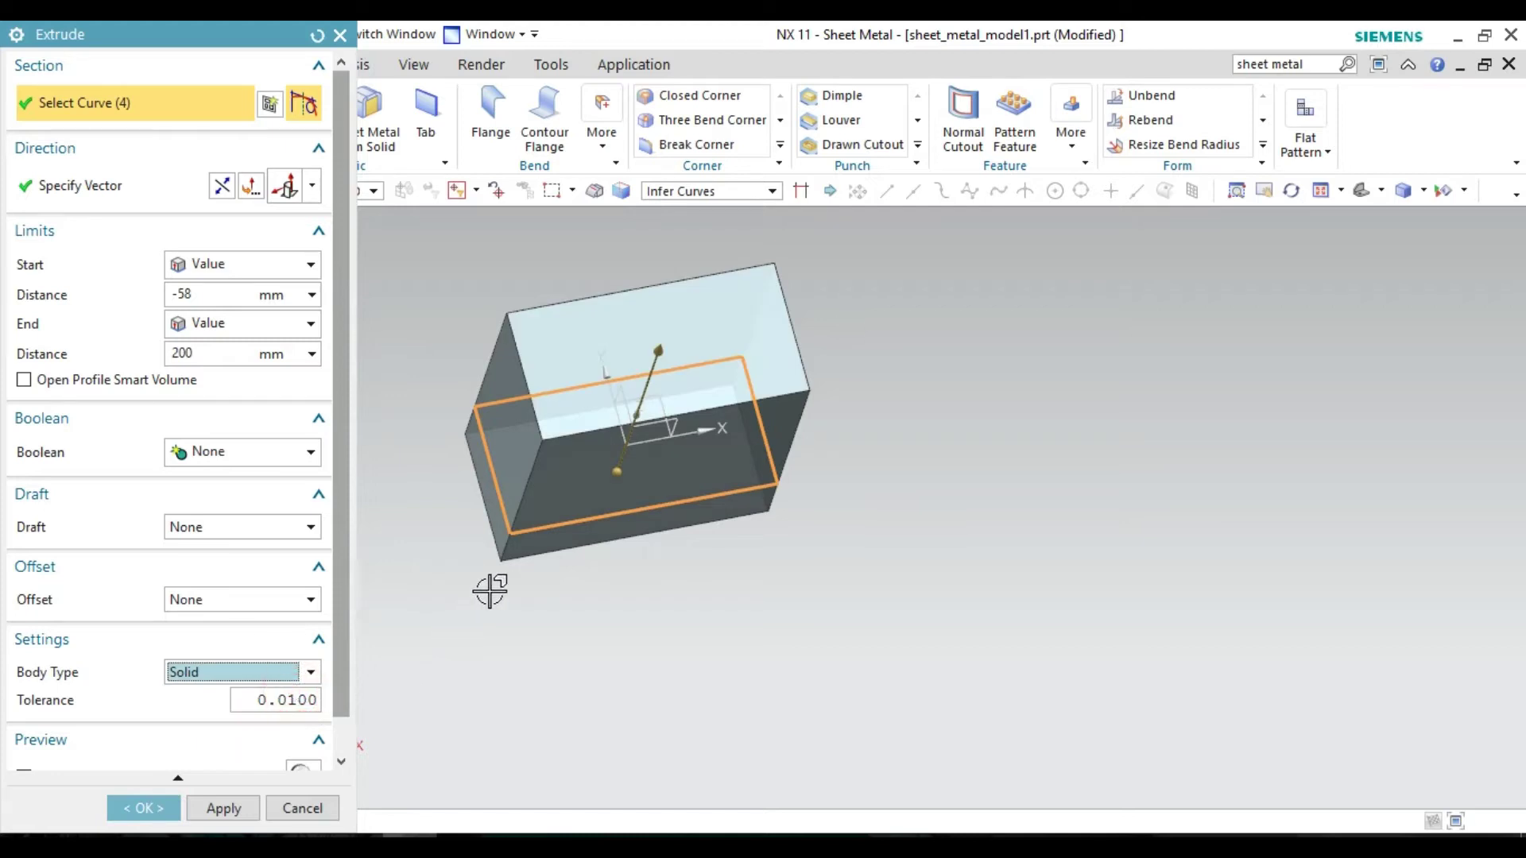
- Confirm the extrude to create the solid box and select its body
left_click(143, 808)
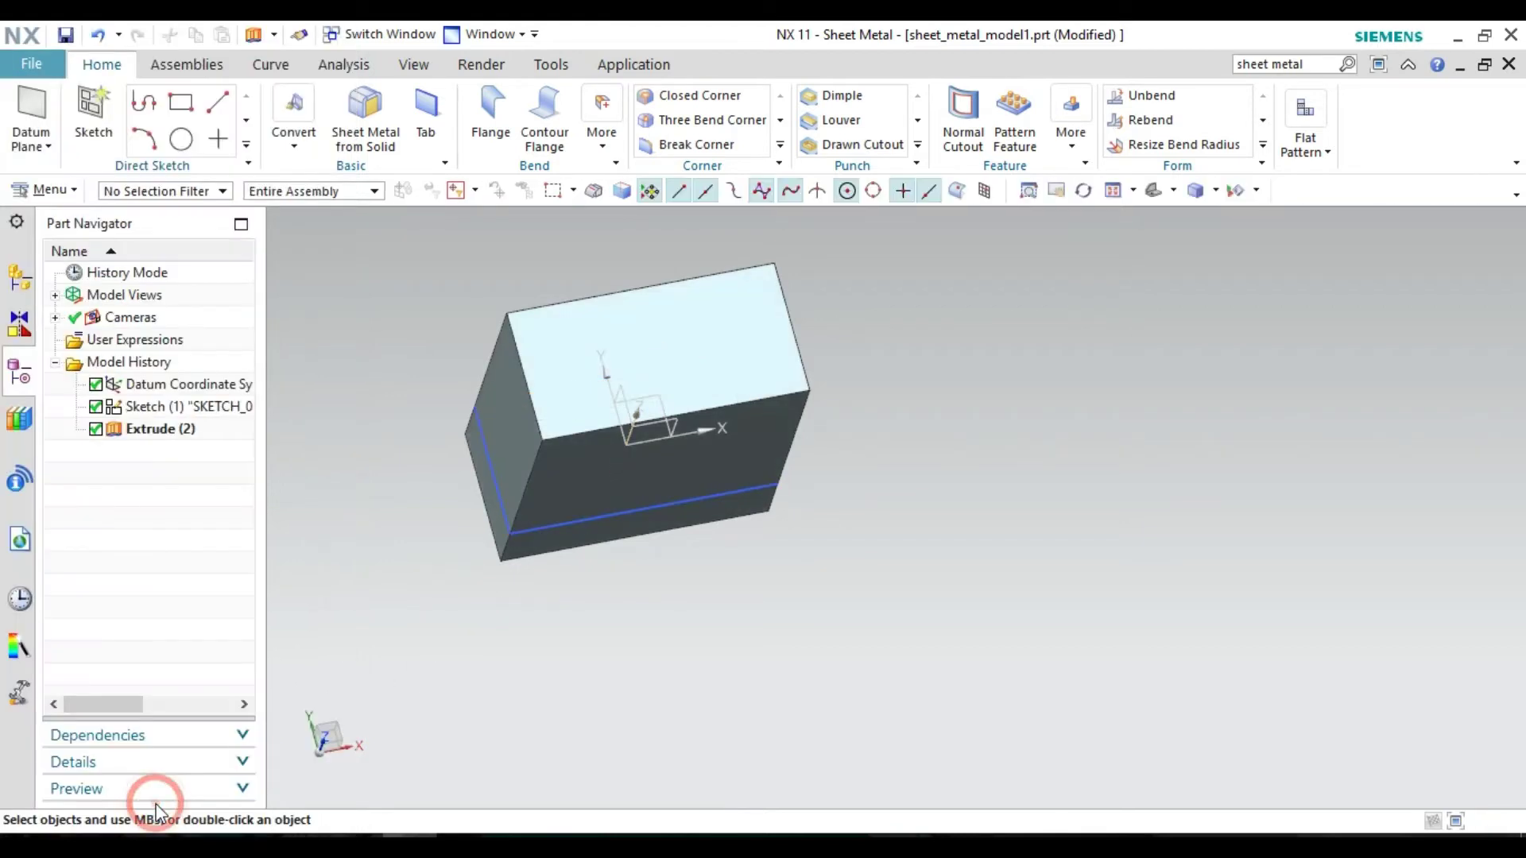
mouse_move(541, 650)
middle_mouse_down()
mouse_move(505, 590)
mouse_move(572, 624)
mouse_move(487, 580)
mouse_move(482, 626)
middle_mouse_up()
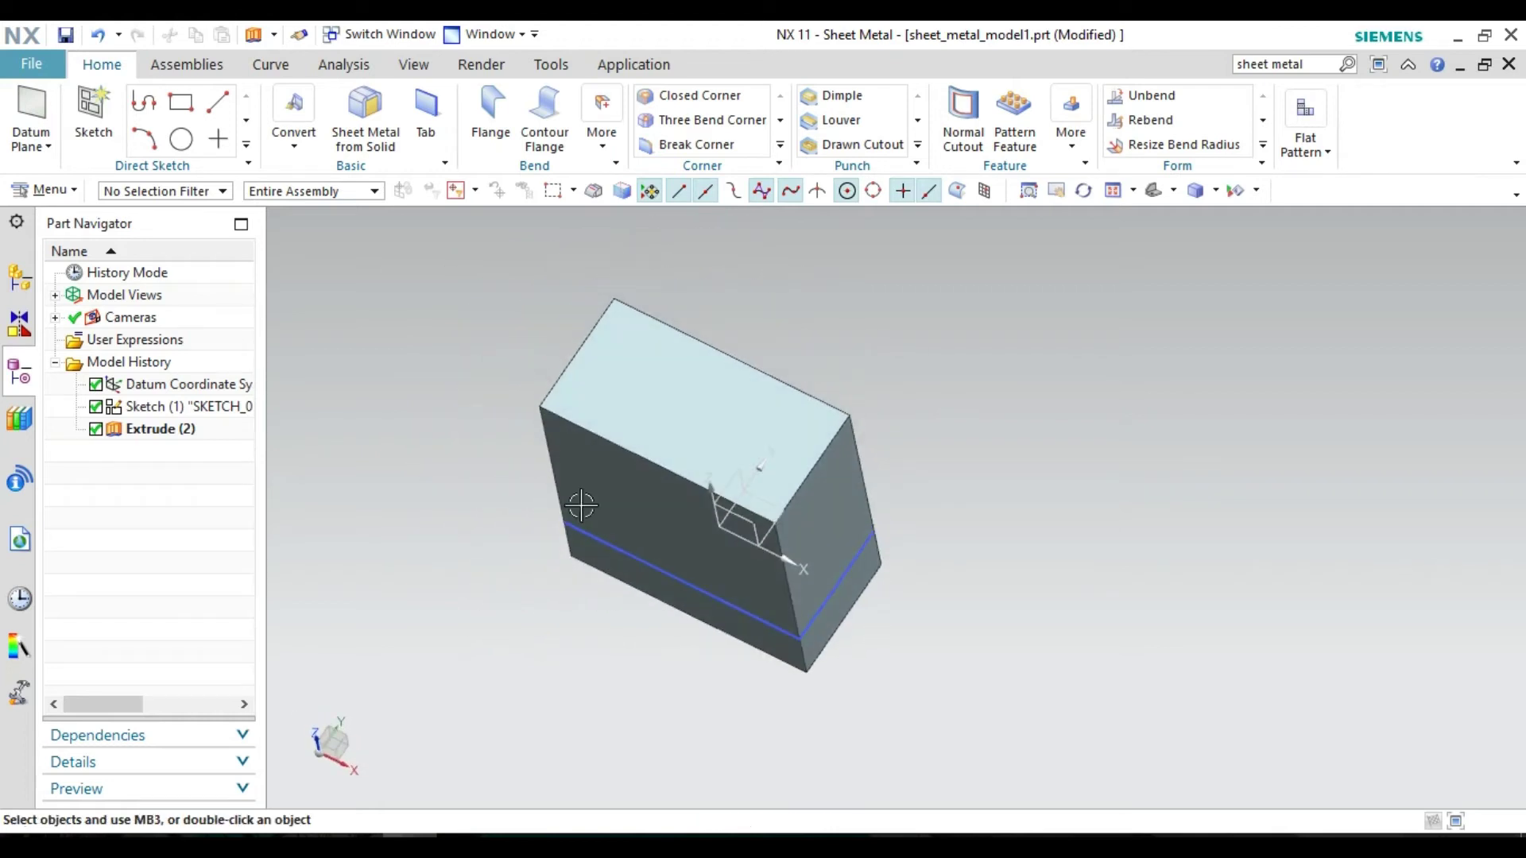
left_click(664, 439)
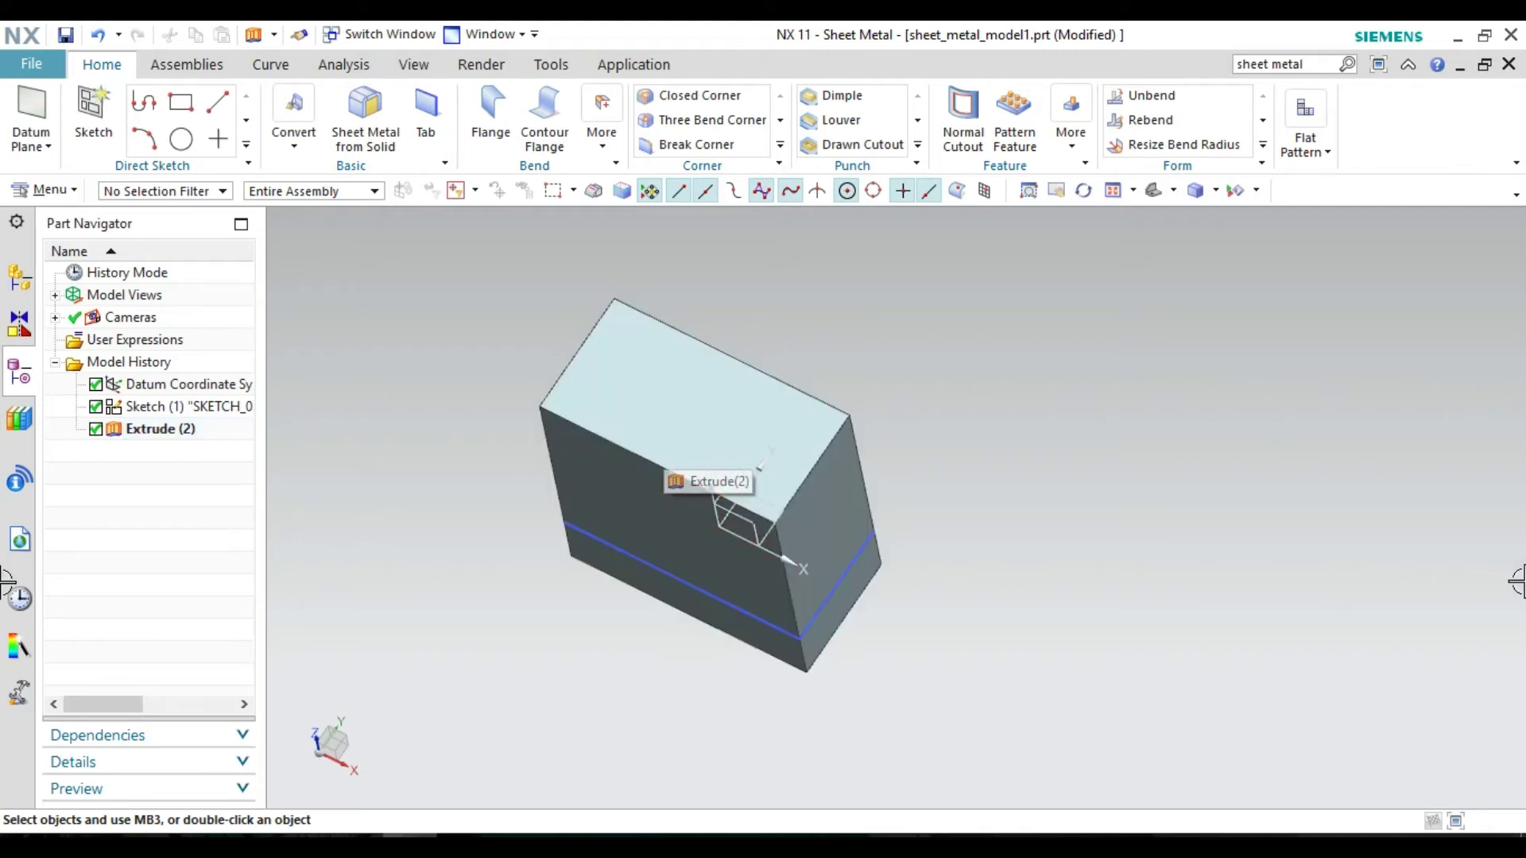
- Search the Command Finder for 'shell' and start the Modeling application from the Shell result
left_click_drag(1311, 64, 1239, 71)
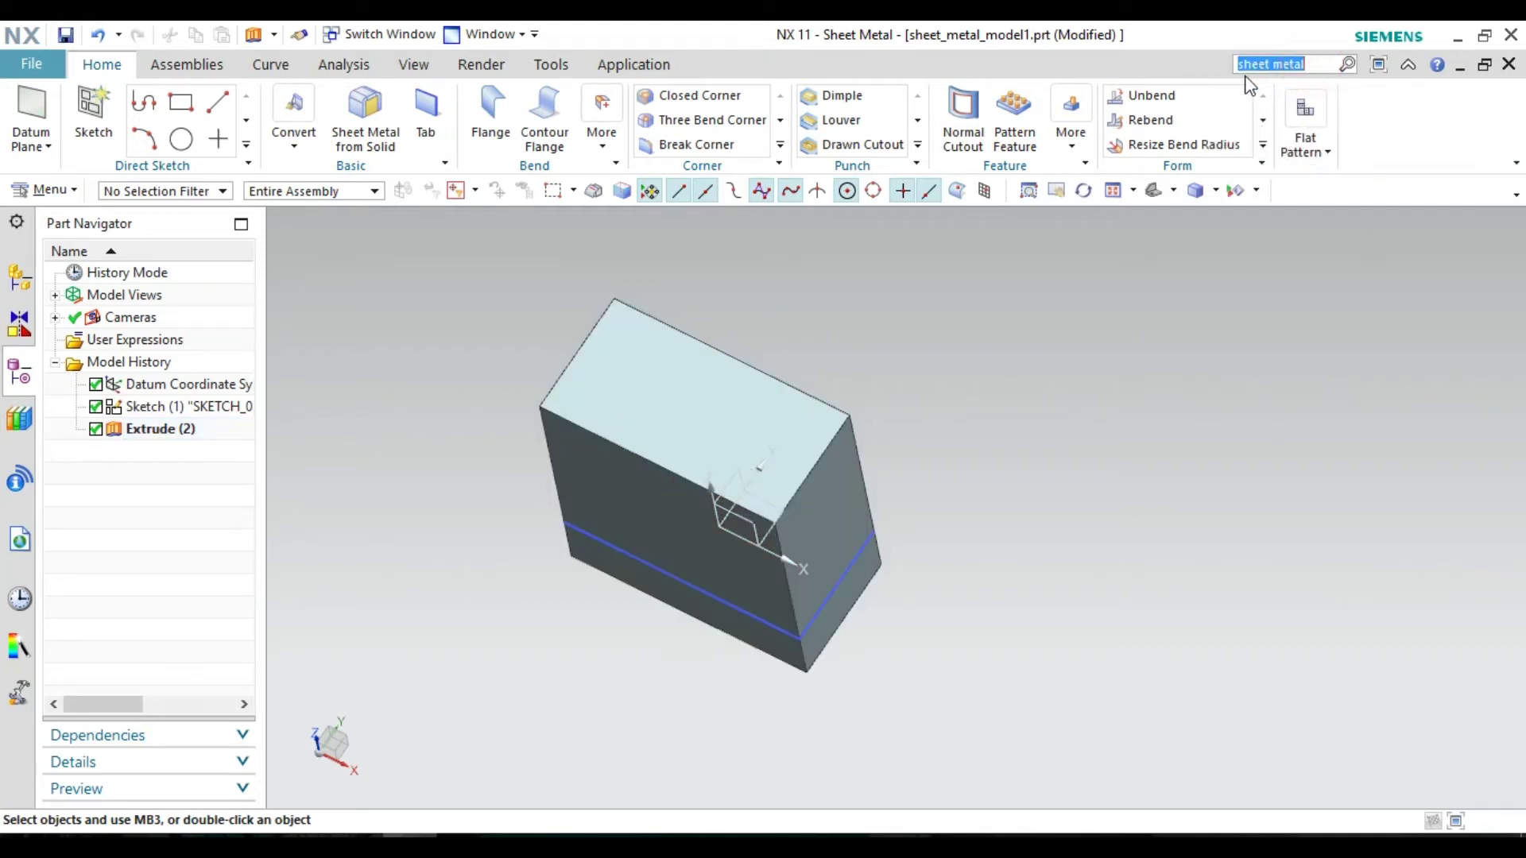
type("shell")
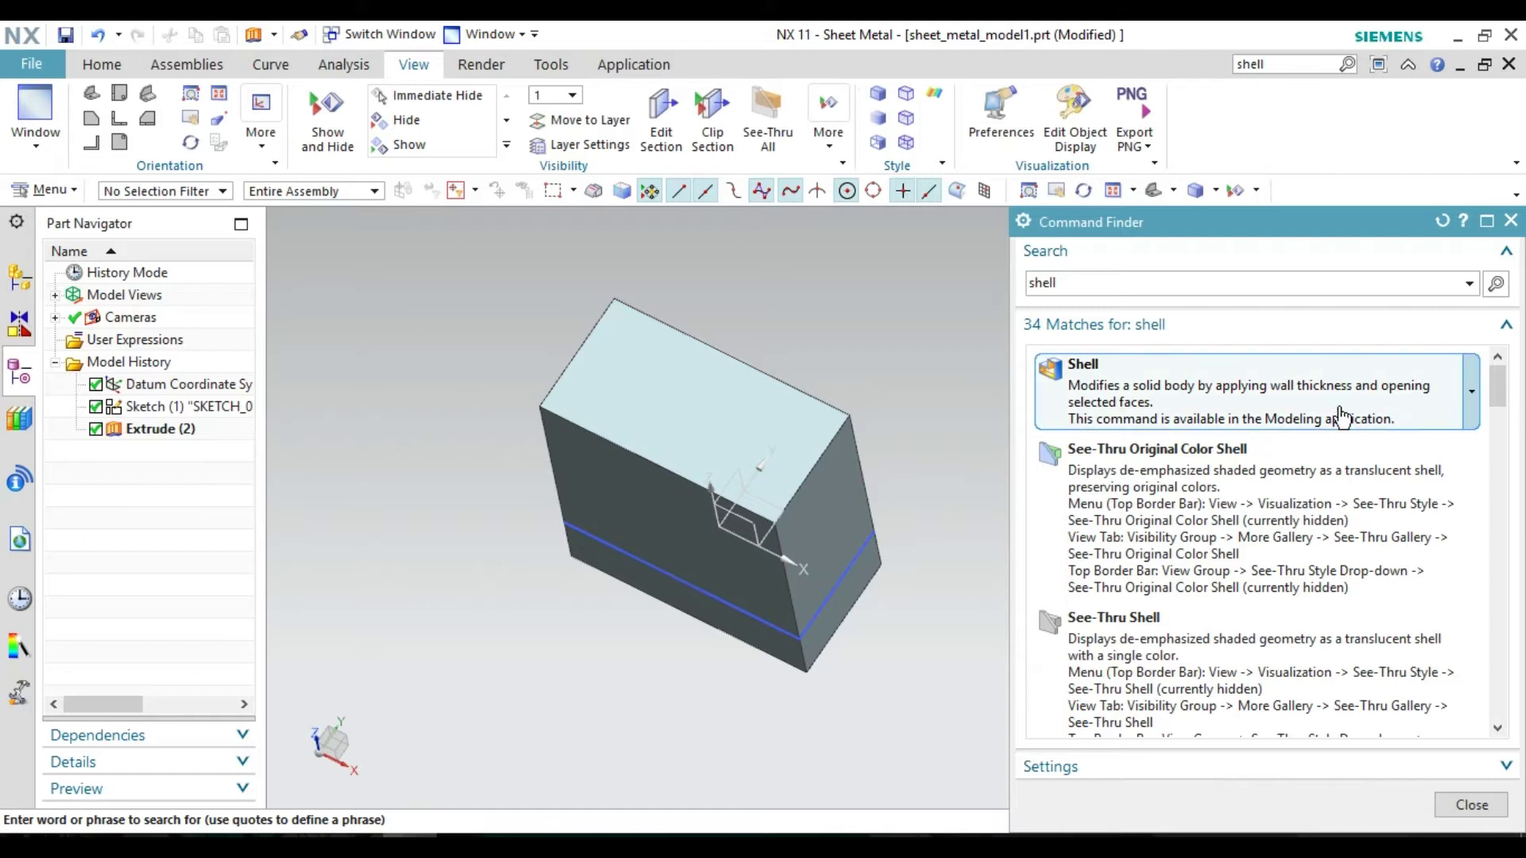
left_click(1475, 403)
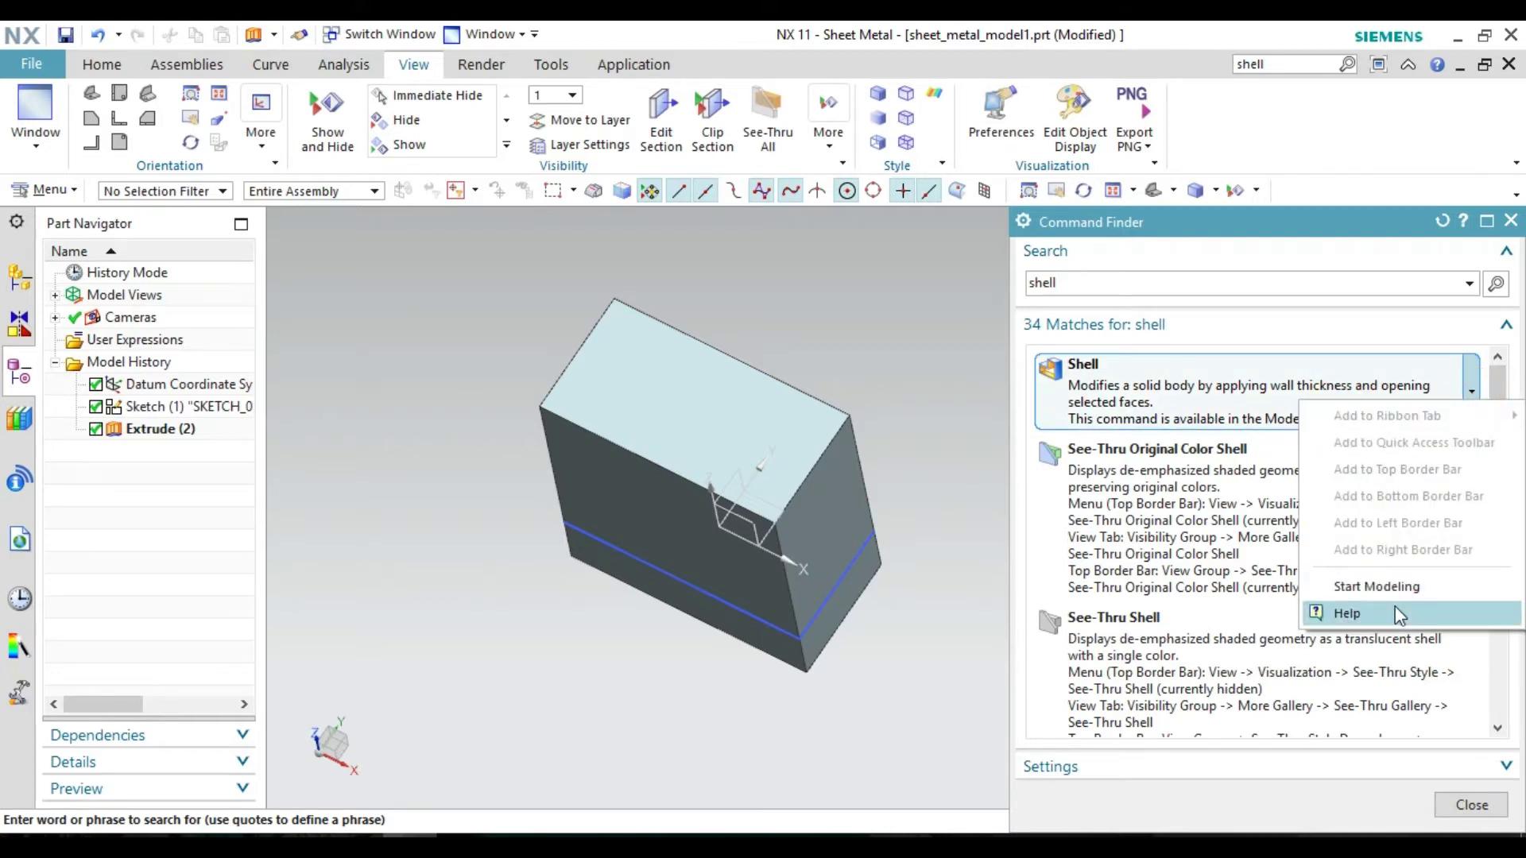
left_click(1375, 587)
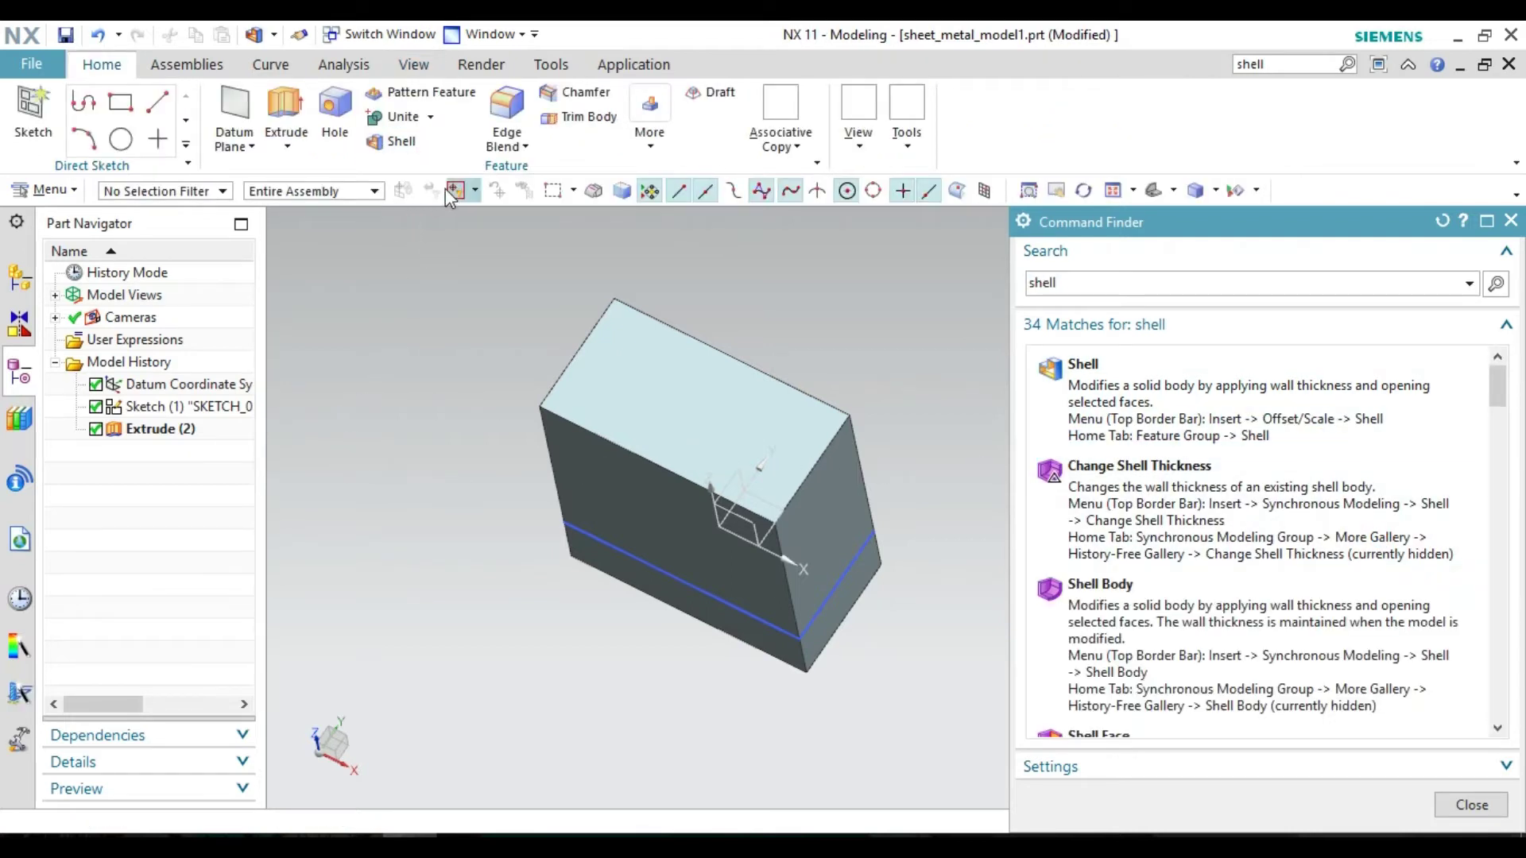
- Shell the block with 10 mm thickness, removing its top face
left_click(393, 144)
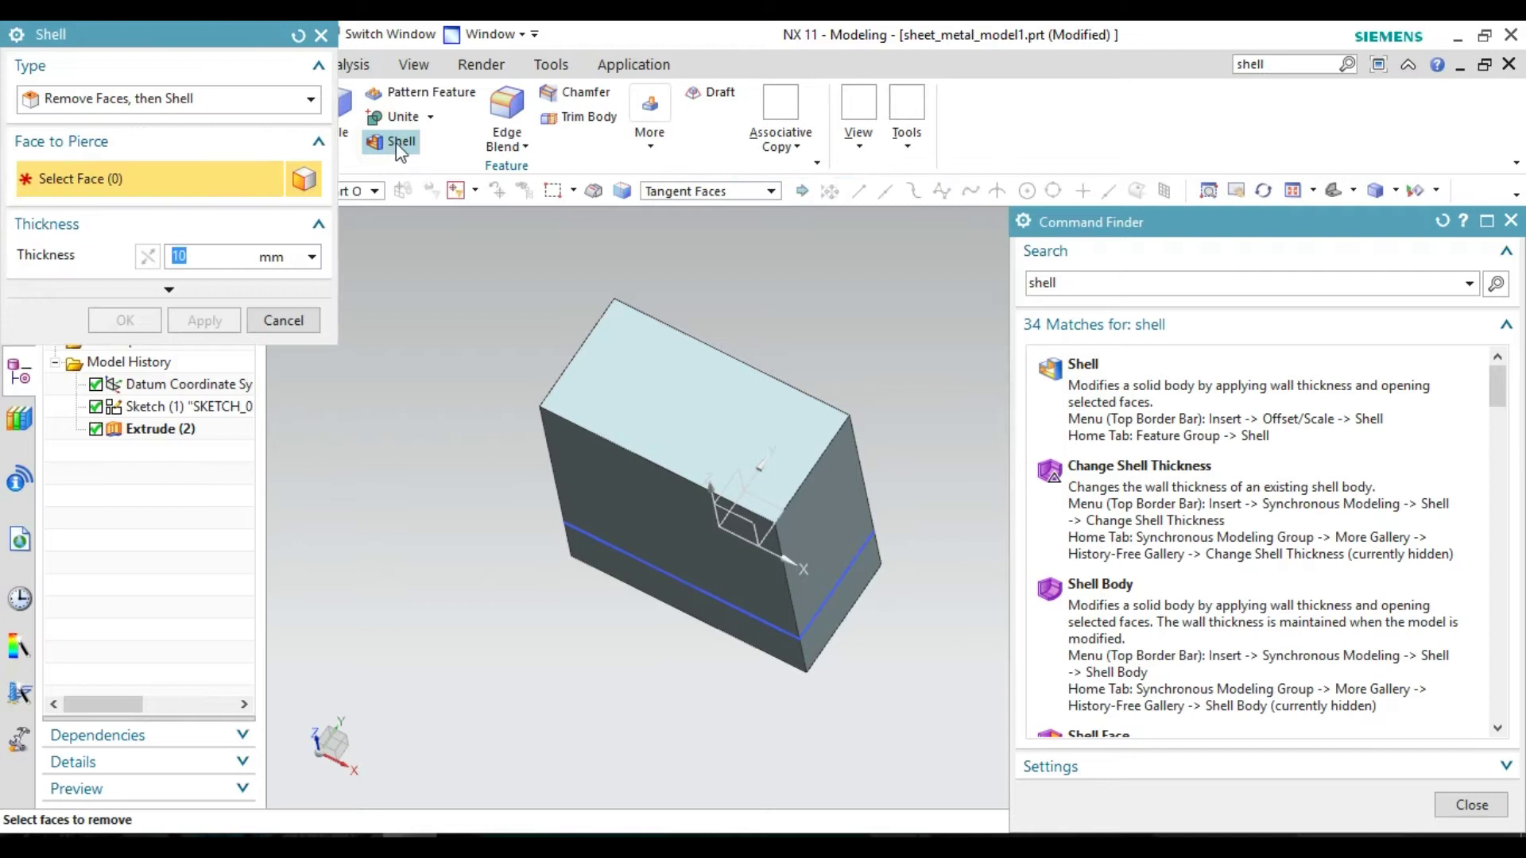
left_click(621, 405)
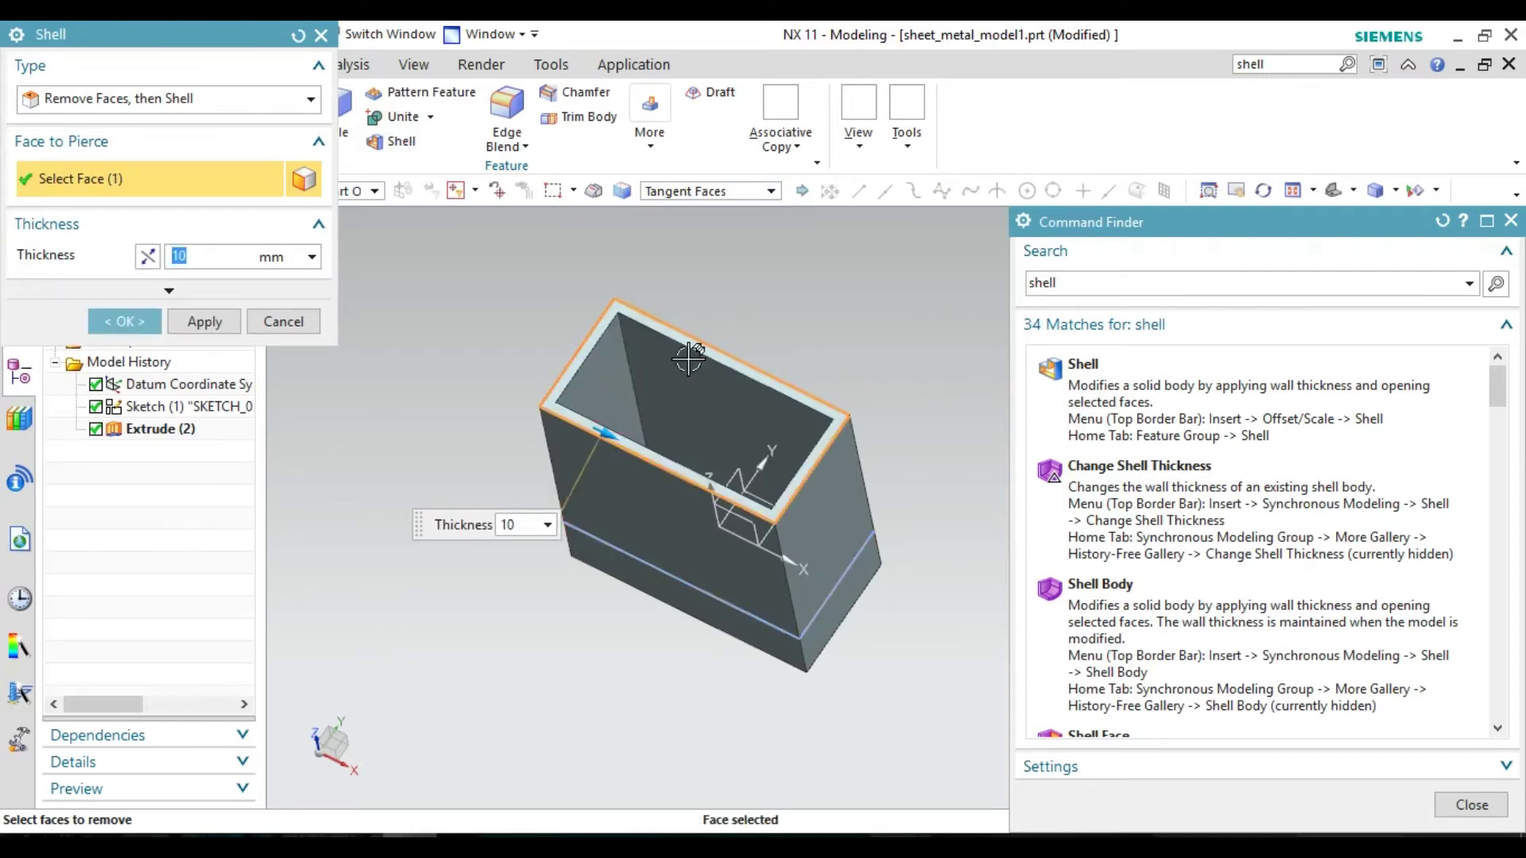
middle_click_drag(772, 317, 774, 327)
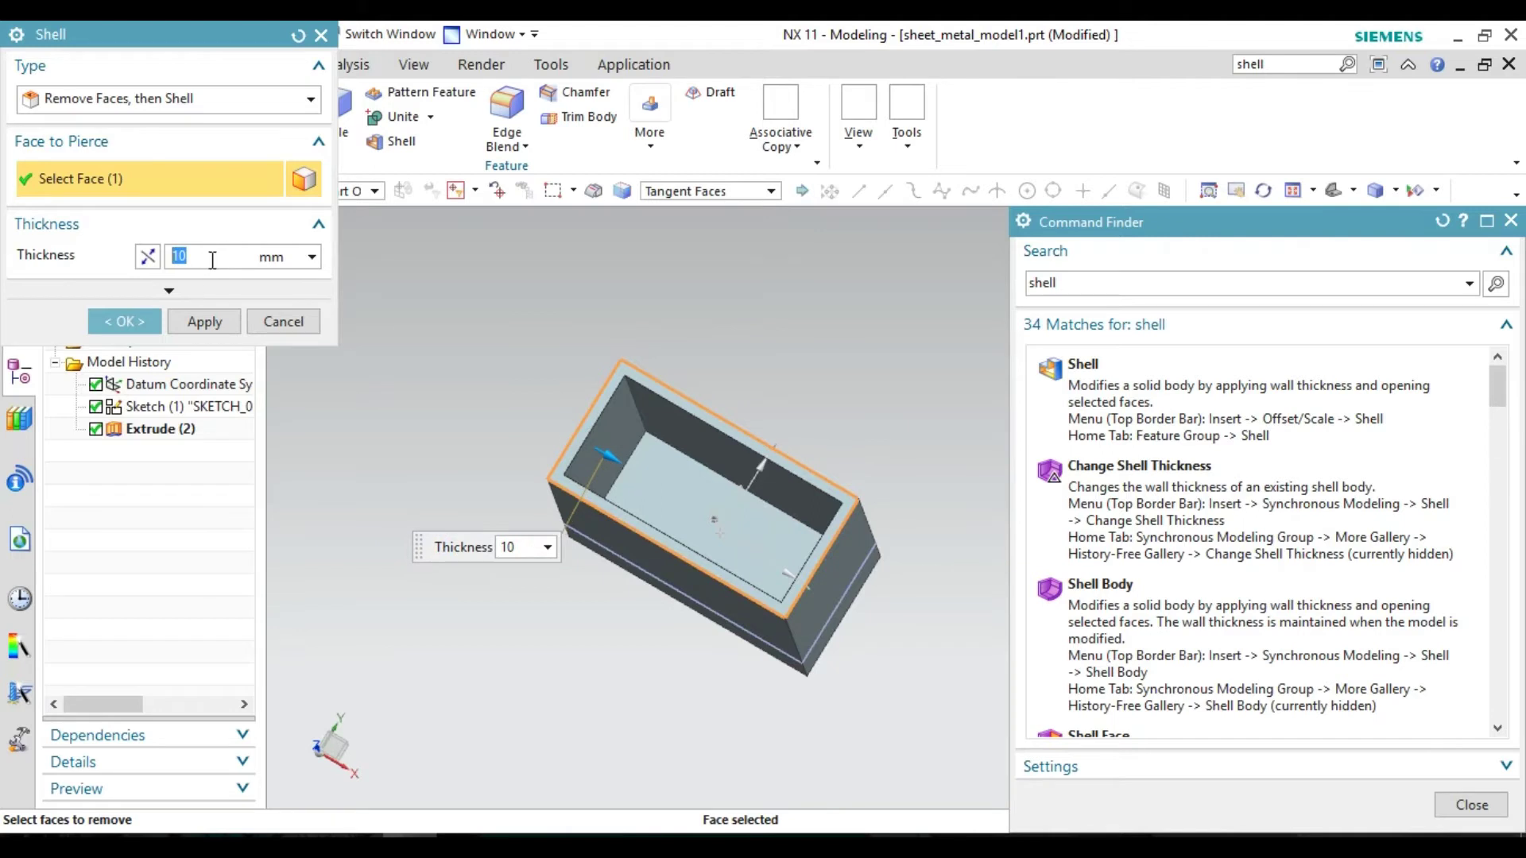
left_click(119, 321)
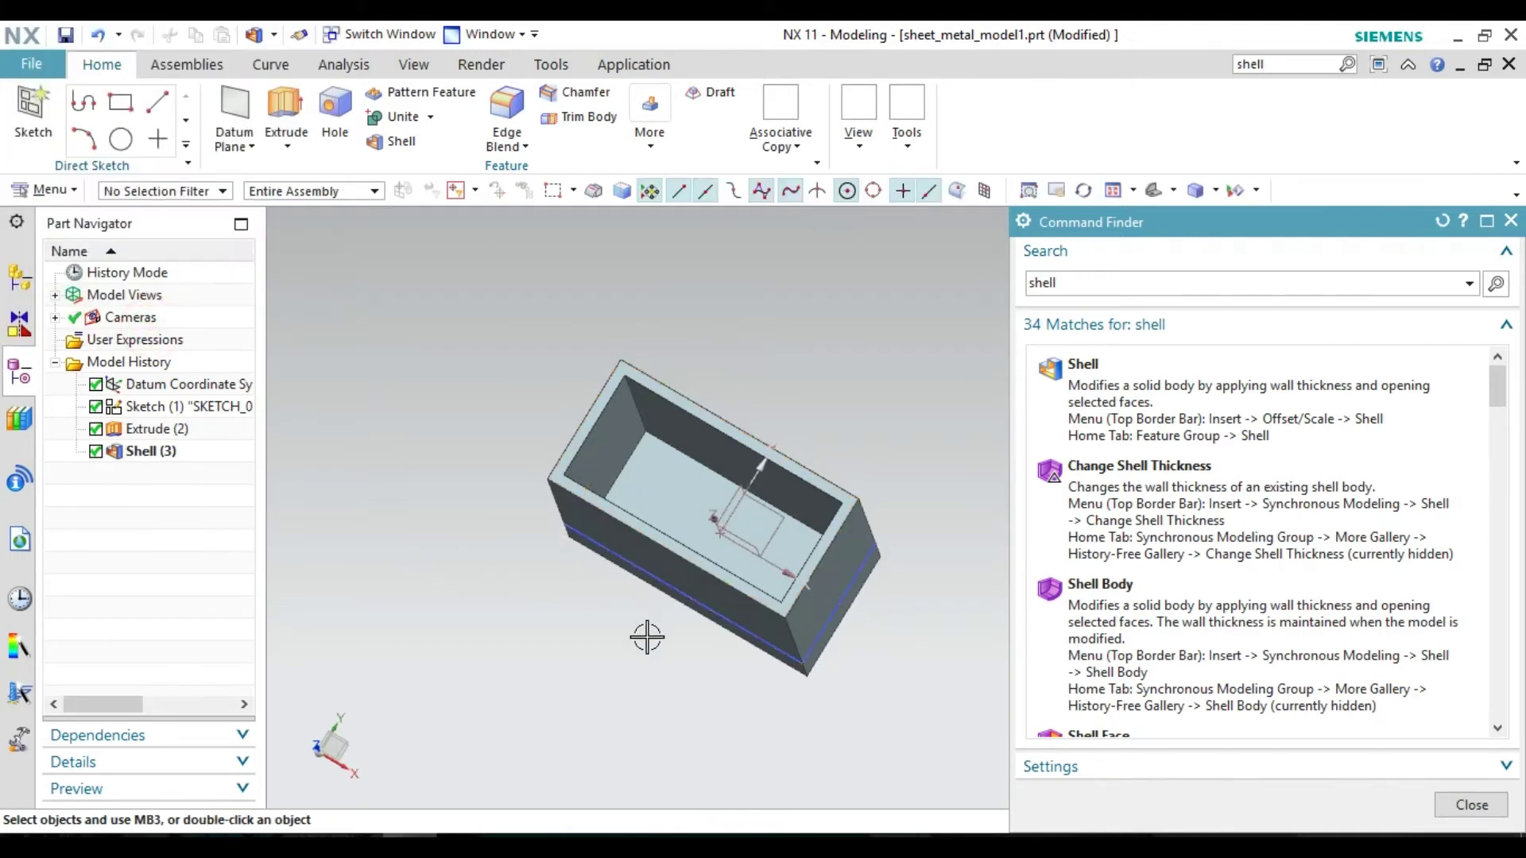
middle_click_drag(650, 628, 630, 620)
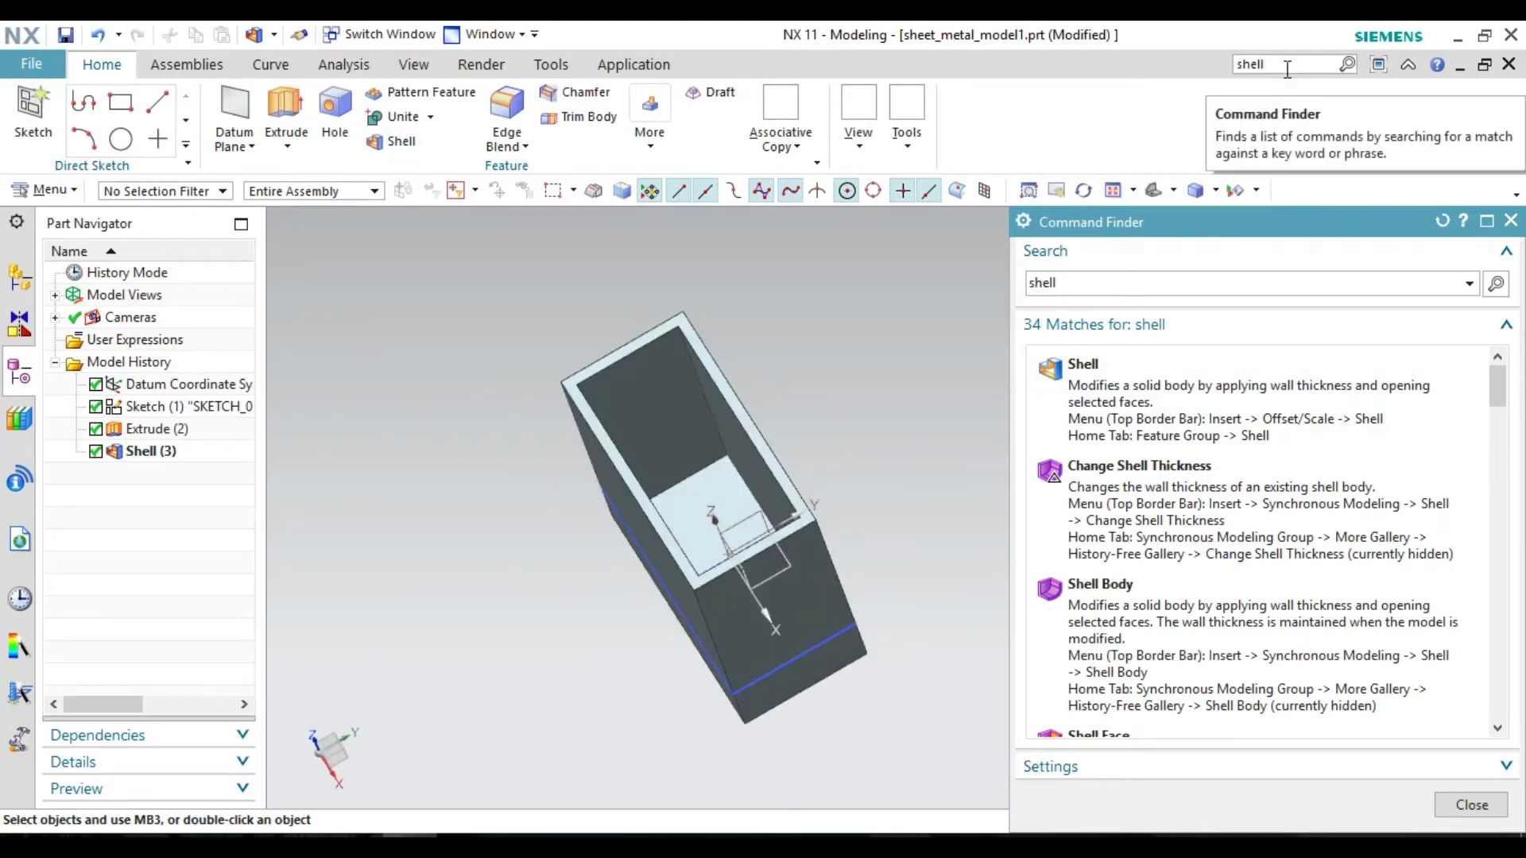
left_click_drag(1288, 63, 1230, 73)
type("sheet metal")
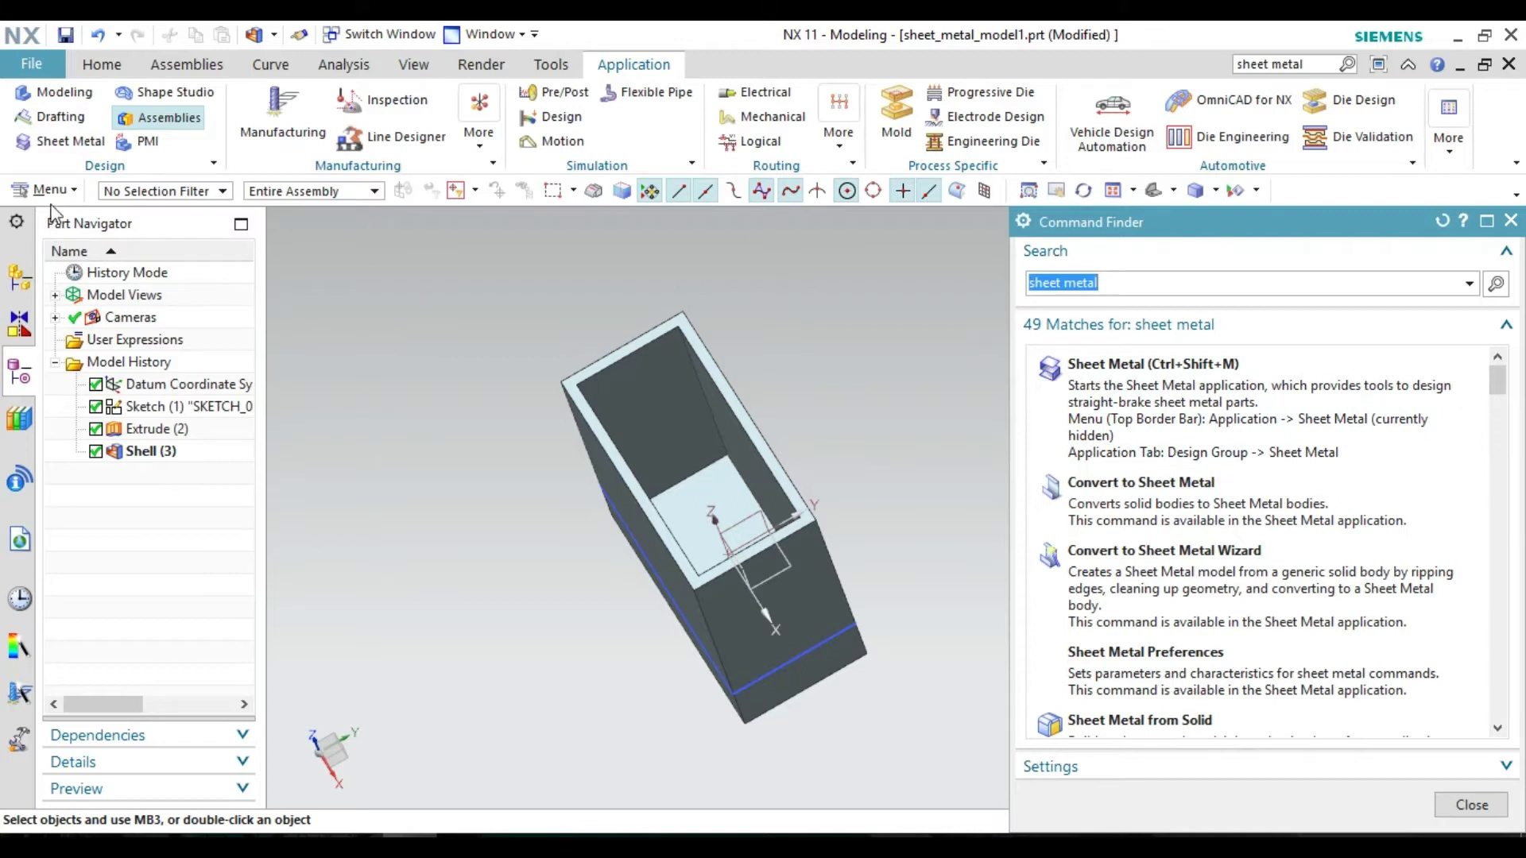
left_click(80, 145)
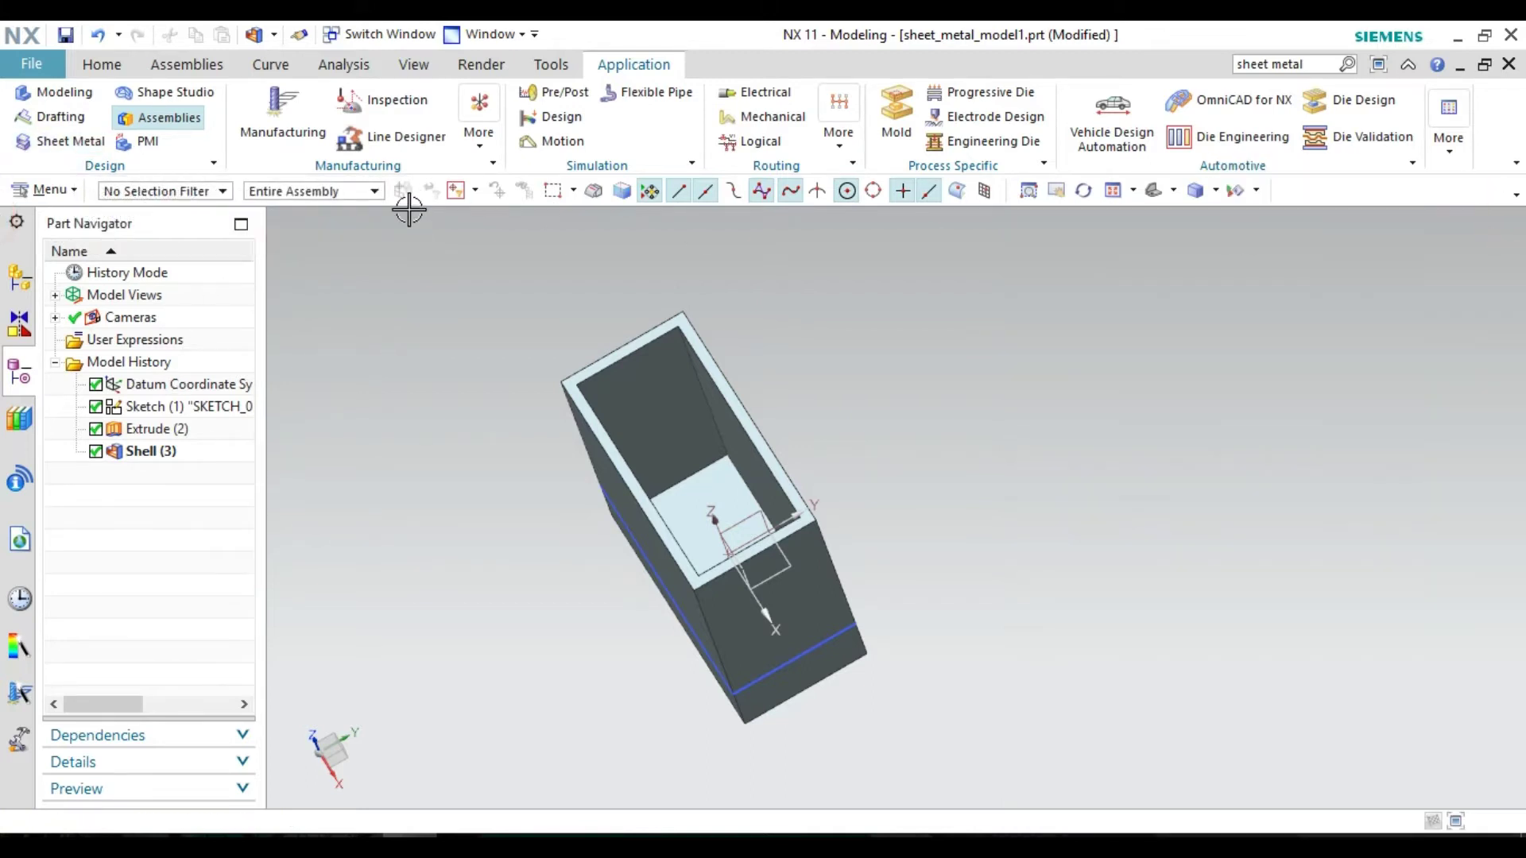
left_click(54, 143)
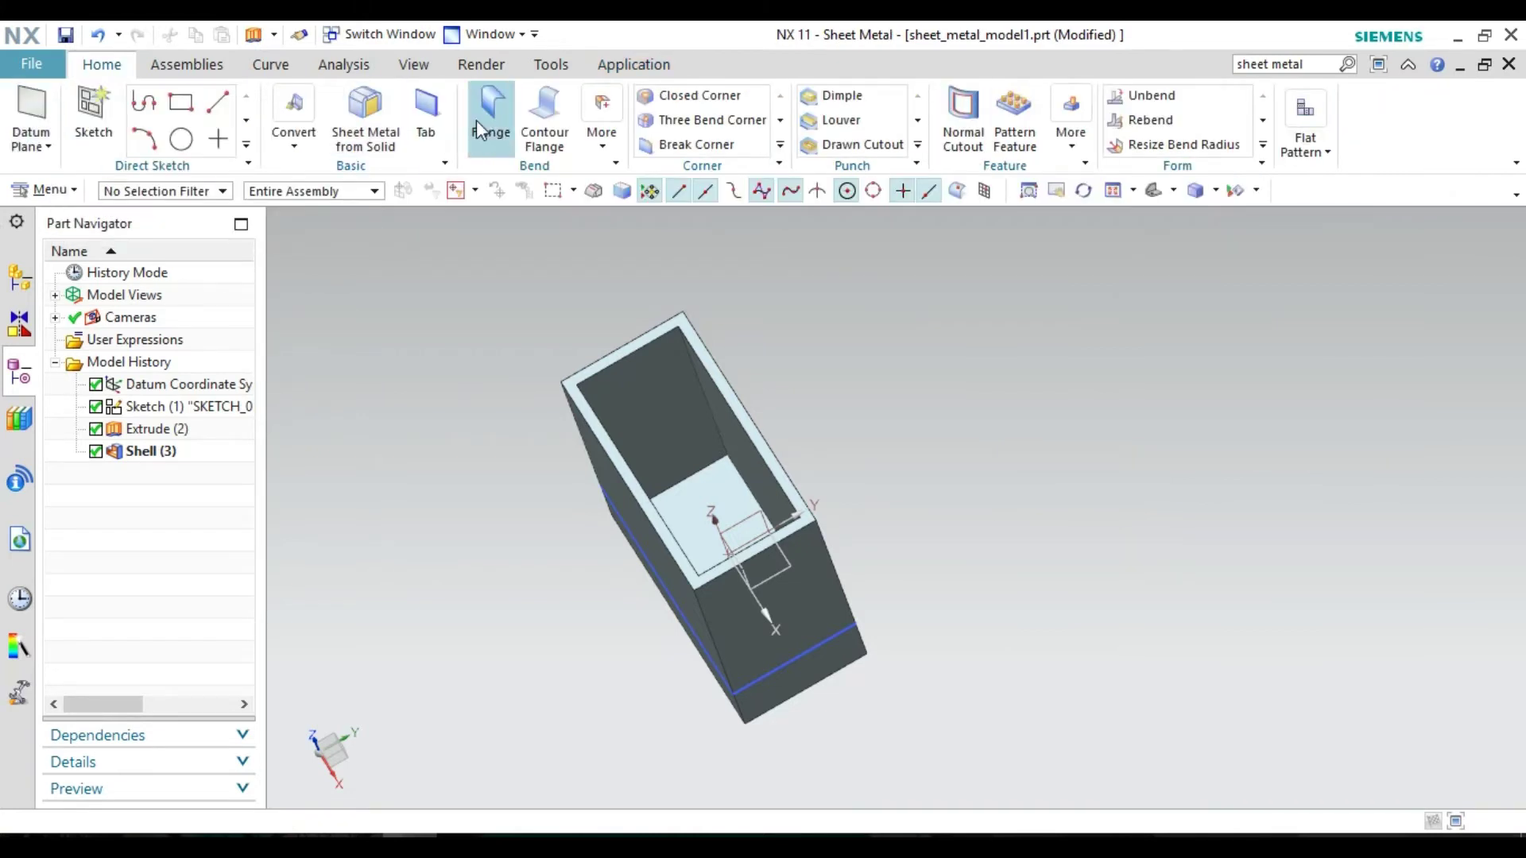
left_click(60, 189)
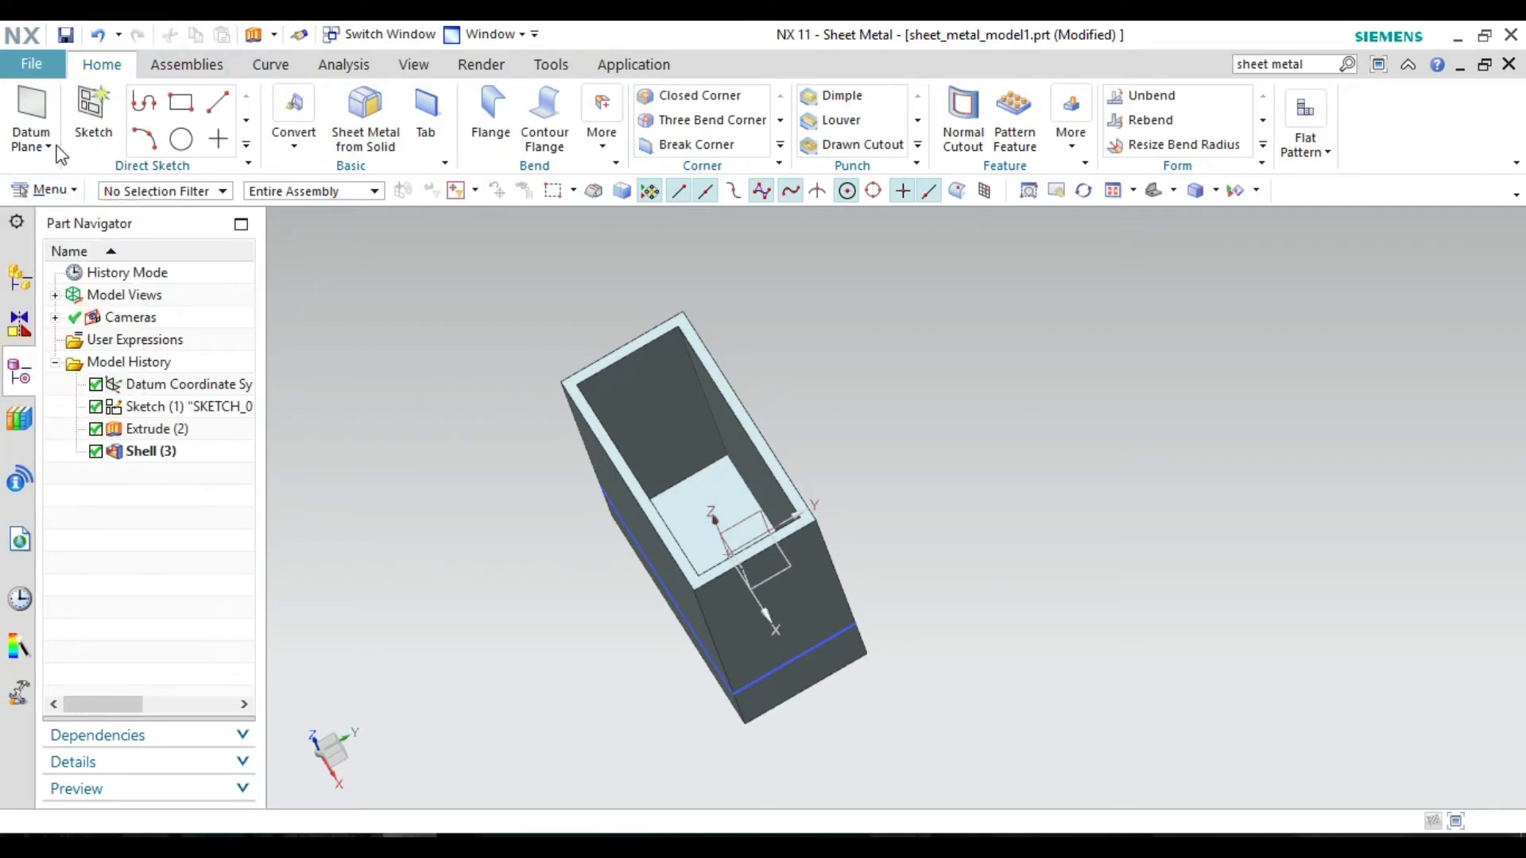
left_click(53, 69)
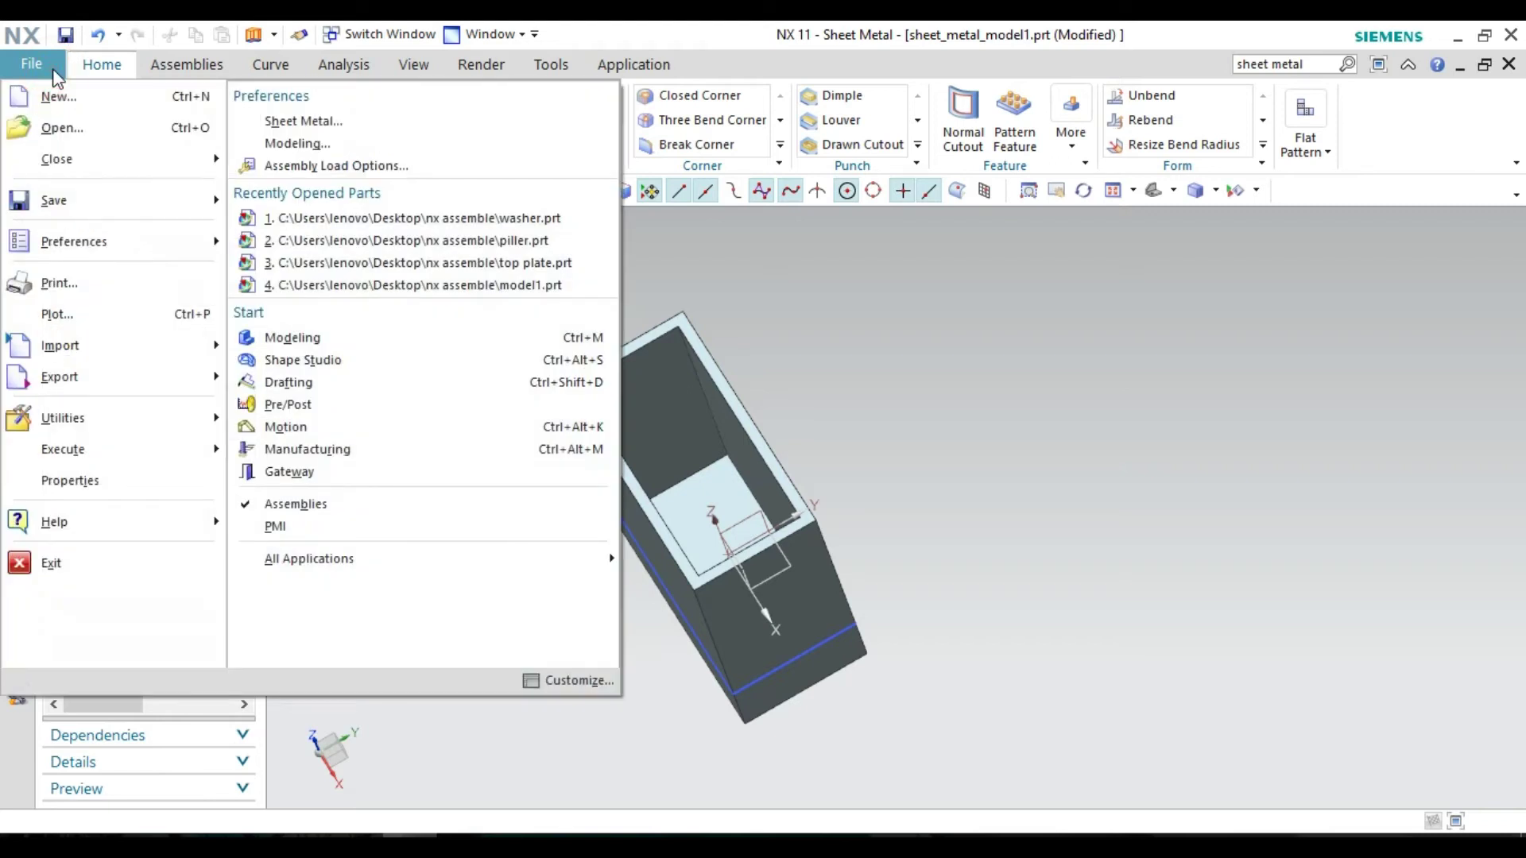
left_click(998, 464)
mouse_move(485, 569)
middle_mouse_down()
mouse_move(504, 556)
mouse_move(497, 535)
mouse_move(453, 494)
mouse_move(429, 534)
middle_mouse_up()
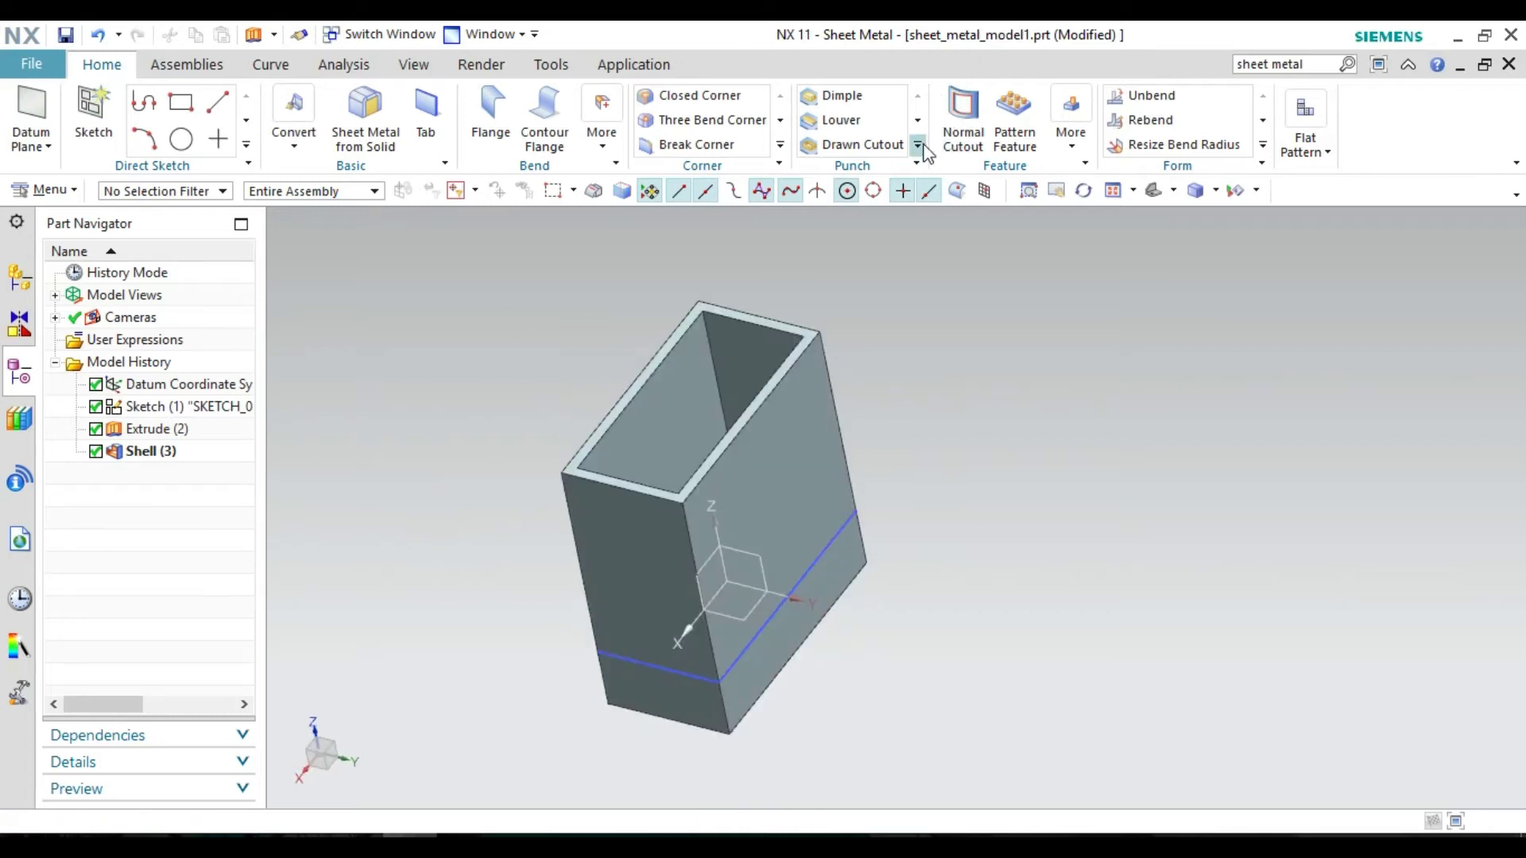
middle_click_drag(934, 361, 942, 382)
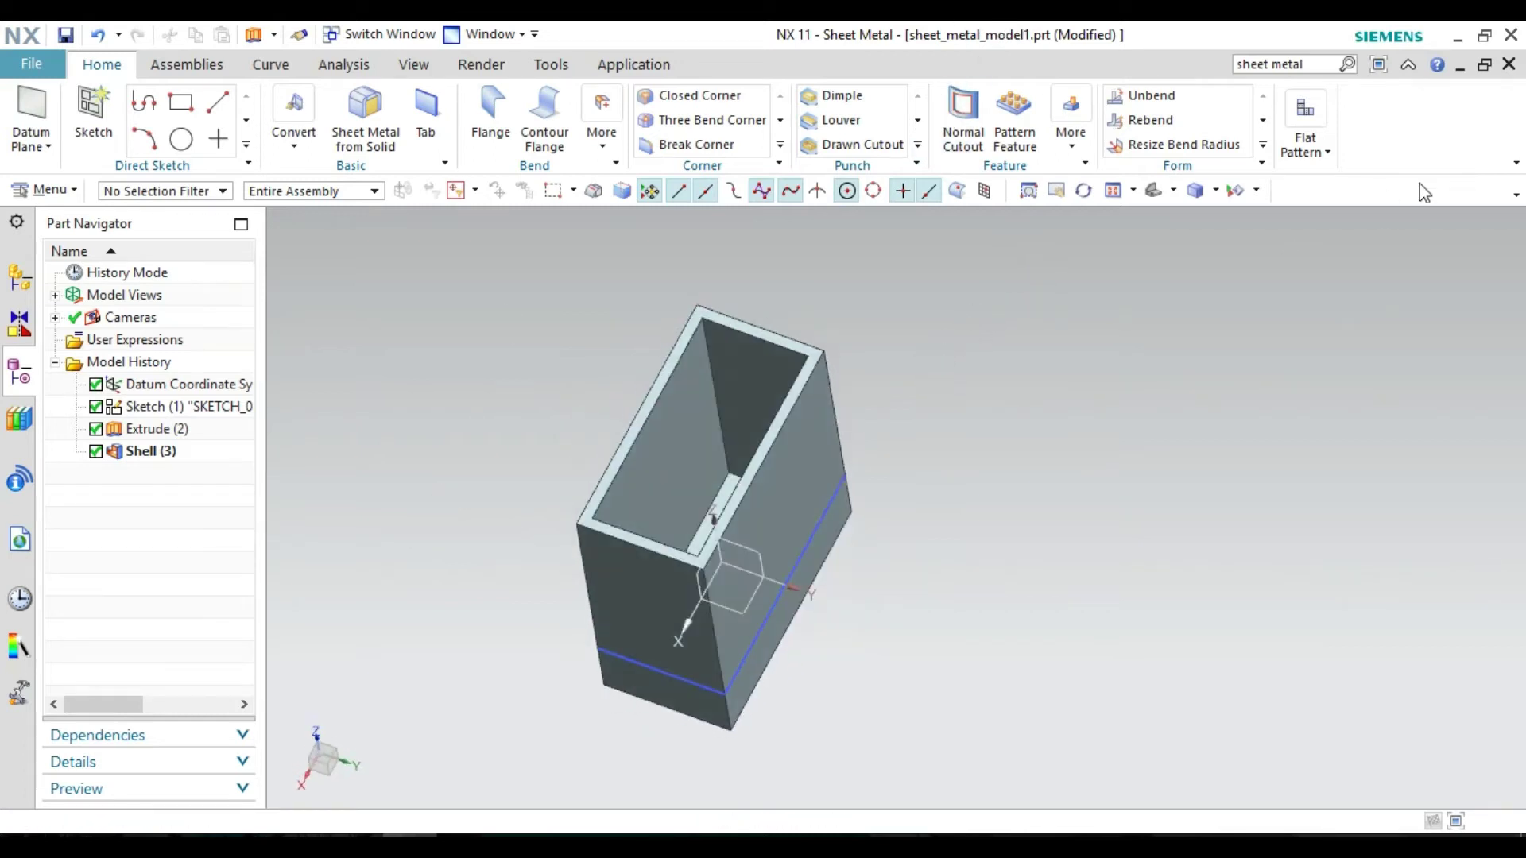
left_click(1305, 139)
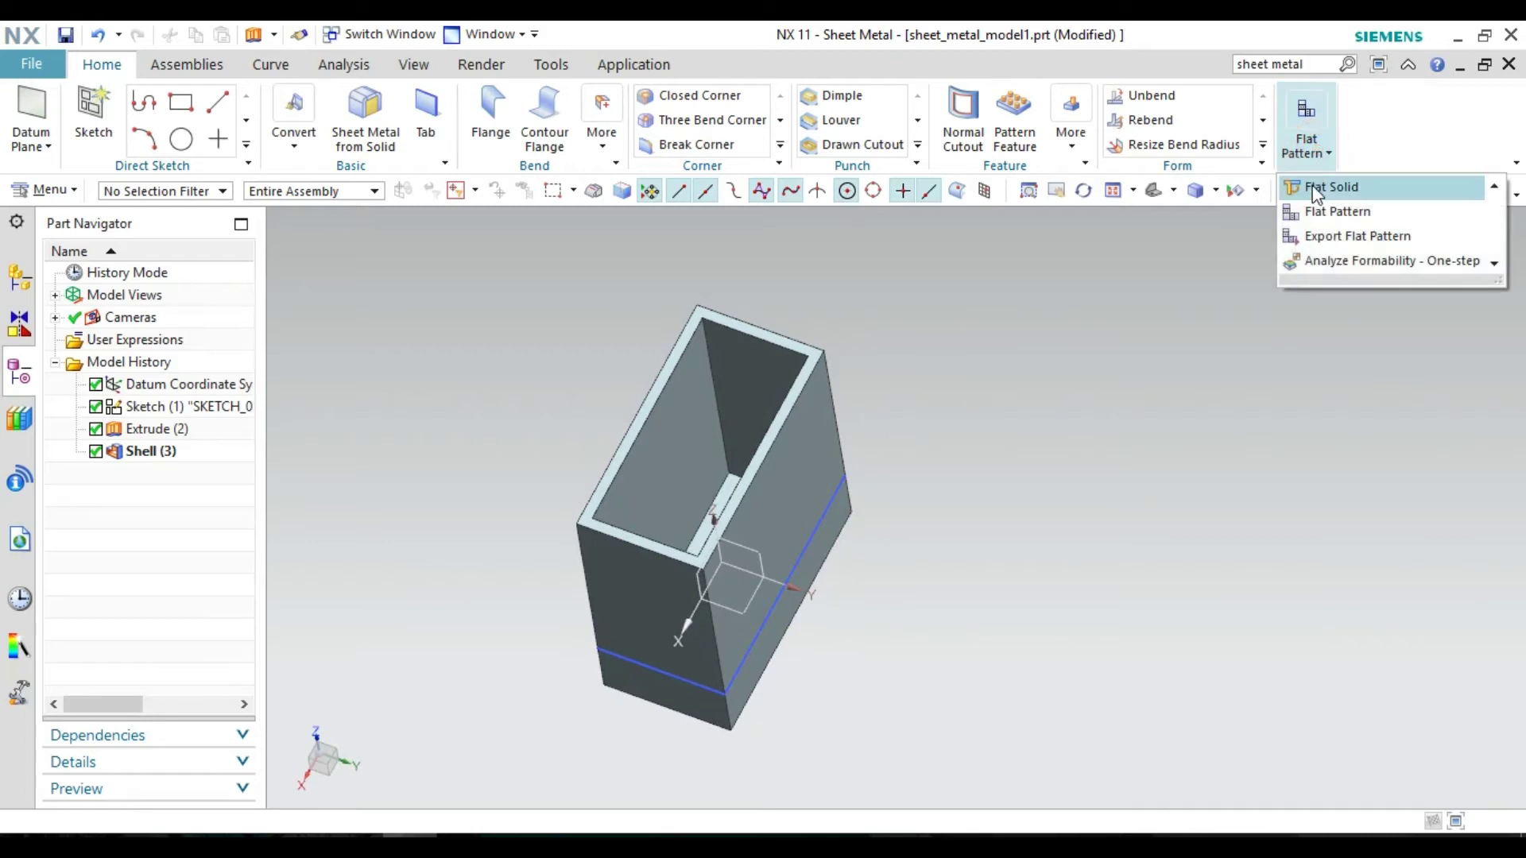
left_click(1311, 185)
mouse_move(726, 442)
middle_mouse_down()
mouse_move(726, 469)
mouse_move(752, 488)
middle_mouse_up()
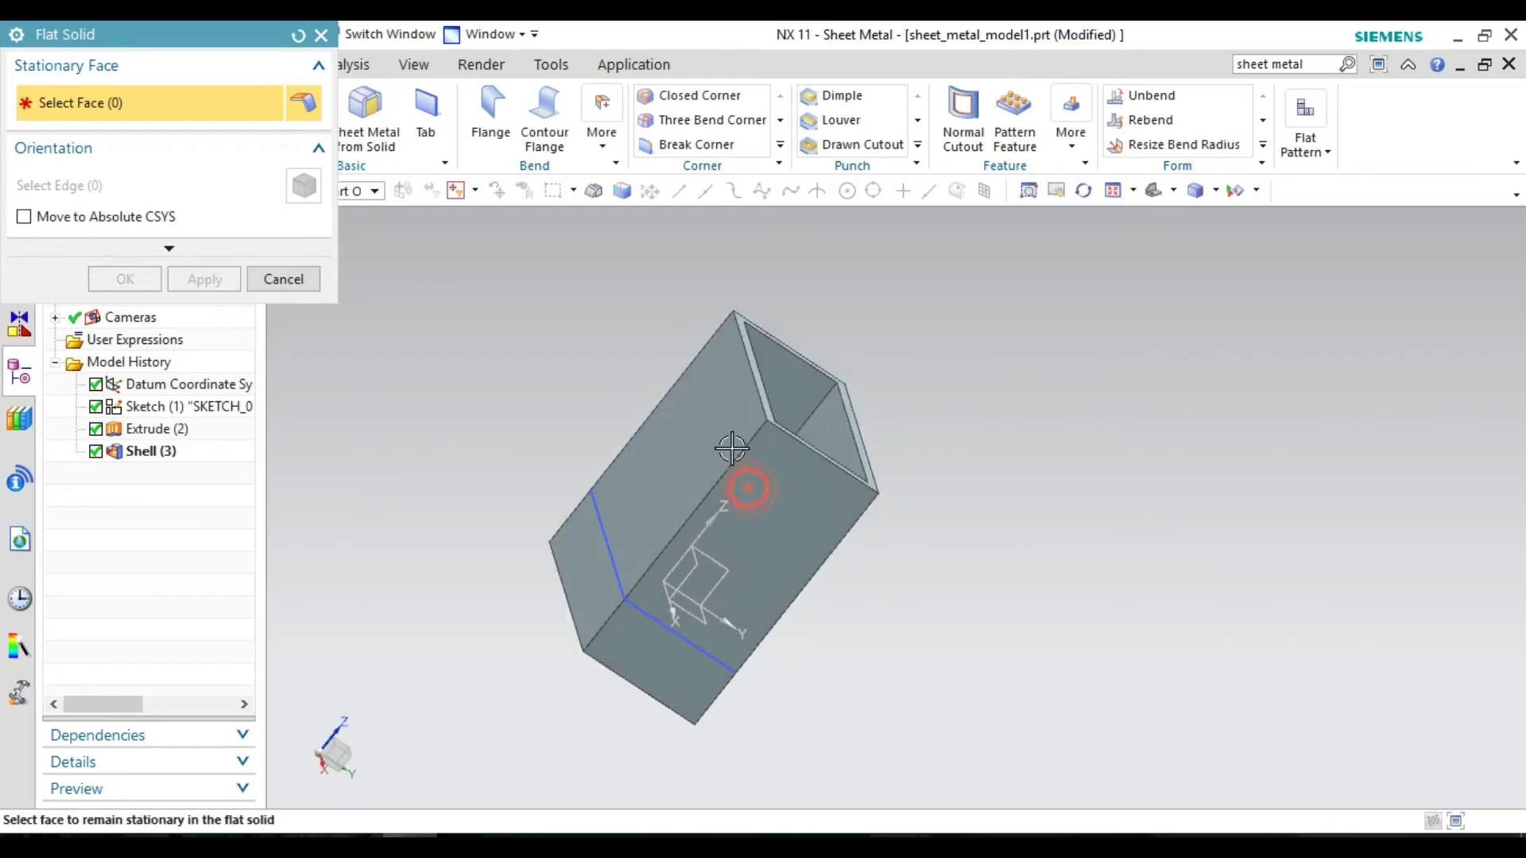
middle_click_drag(732, 473, 747, 477)
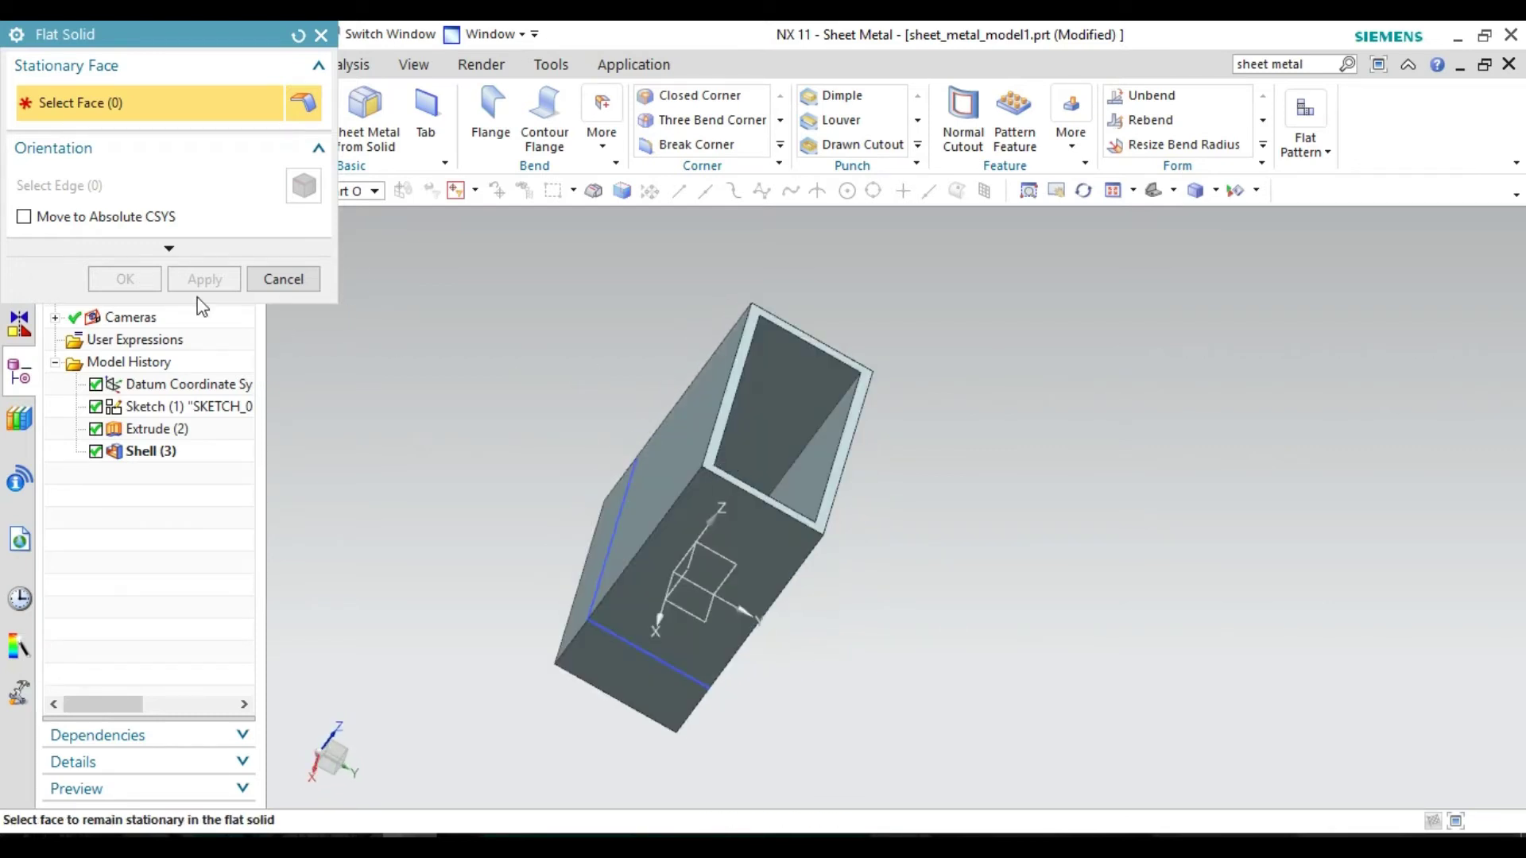
left_click(283, 279)
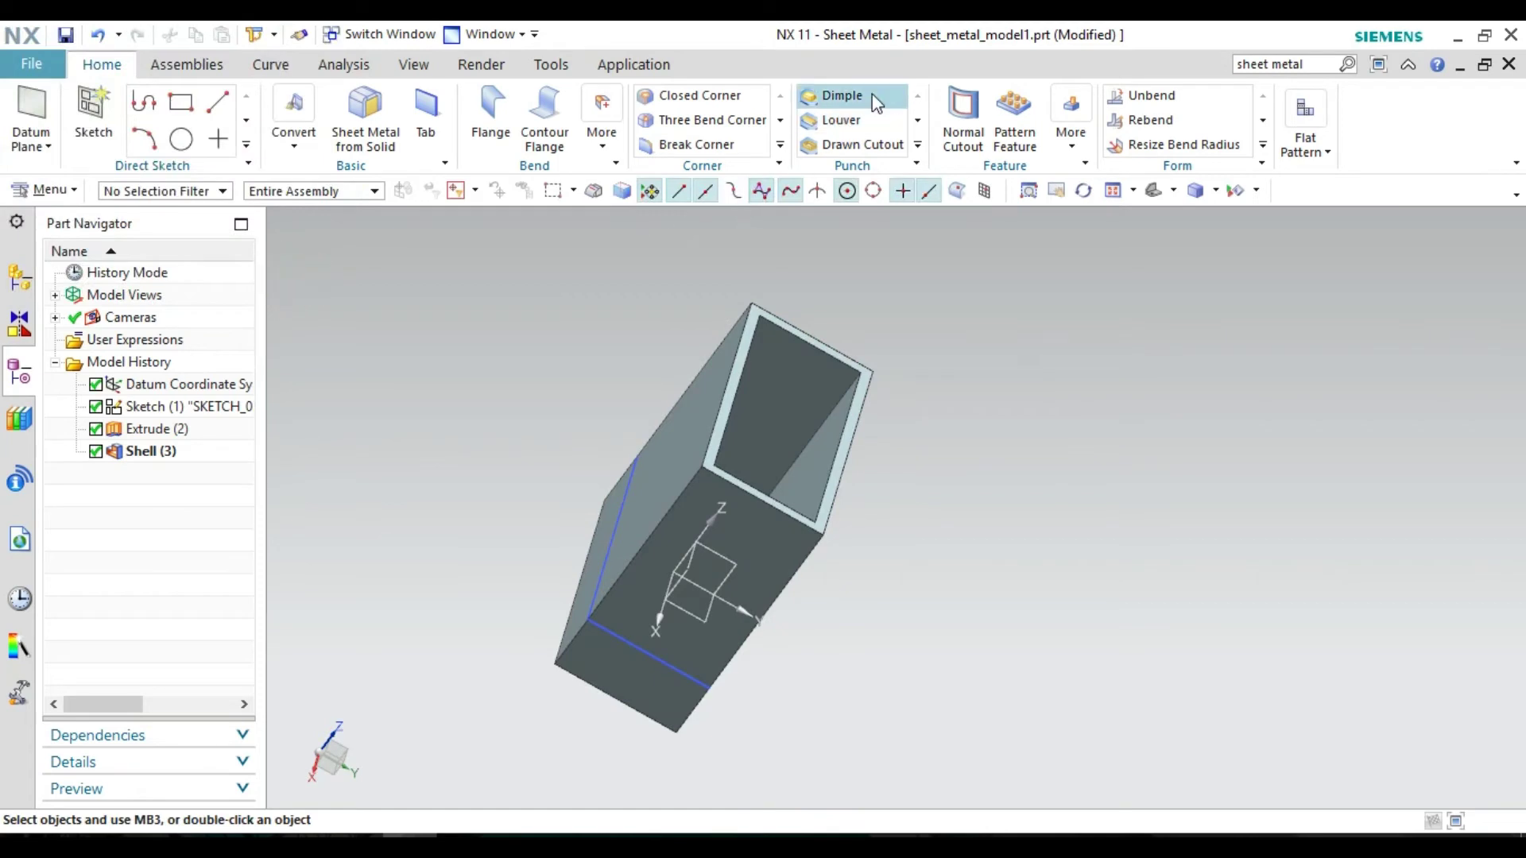
scroll(806, 398, "up", 1)
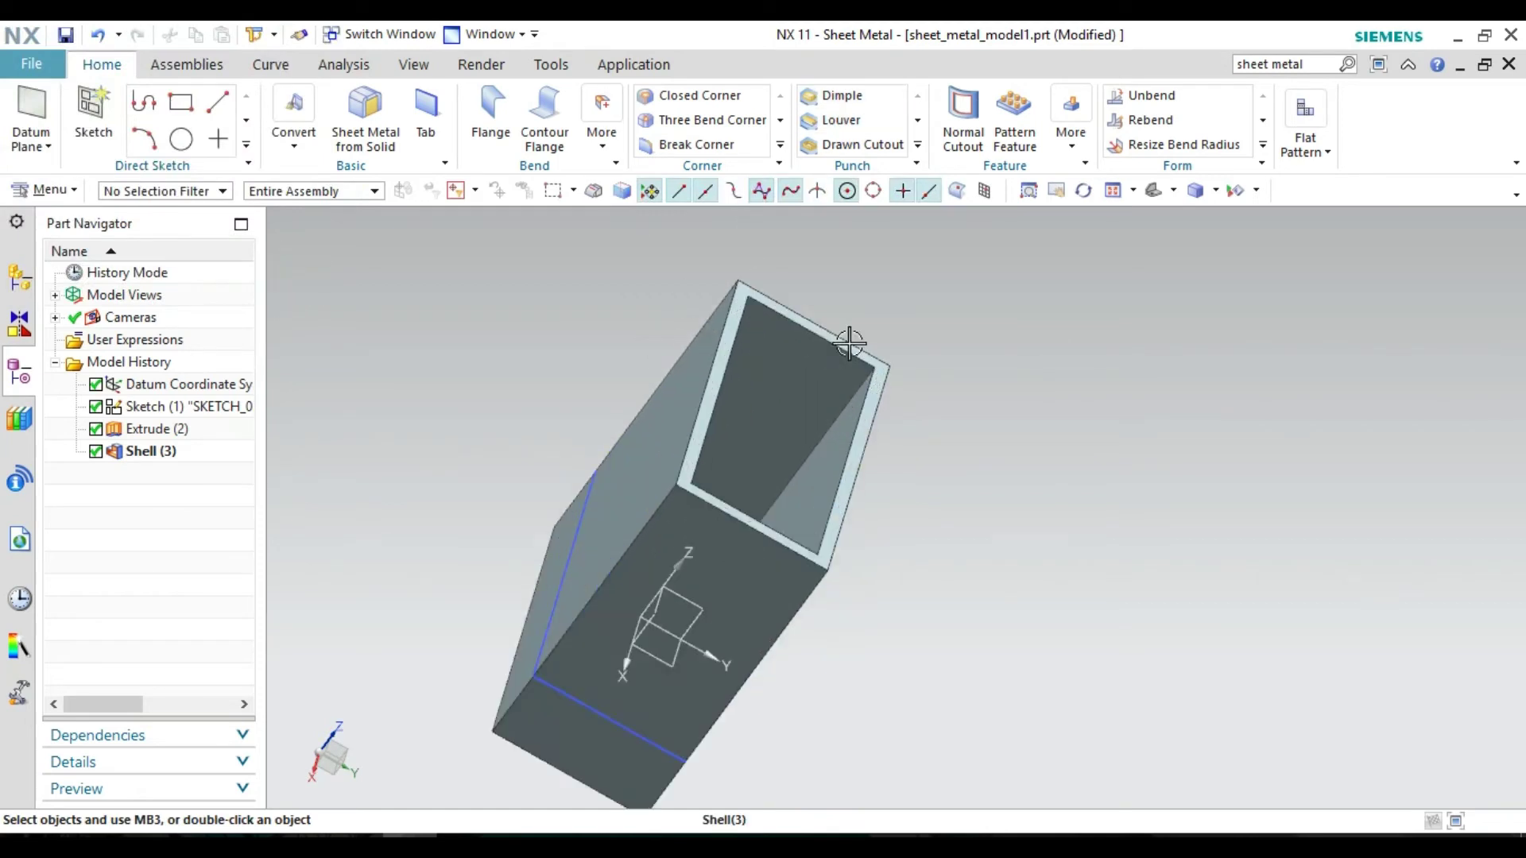
left_click(841, 96)
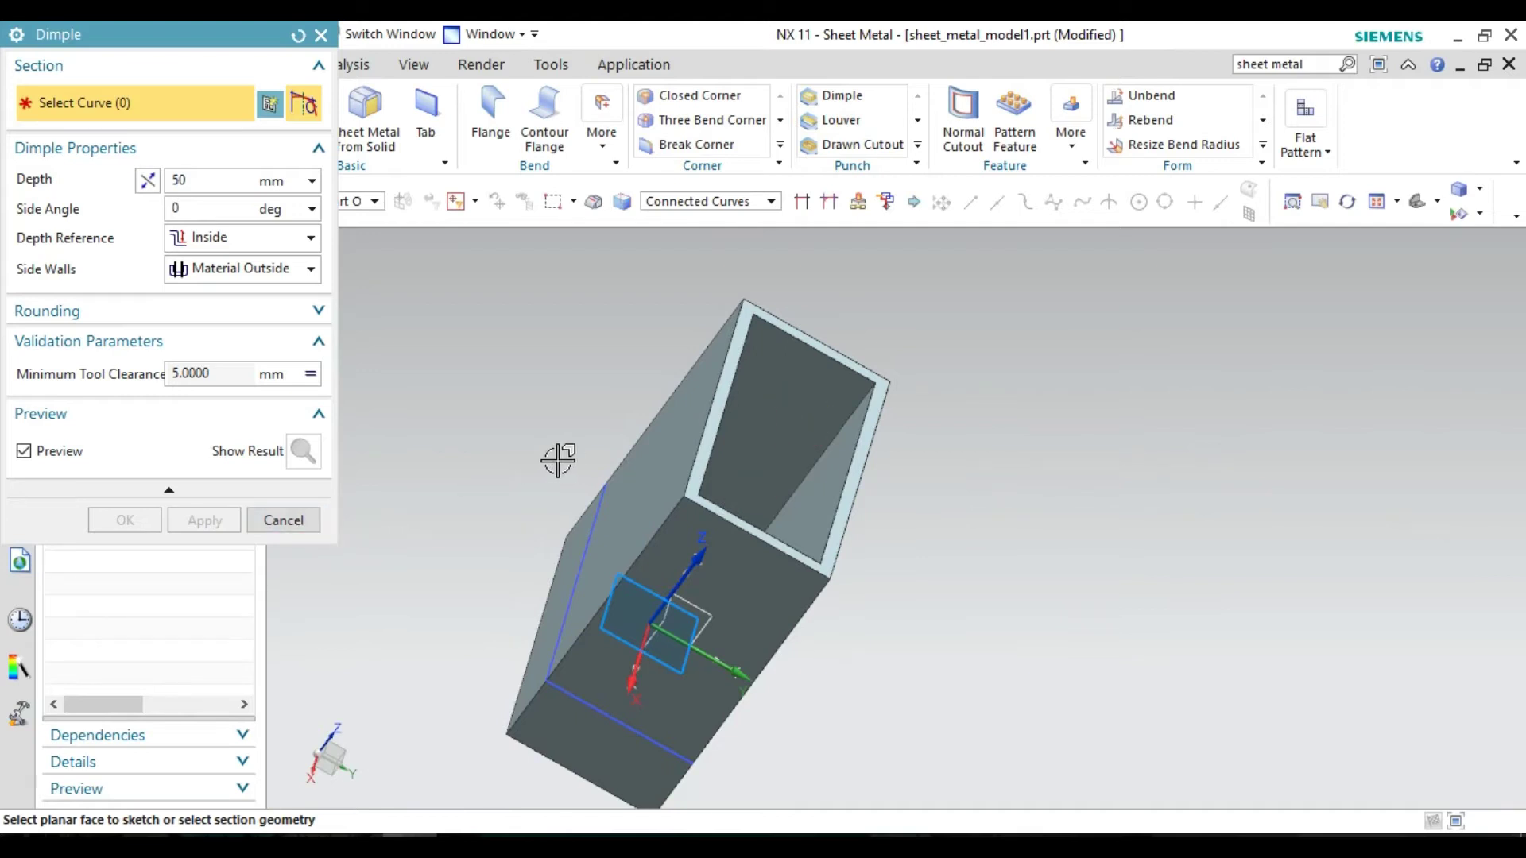
left_click(301, 522)
mouse_move(981, 521)
middle_mouse_down()
mouse_move(895, 481)
mouse_move(945, 423)
mouse_move(1033, 449)
middle_mouse_up()
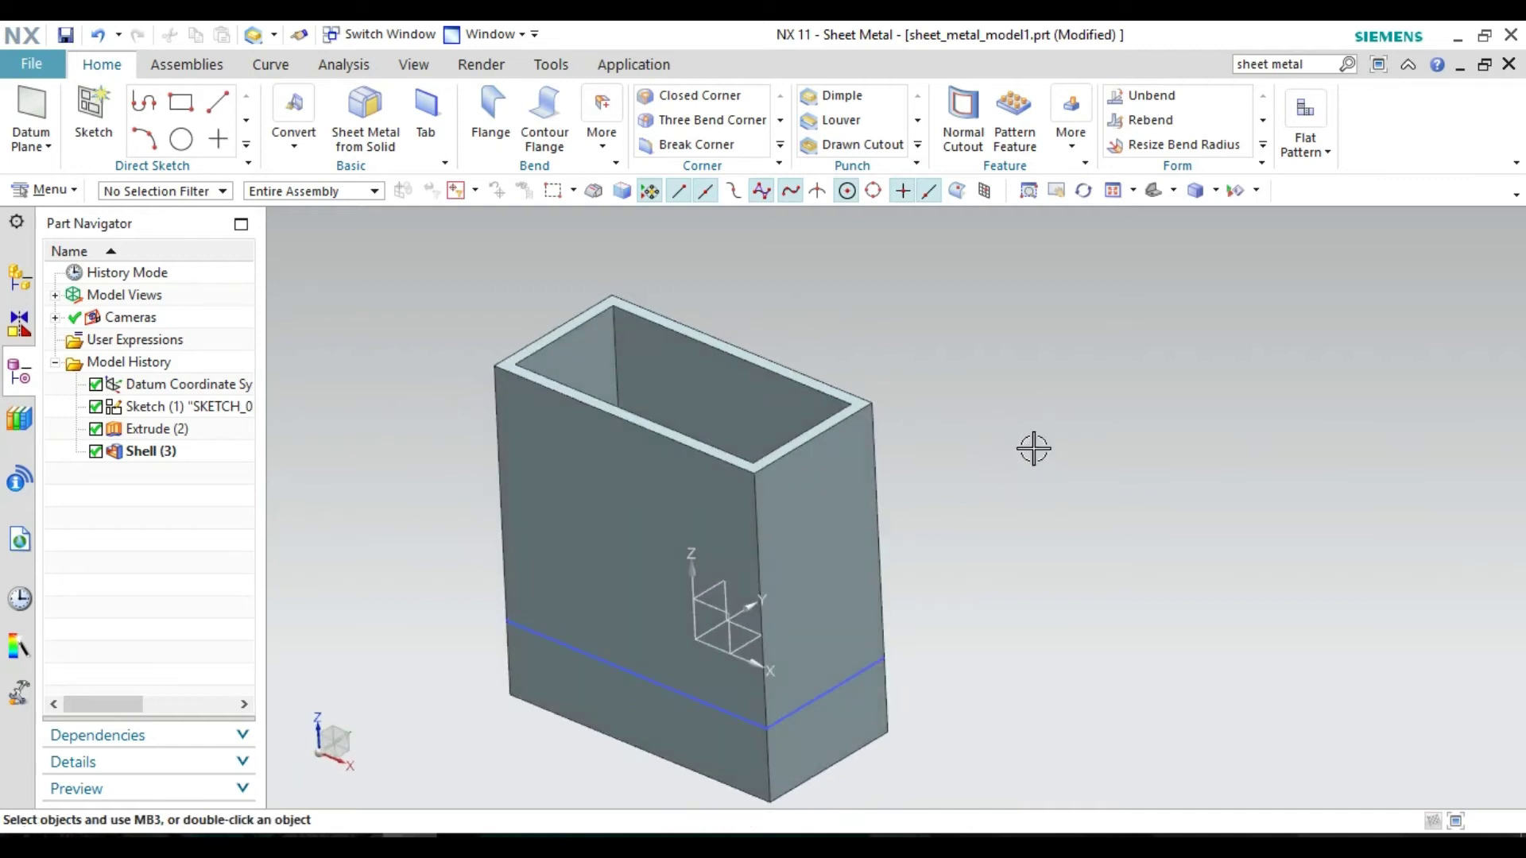
- Create an Edge Rip on eight vertical and top edges of the hollow box
left_click(293, 150)
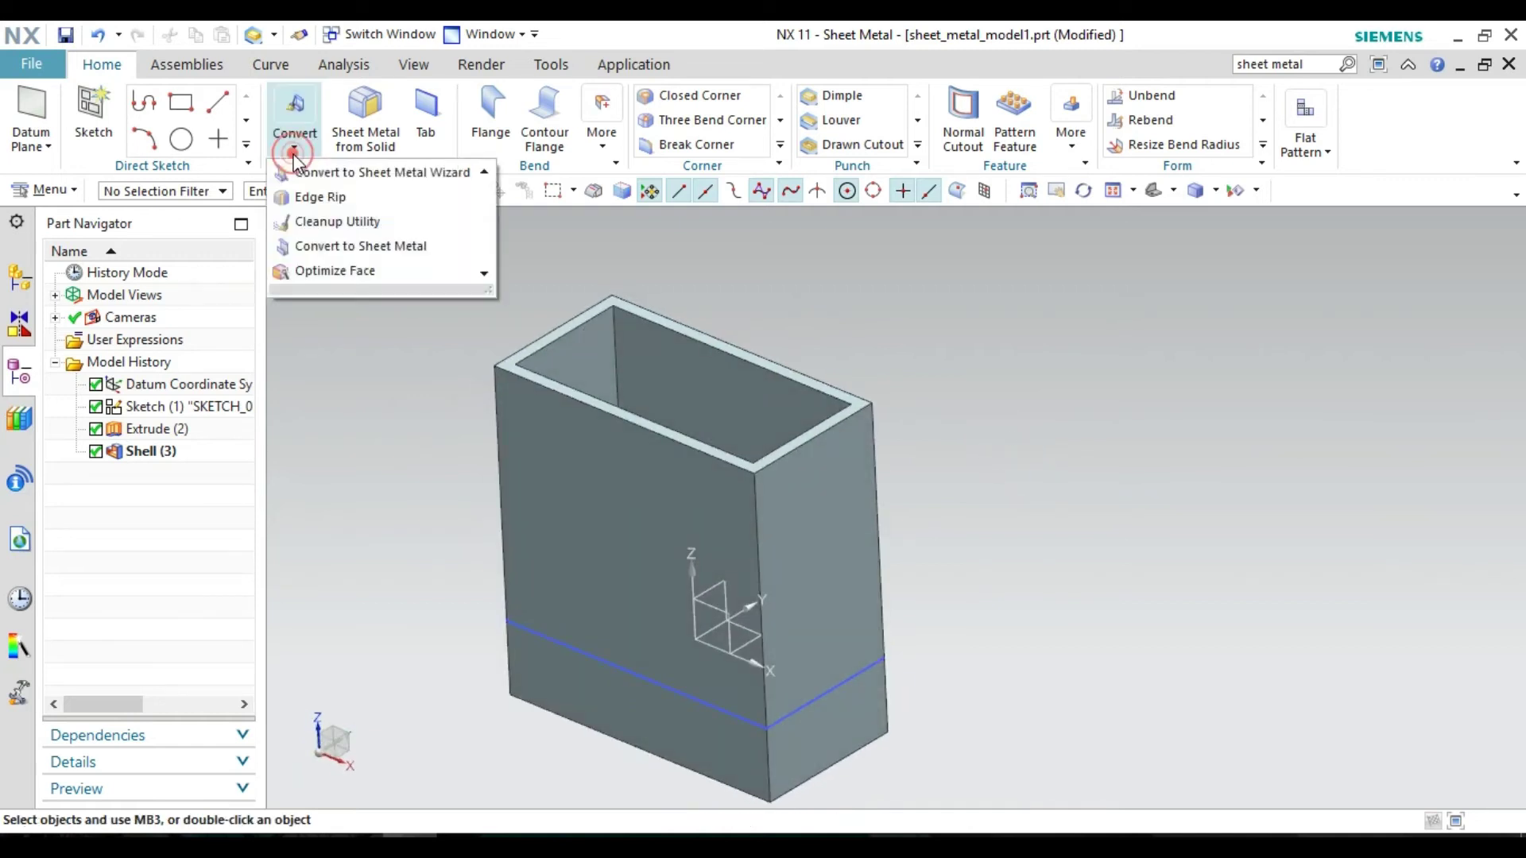
left_click(322, 197)
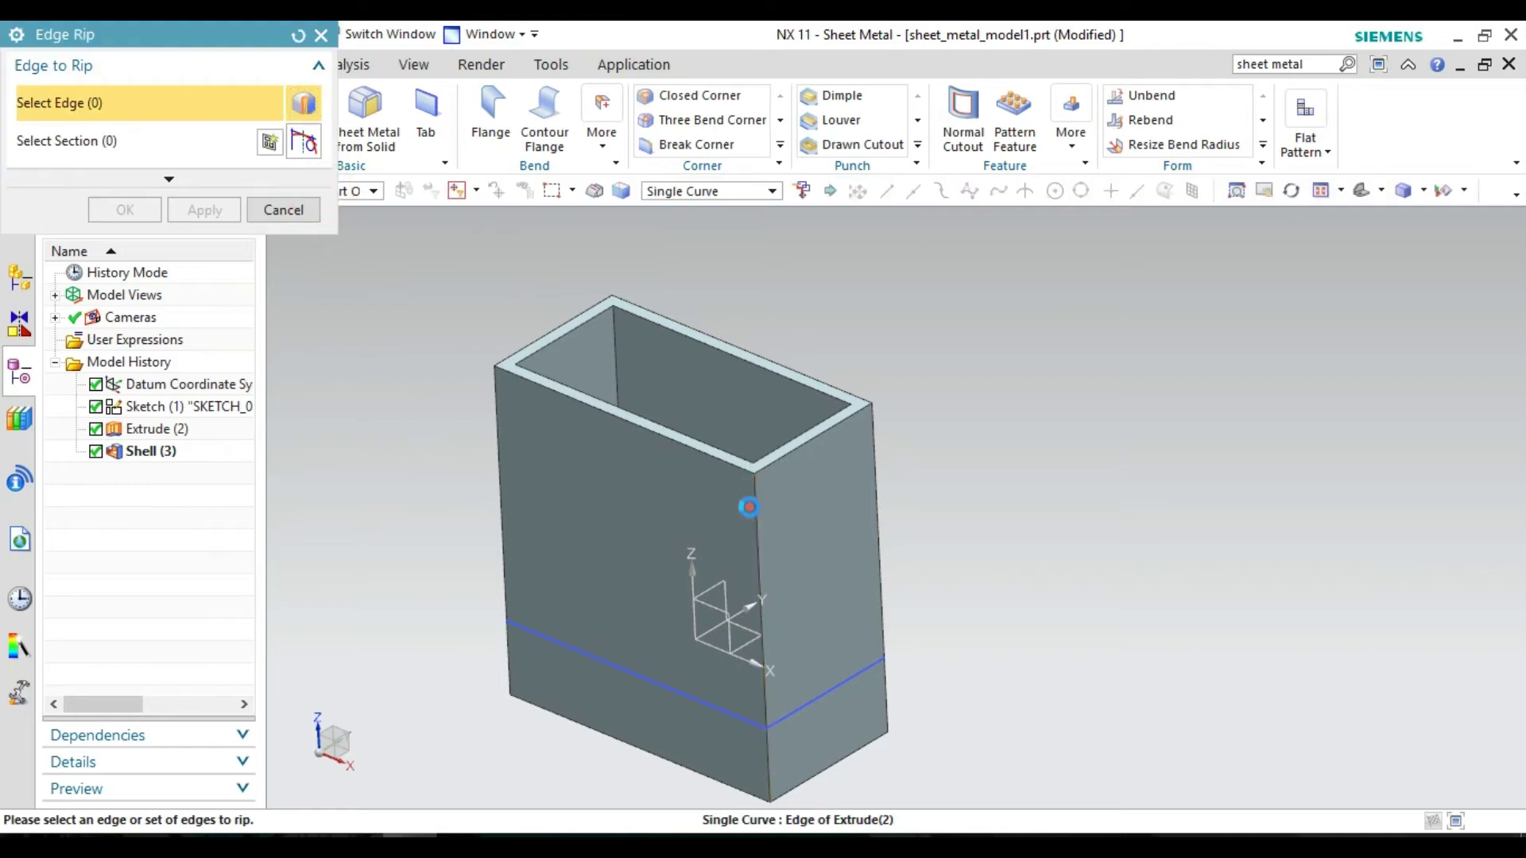
left_click(755, 501)
middle_click_drag(947, 531, 700, 498)
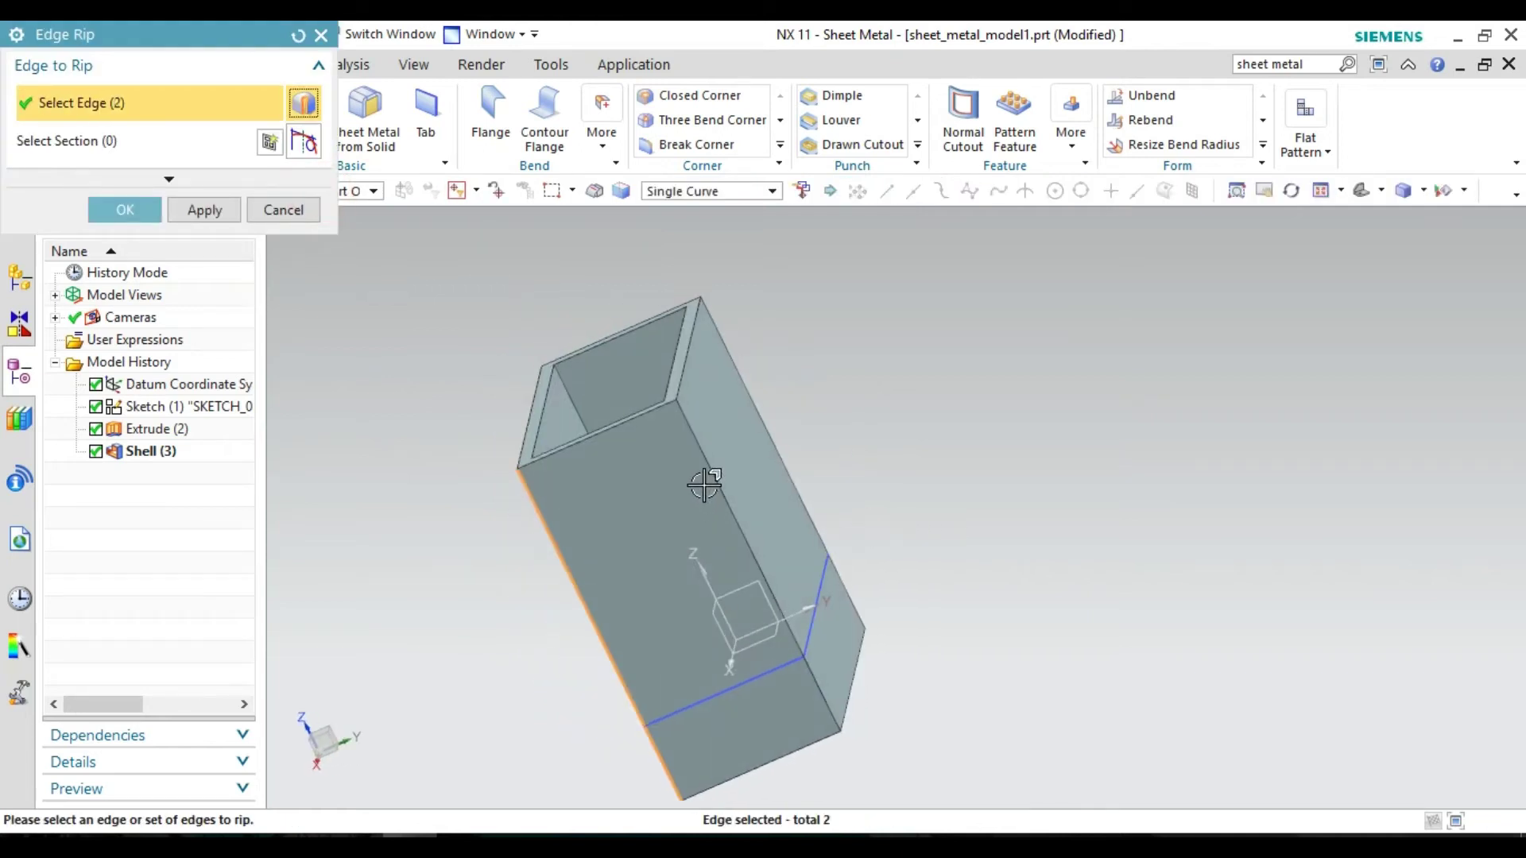
left_click(710, 478)
middle_click_drag(862, 408, 816, 403)
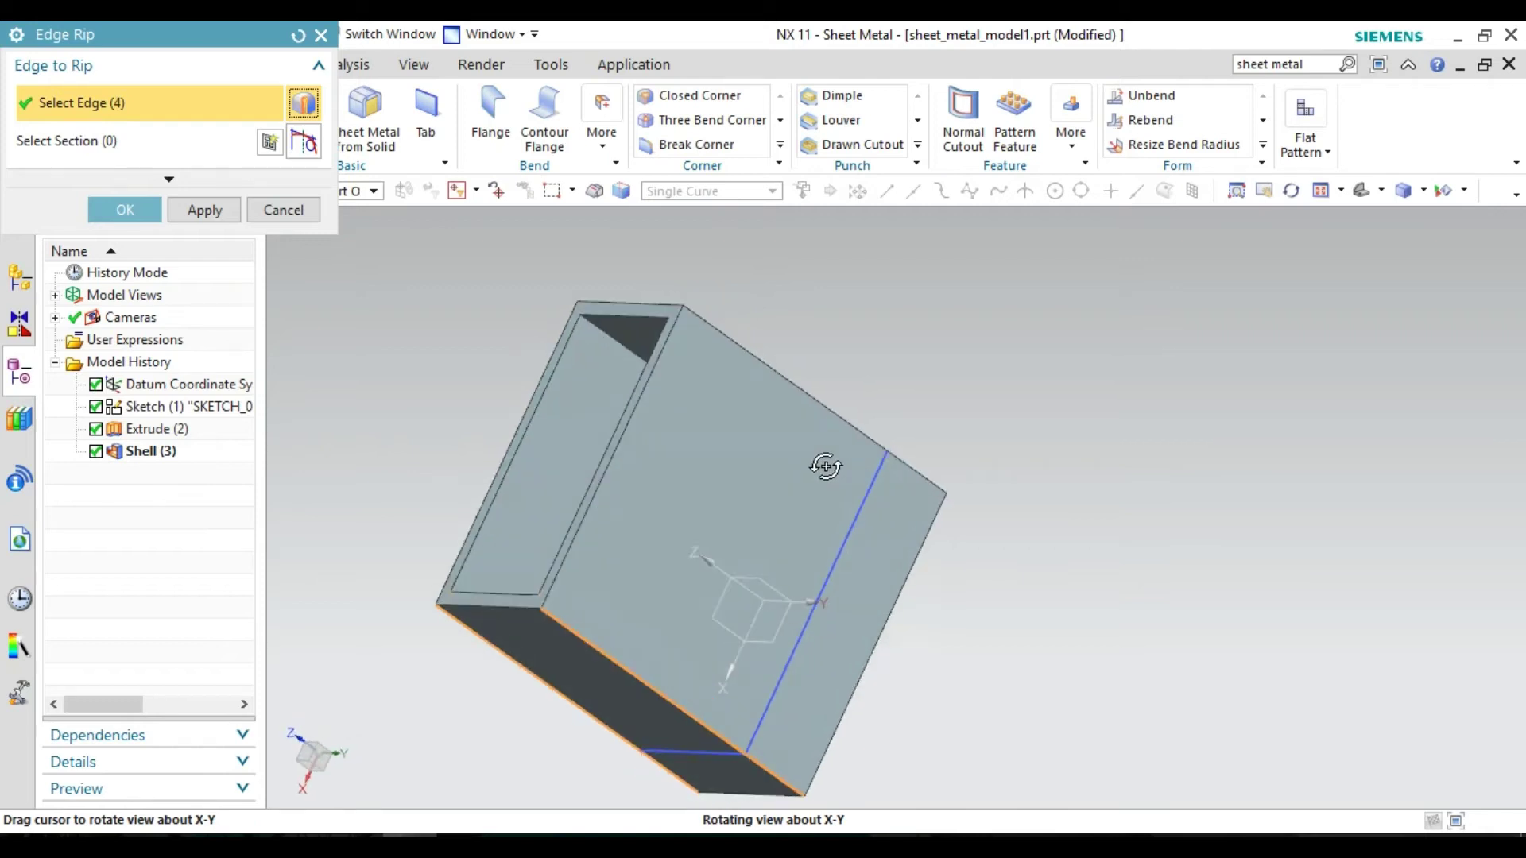
left_click(818, 385)
middle_click_drag(828, 332, 795, 429)
left_click(588, 462)
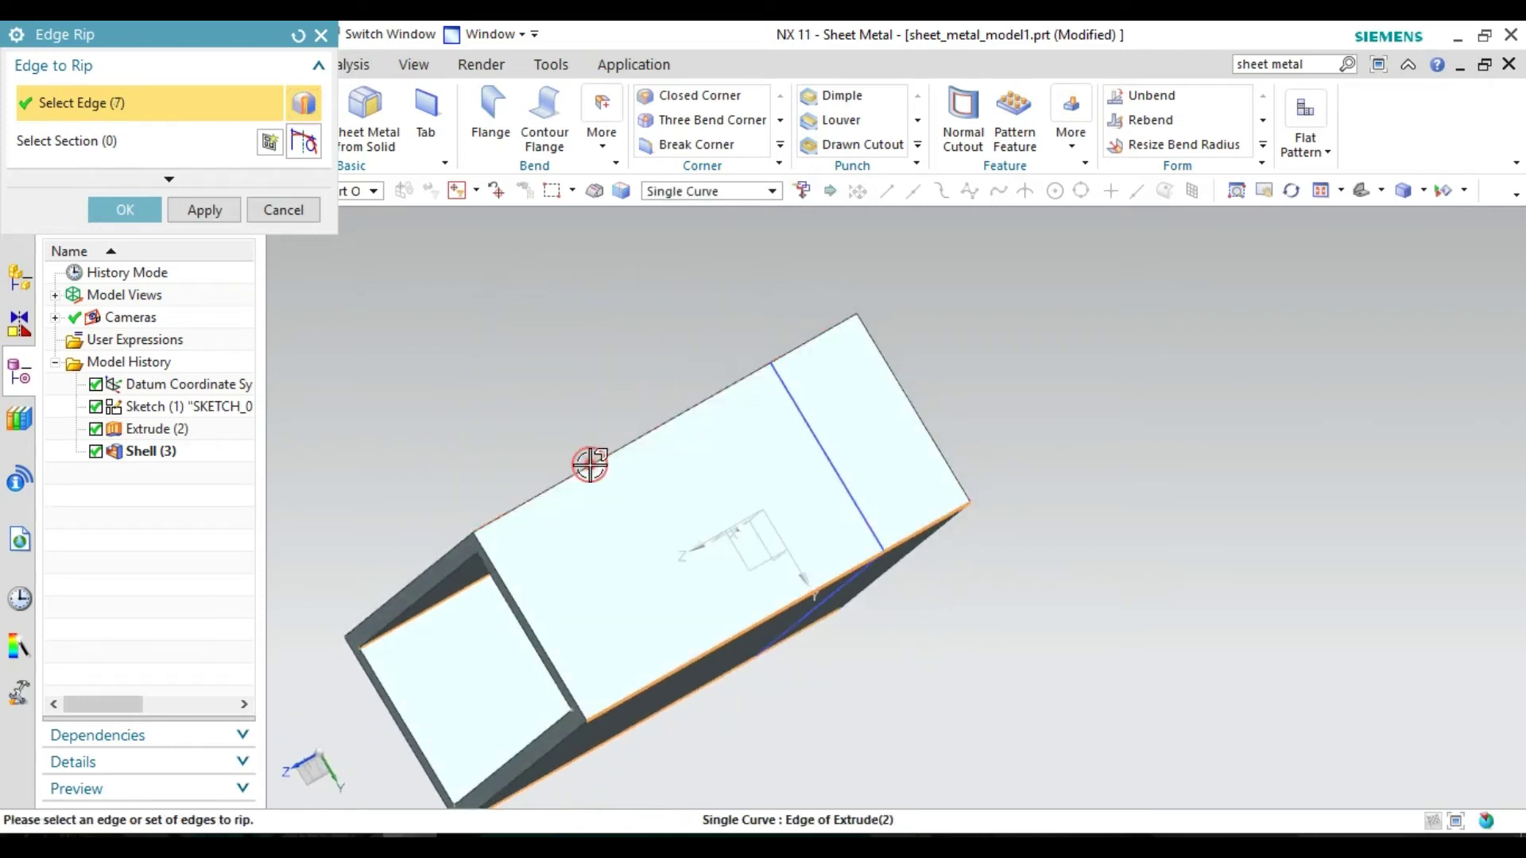
middle_click_drag(443, 419, 498, 402)
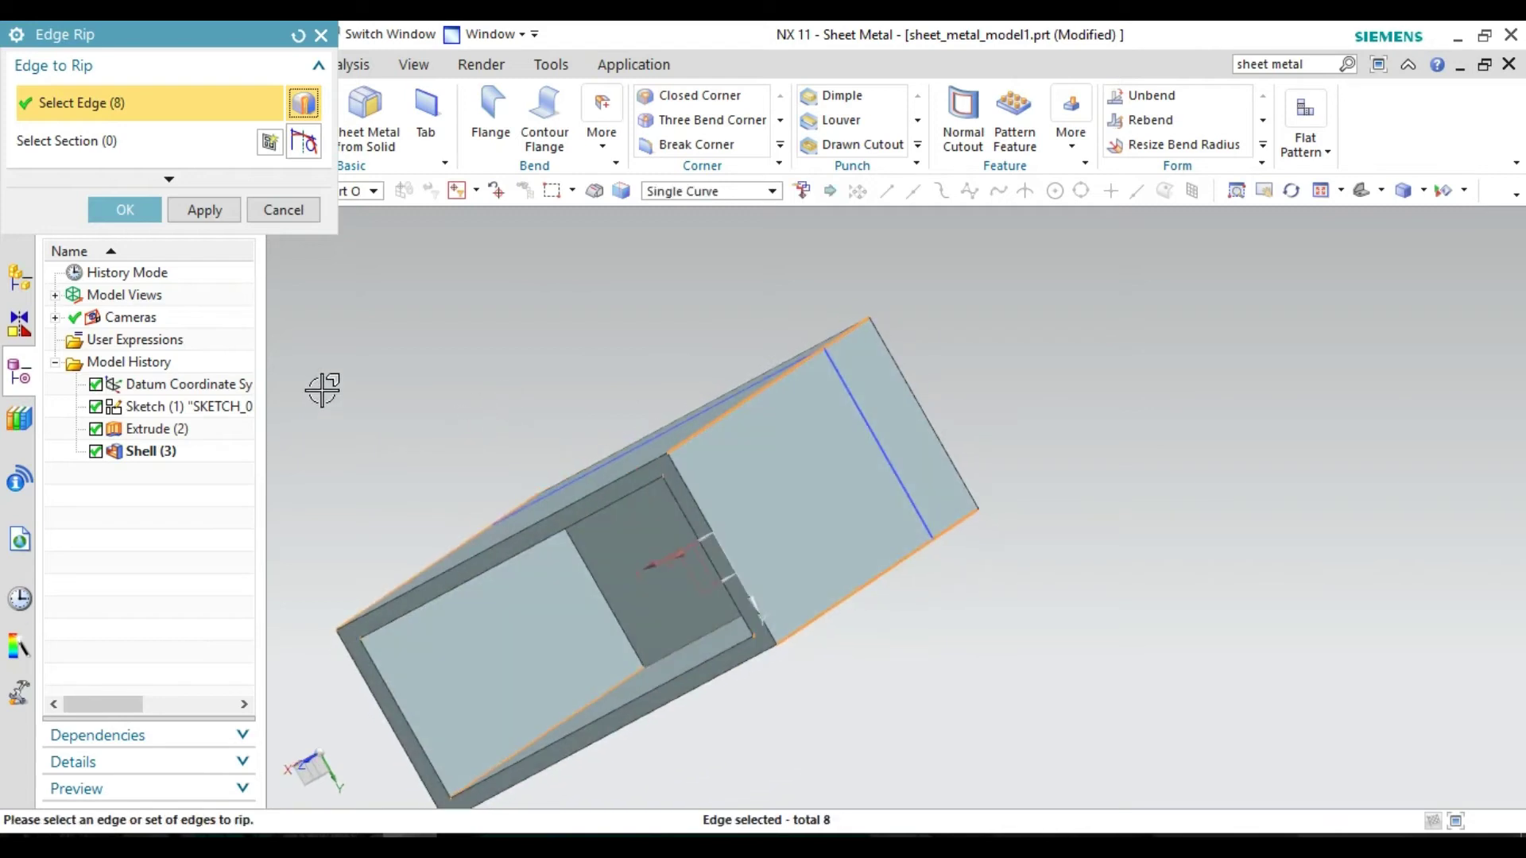
left_click(135, 211)
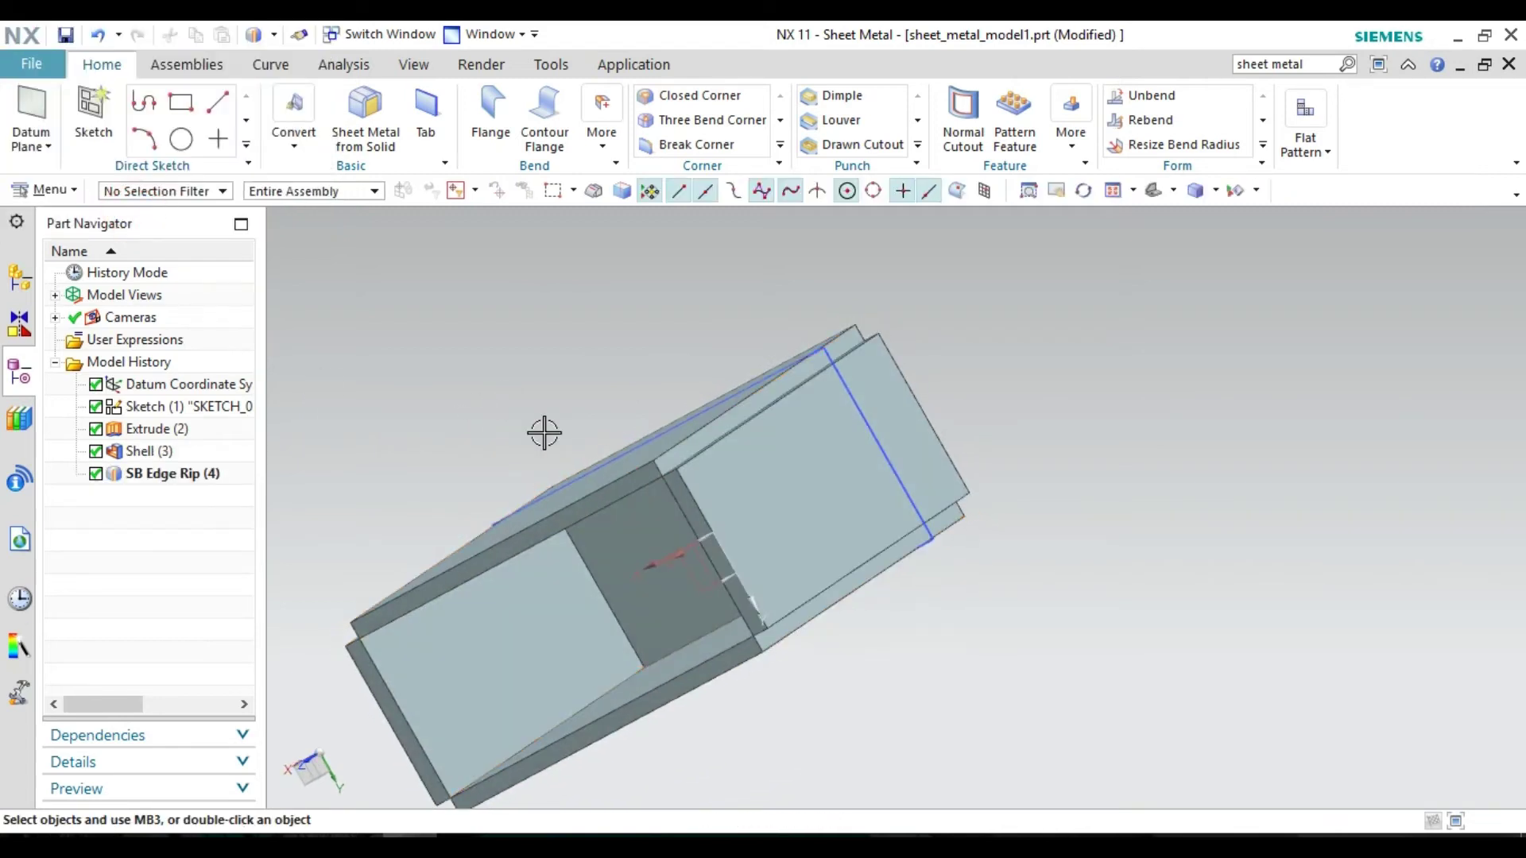
middle_click_drag(543, 446, 575, 341)
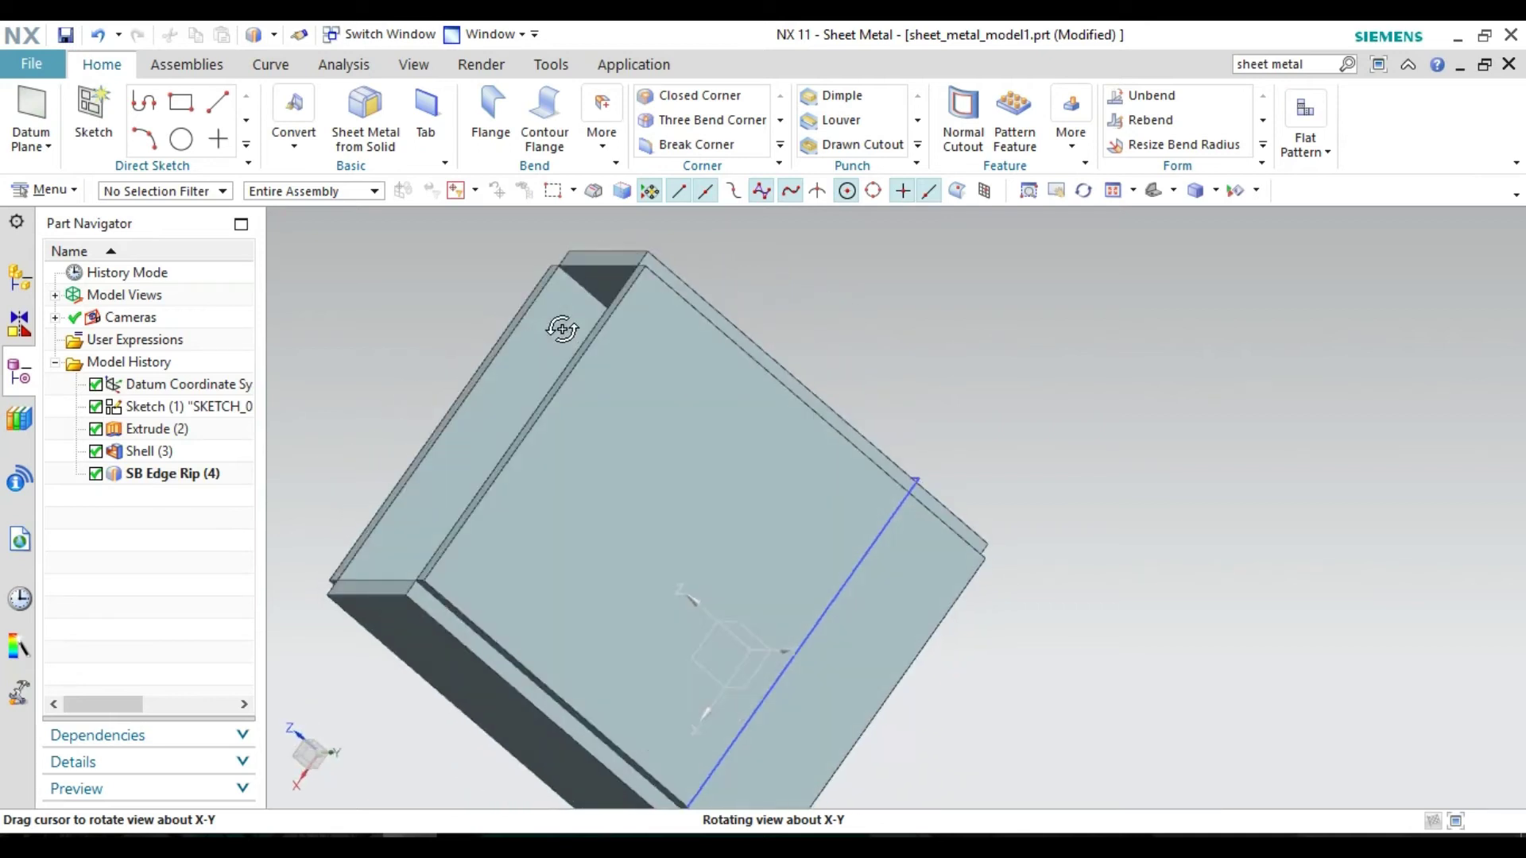
middle_click_drag(575, 340, 317, 249)
- Convert the ripped box to sheet metal with the large side face as base face
left_click(294, 150)
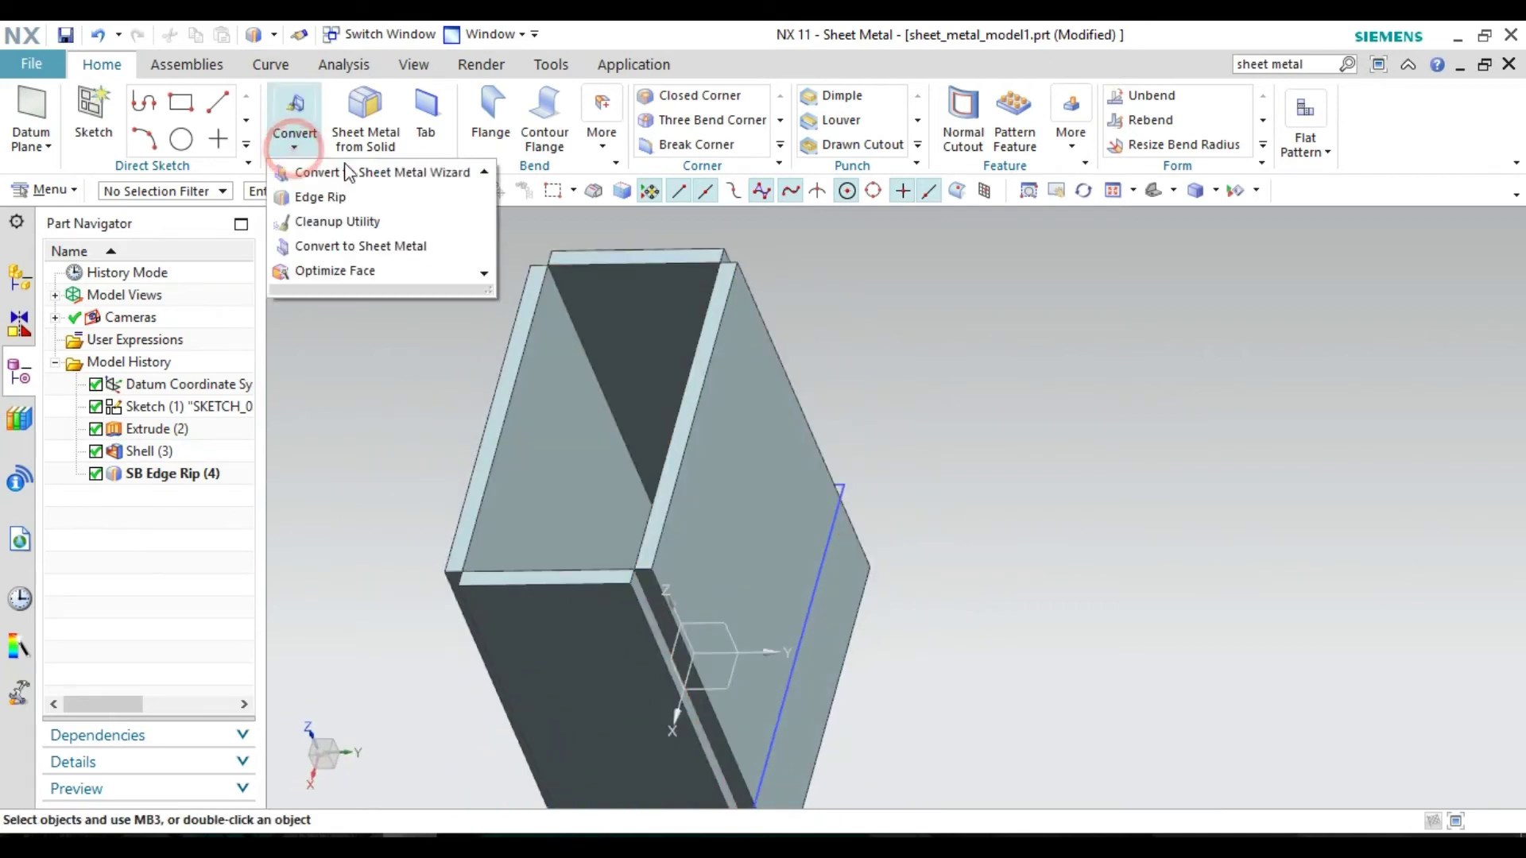
left_click(360, 246)
middle_click_drag(381, 399, 495, 385)
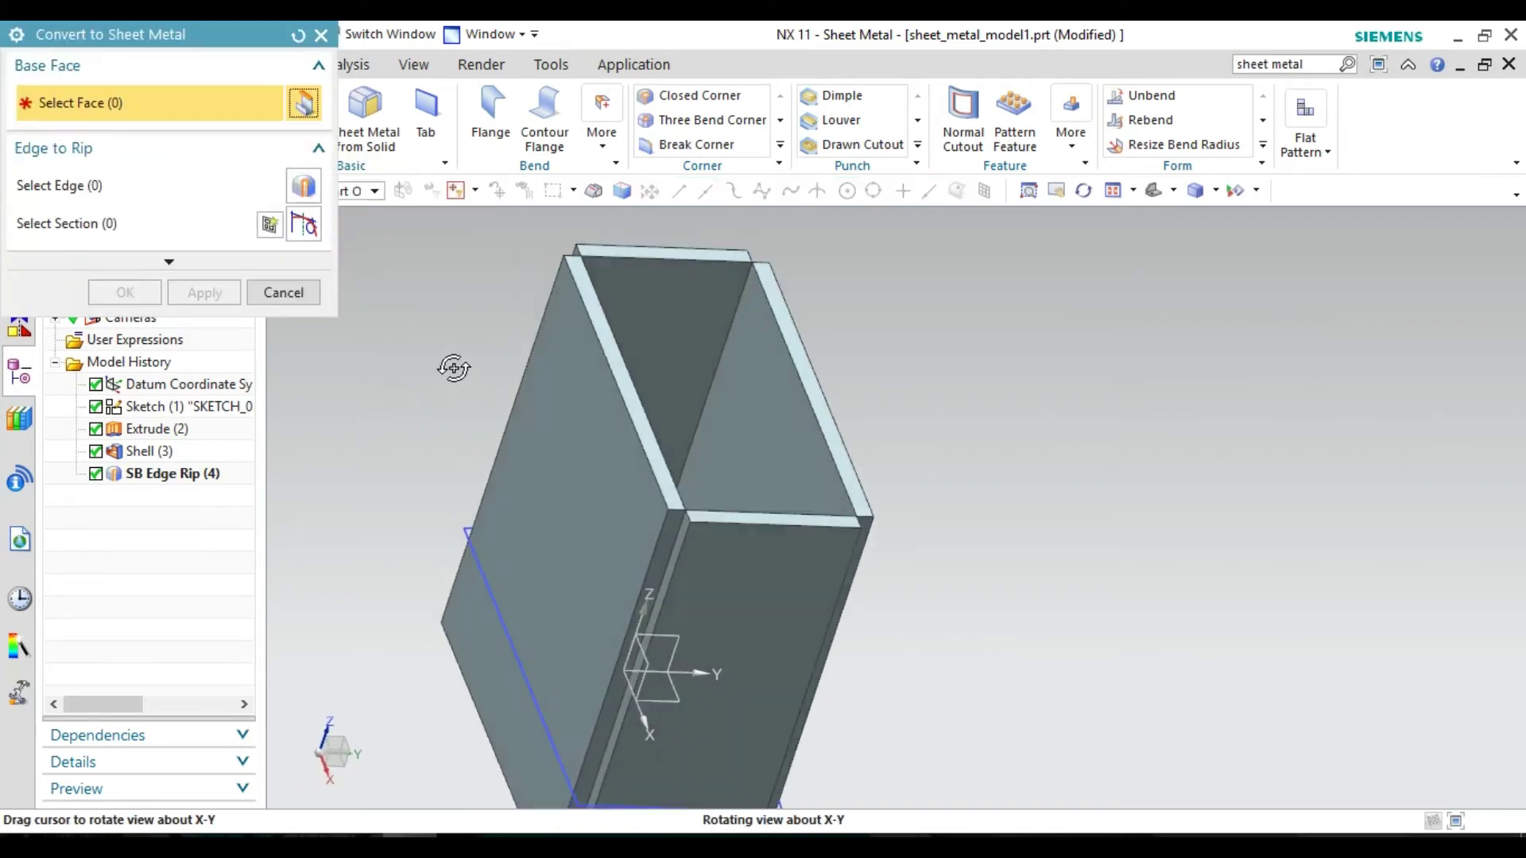
left_click(659, 460)
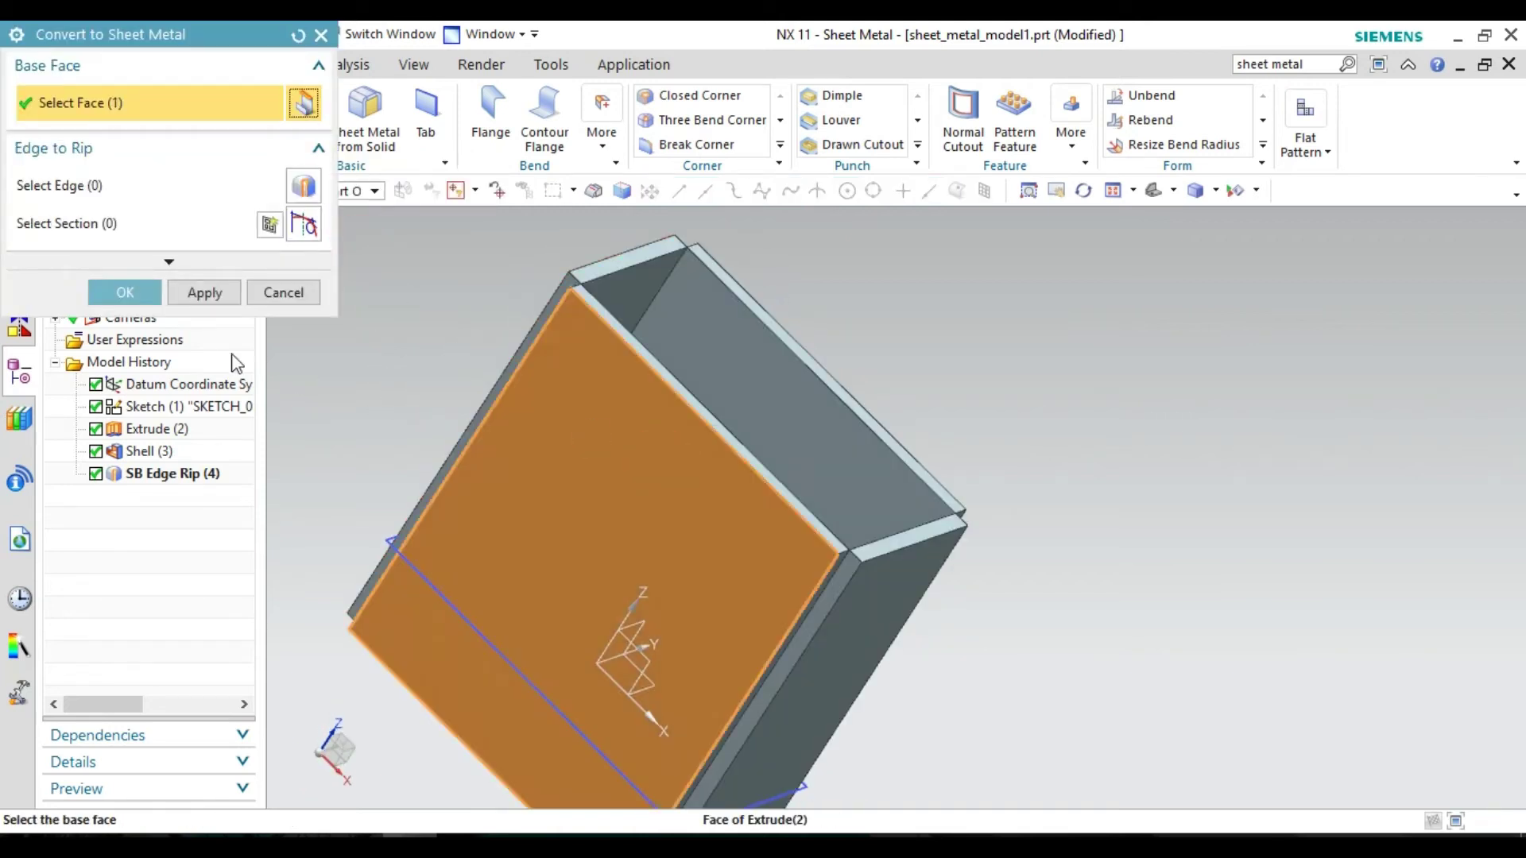
left_click(124, 293)
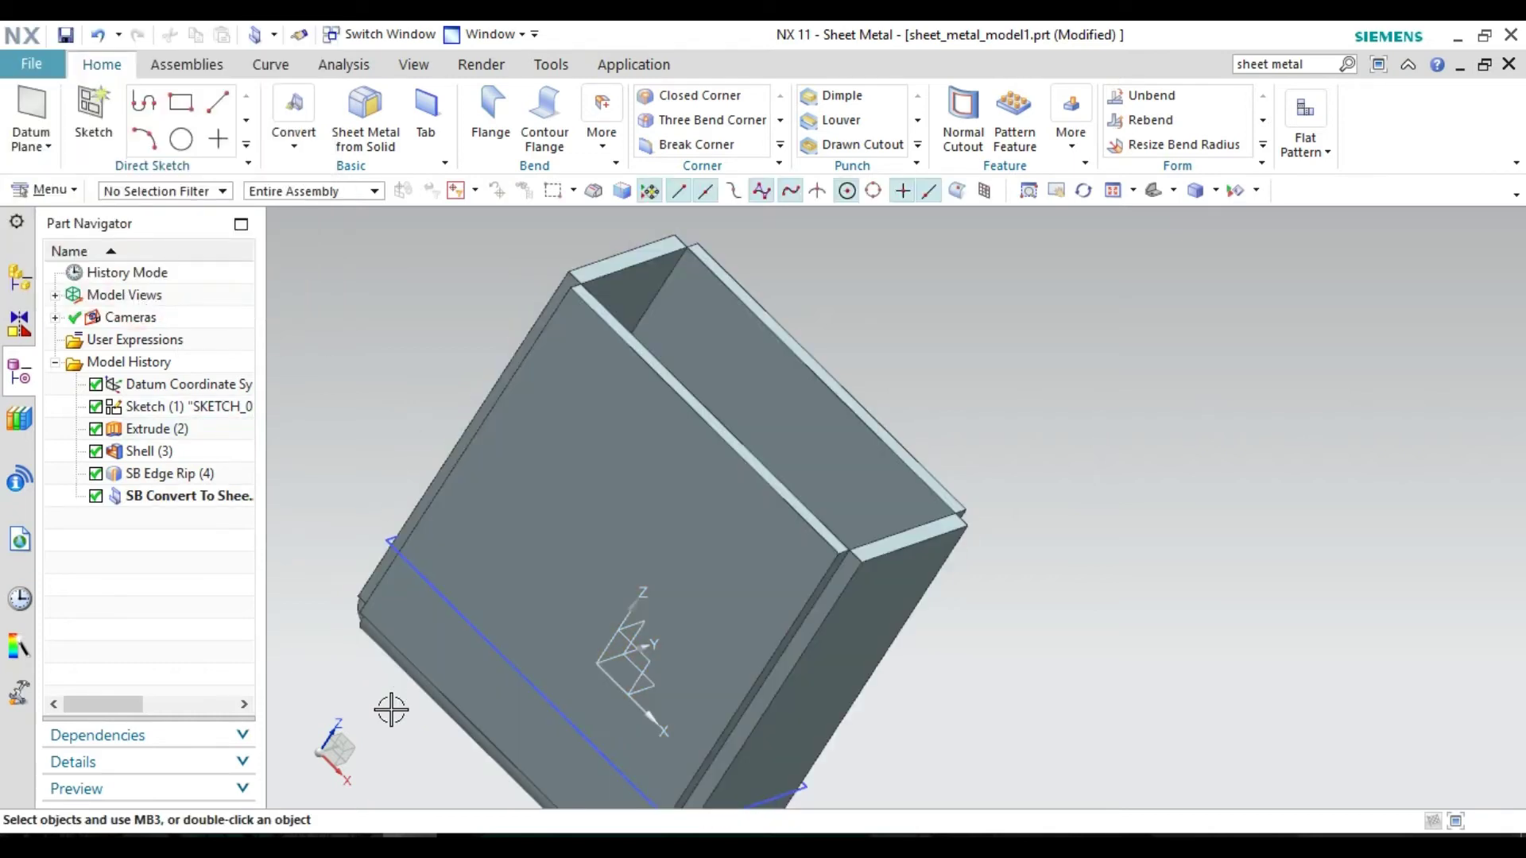
mouse_move(405, 673)
middle_mouse_down()
mouse_move(442, 562)
mouse_move(584, 534)
mouse_move(545, 559)
middle_mouse_up()
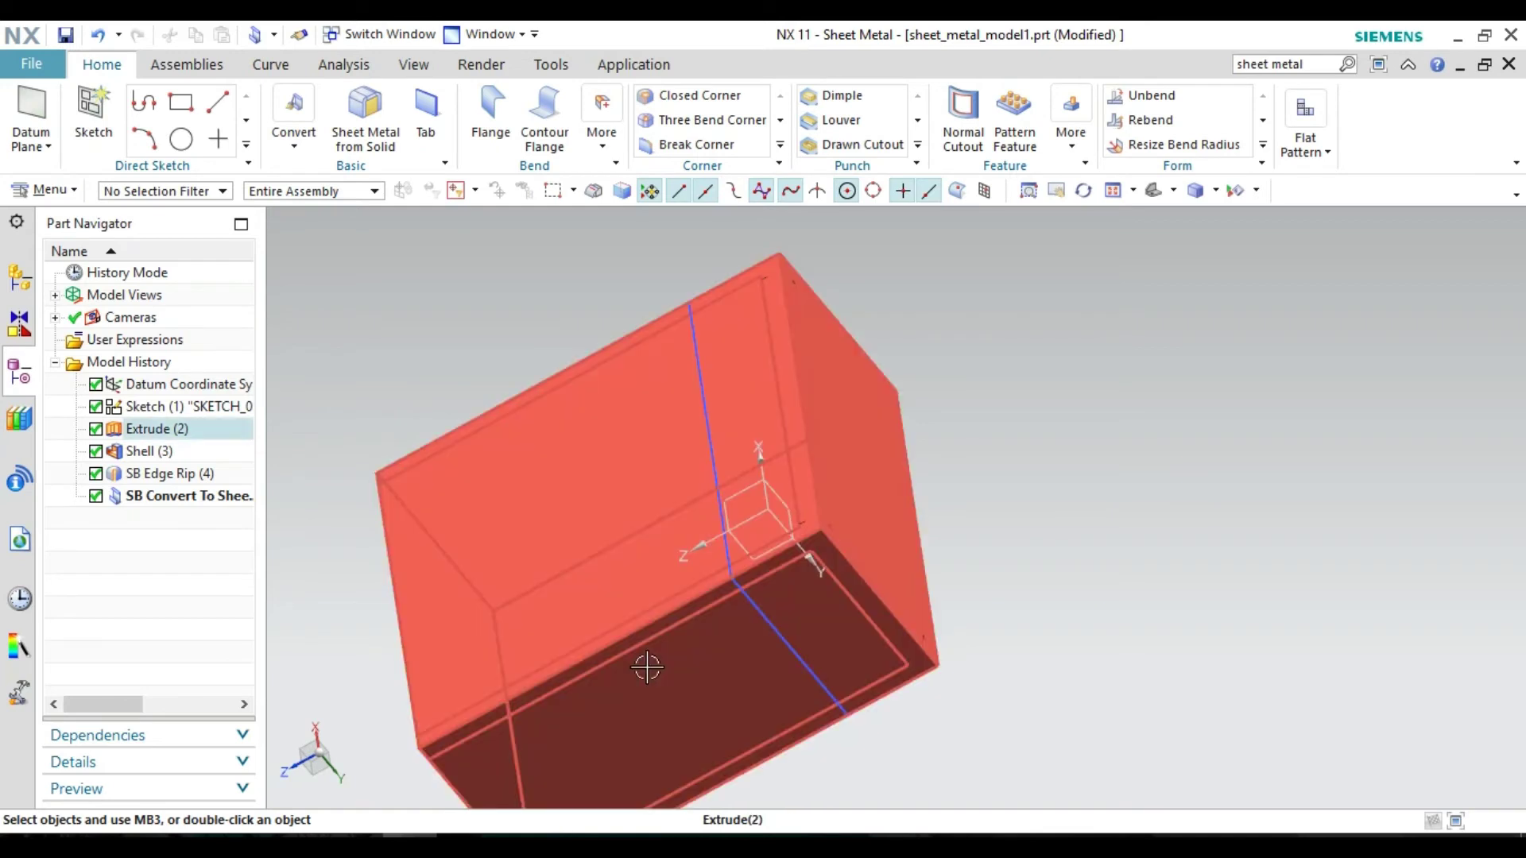
- Create a flat solid with the box's inner face kept stationary
left_click(1307, 155)
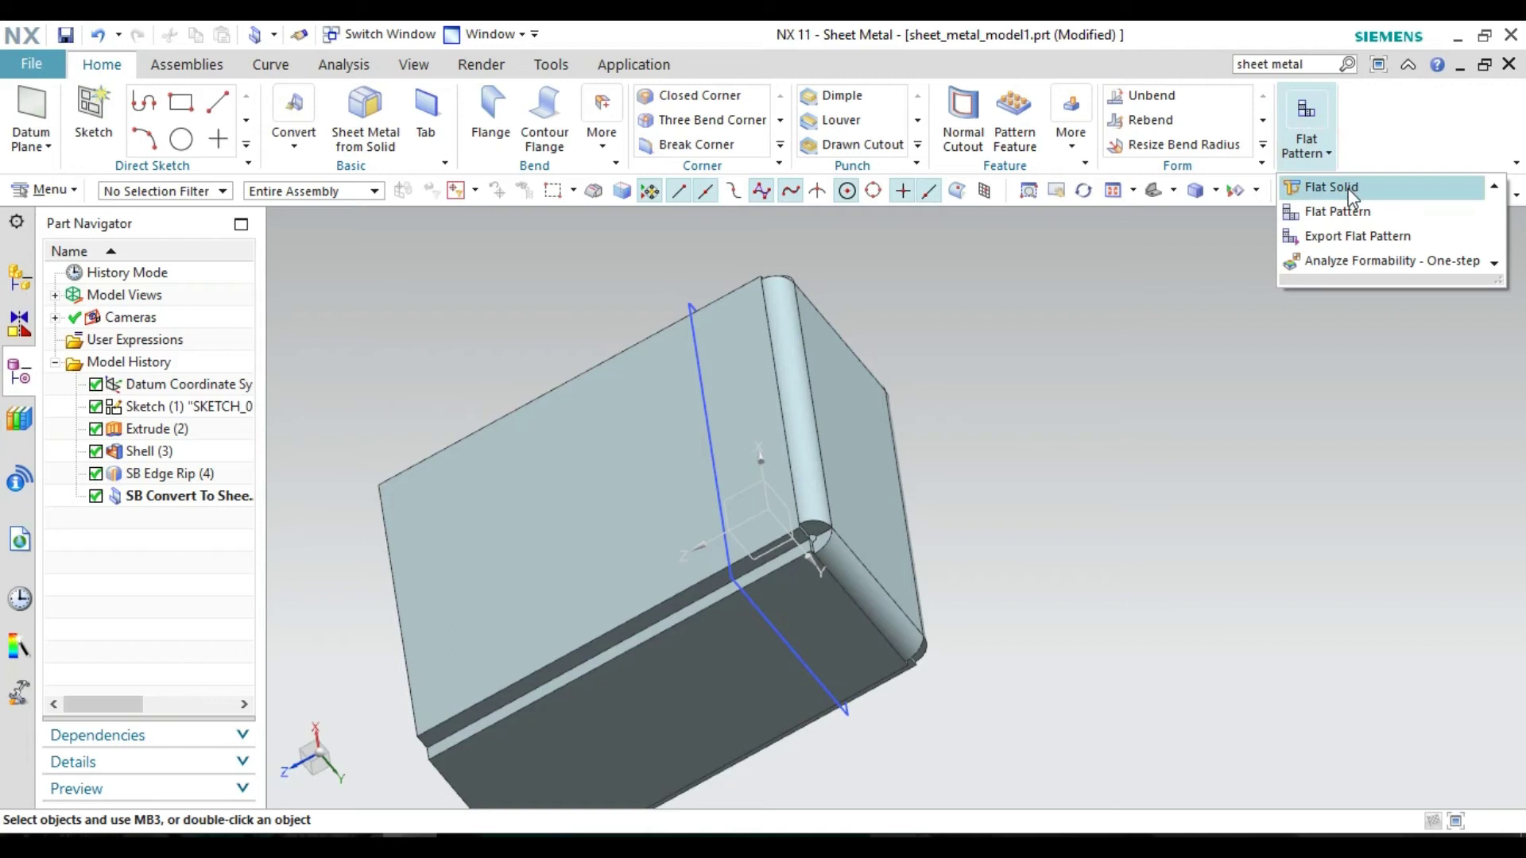
left_click(1344, 188)
mouse_move(377, 617)
middle_mouse_down()
mouse_move(521, 554)
mouse_move(671, 586)
mouse_move(680, 608)
middle_mouse_up()
left_click(680, 614)
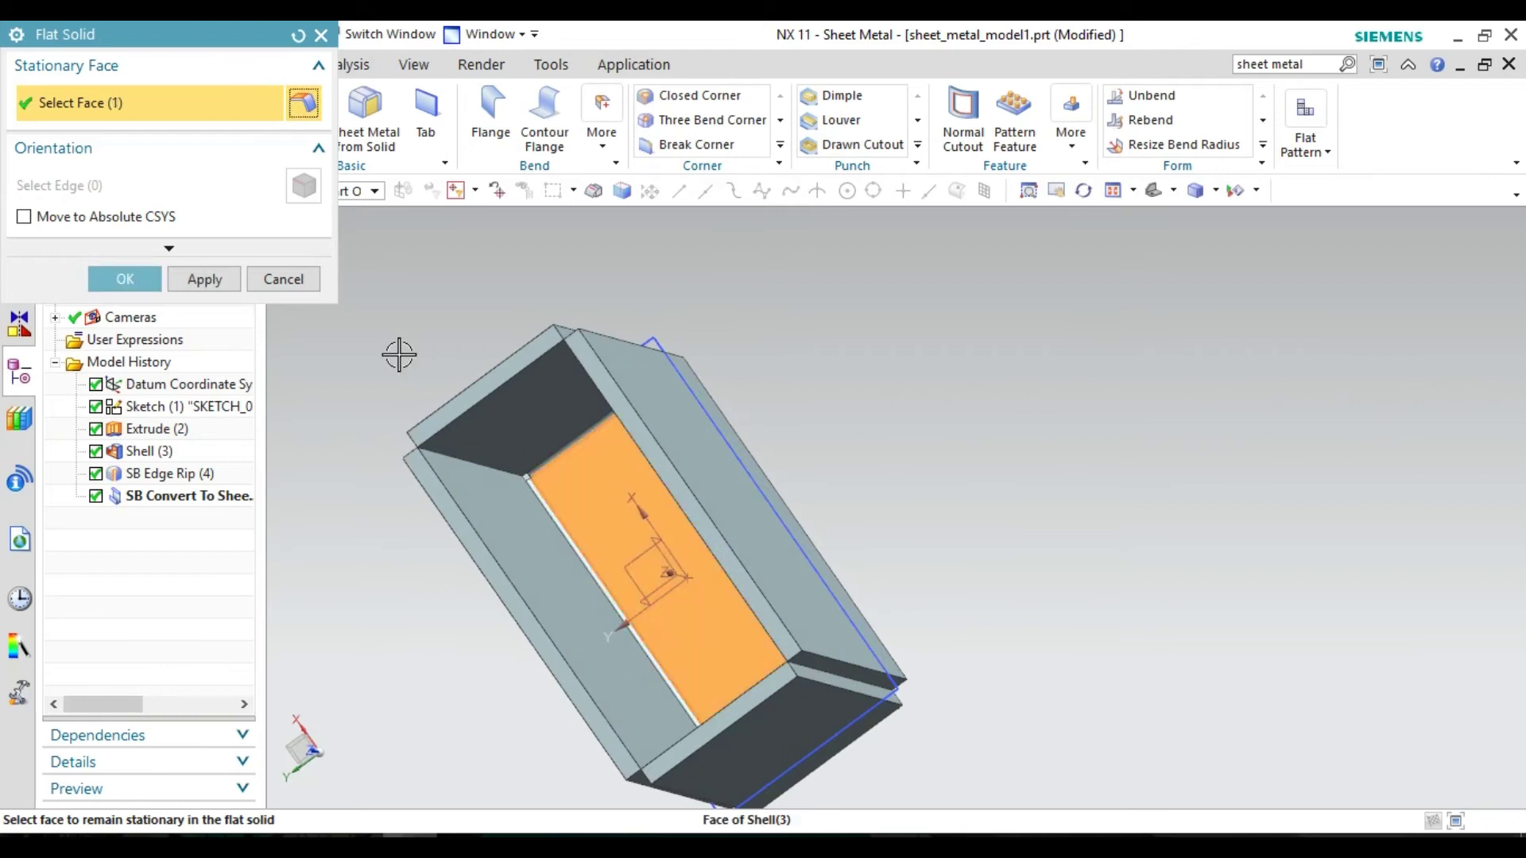
left_click(117, 279)
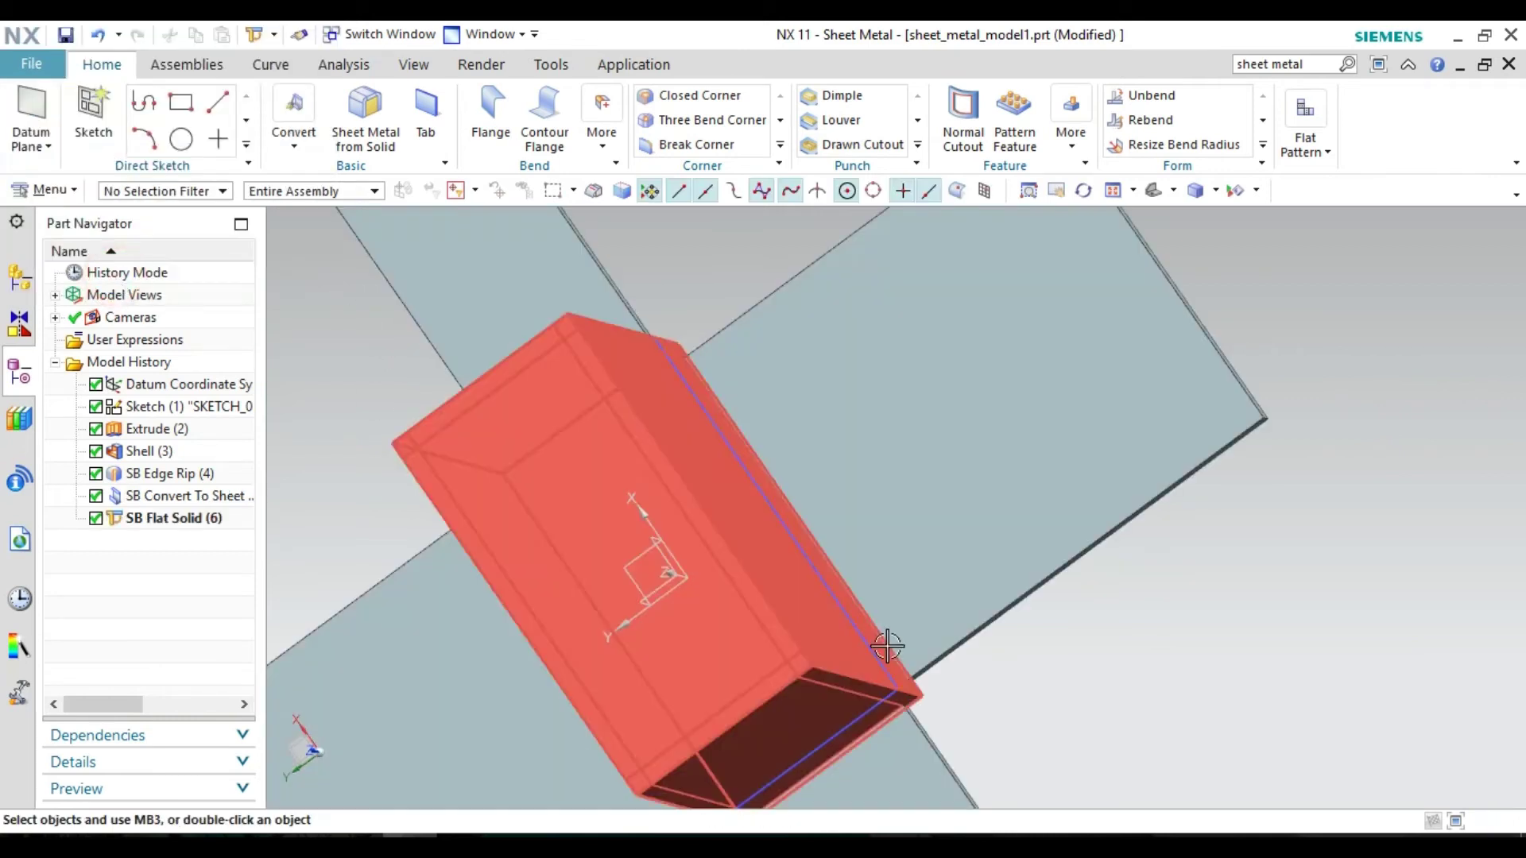
mouse_move(994, 657)
middle_mouse_down()
mouse_move(1008, 589)
mouse_move(964, 541)
mouse_move(783, 545)
mouse_move(811, 470)
mouse_move(872, 462)
mouse_move(991, 406)
mouse_move(981, 430)
mouse_move(937, 392)
mouse_move(954, 413)
mouse_move(1007, 344)
middle_mouse_up()
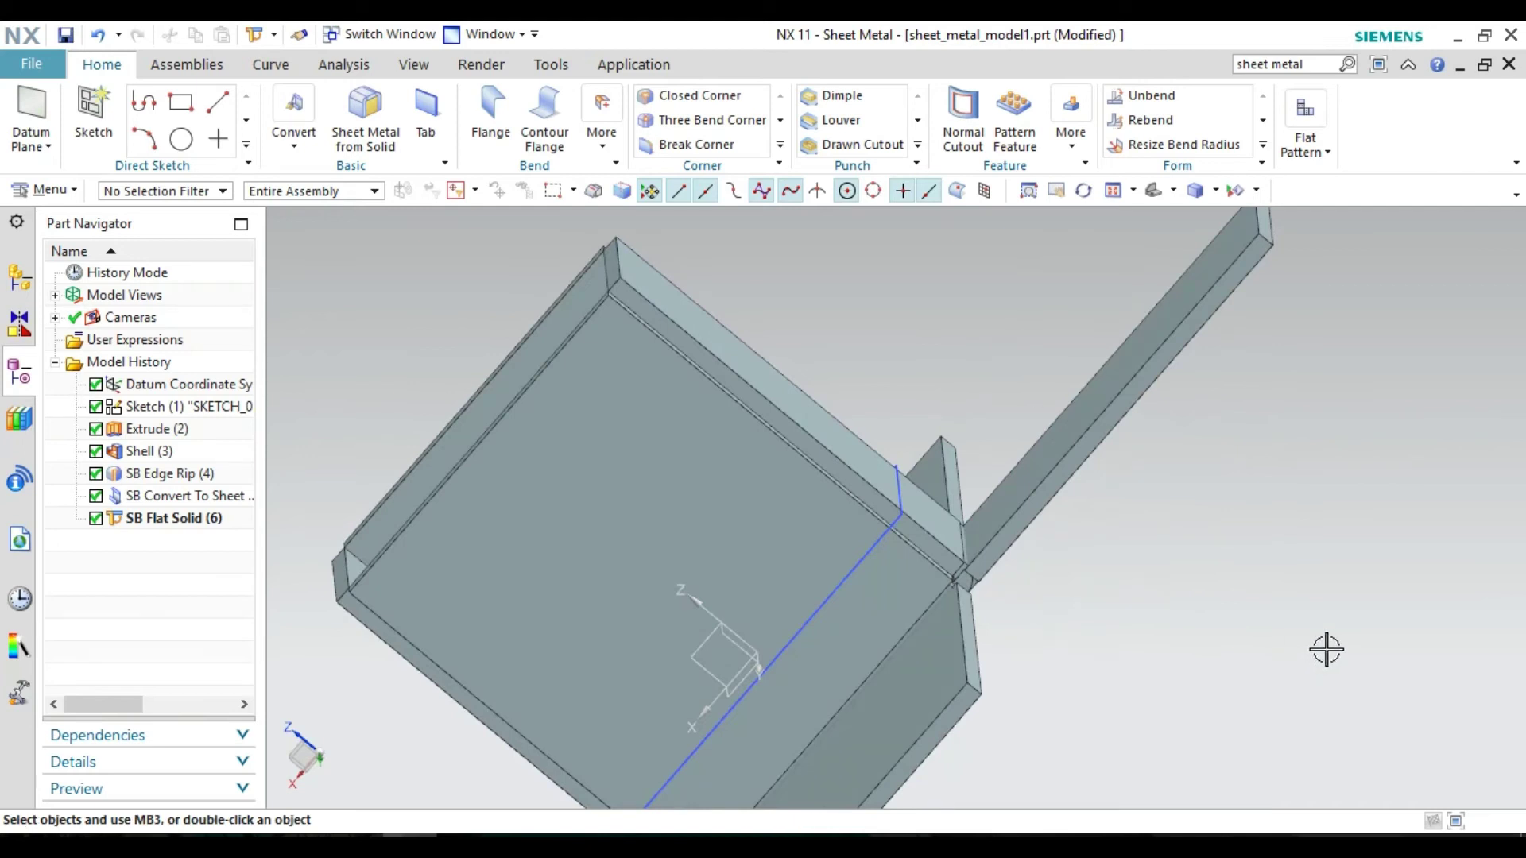
- Undo the flat solid so the history ends at Convert To Sheet Metal
key("ctrl+z")
middle_click_drag(1054, 487, 1161, 429)
left_click(1316, 139)
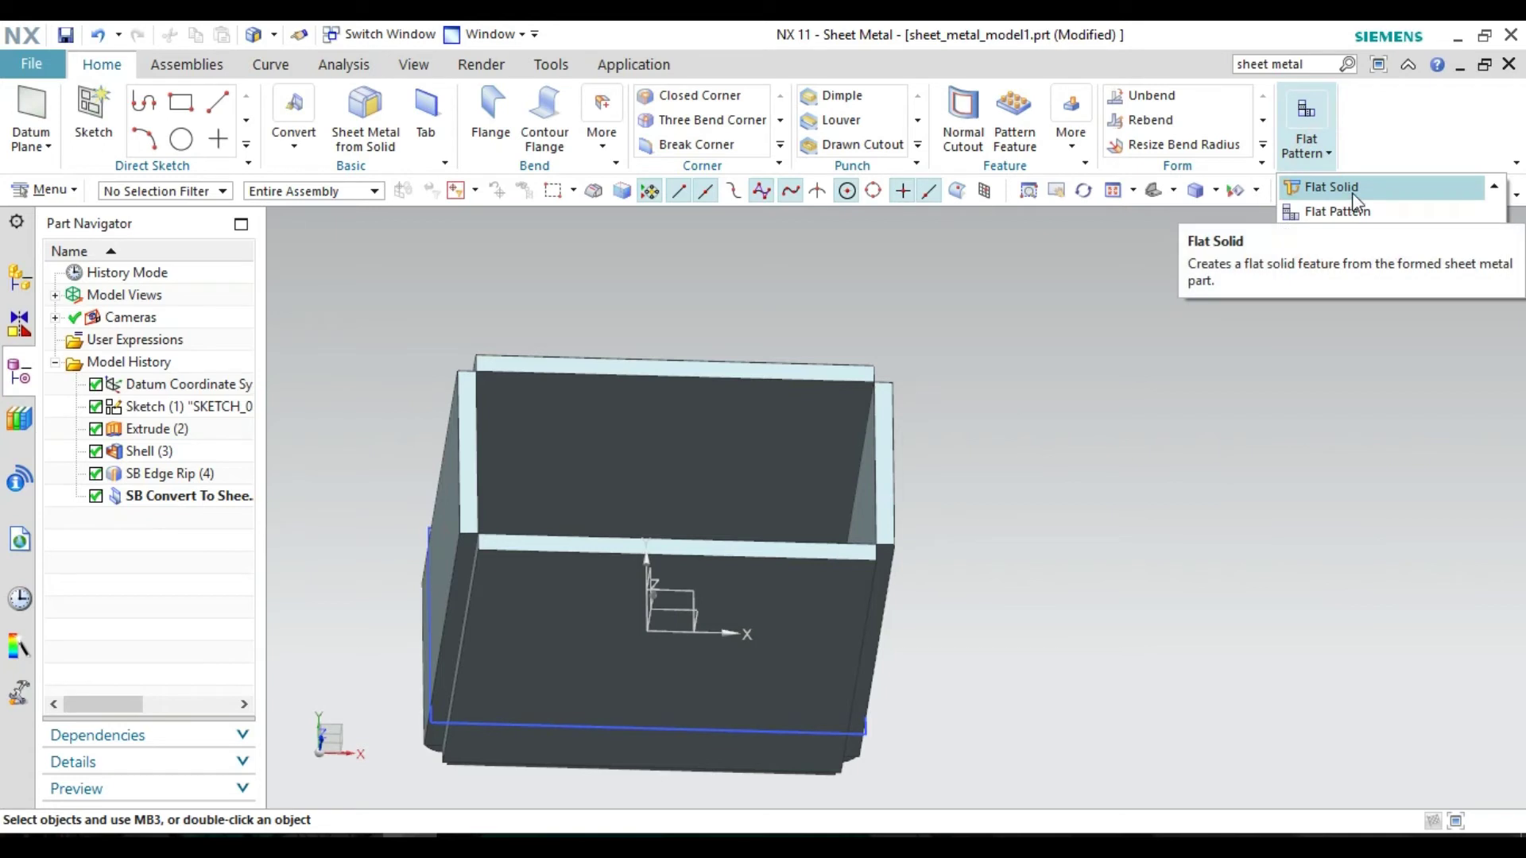
- Create a flat pattern with the back wall as upward face, then undo it
left_click(1341, 211)
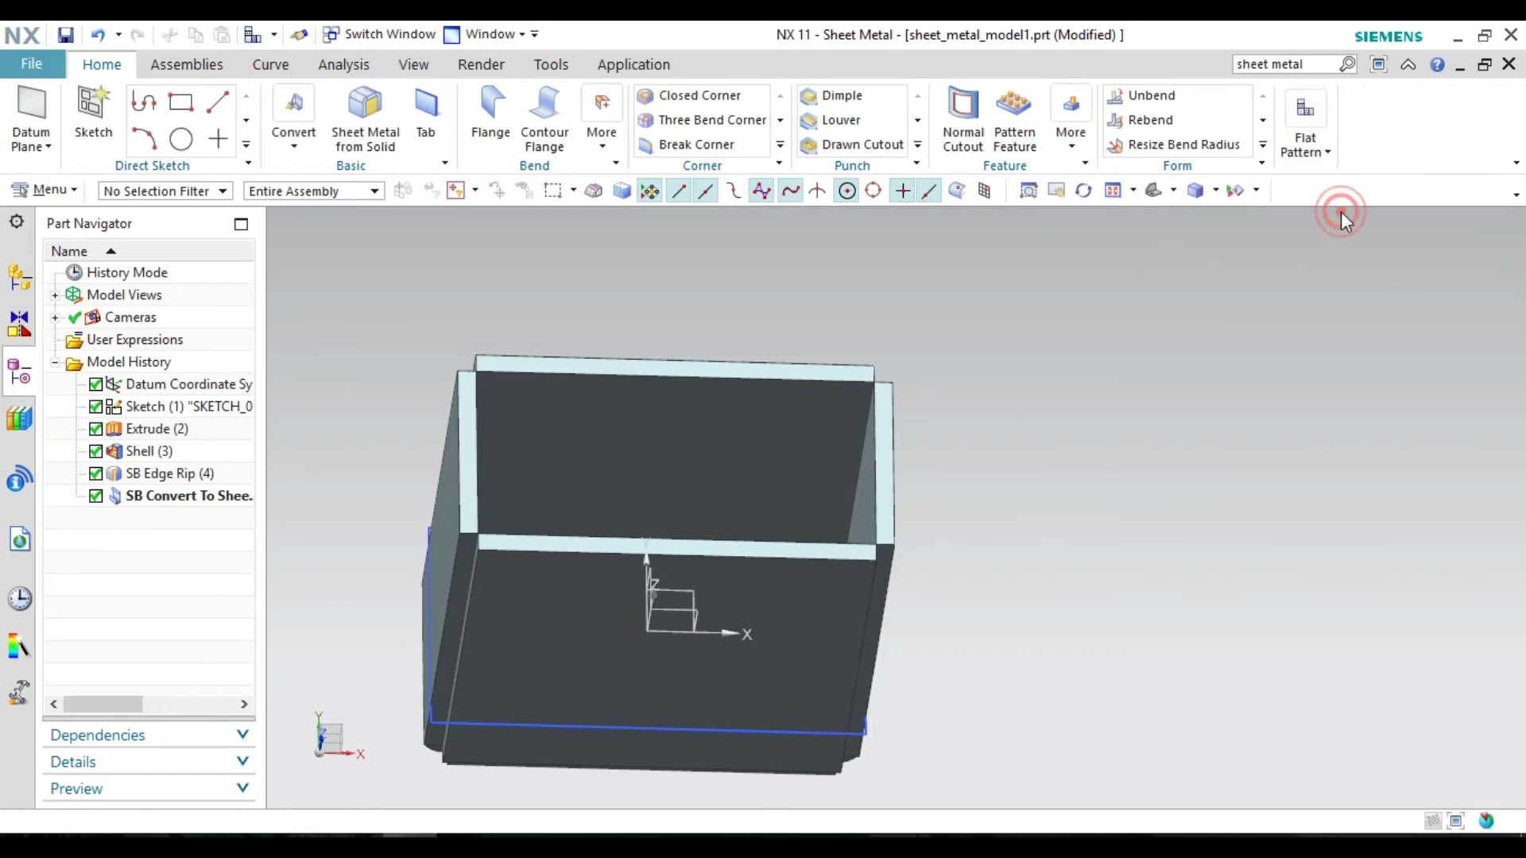
left_click(725, 476)
left_click(110, 285)
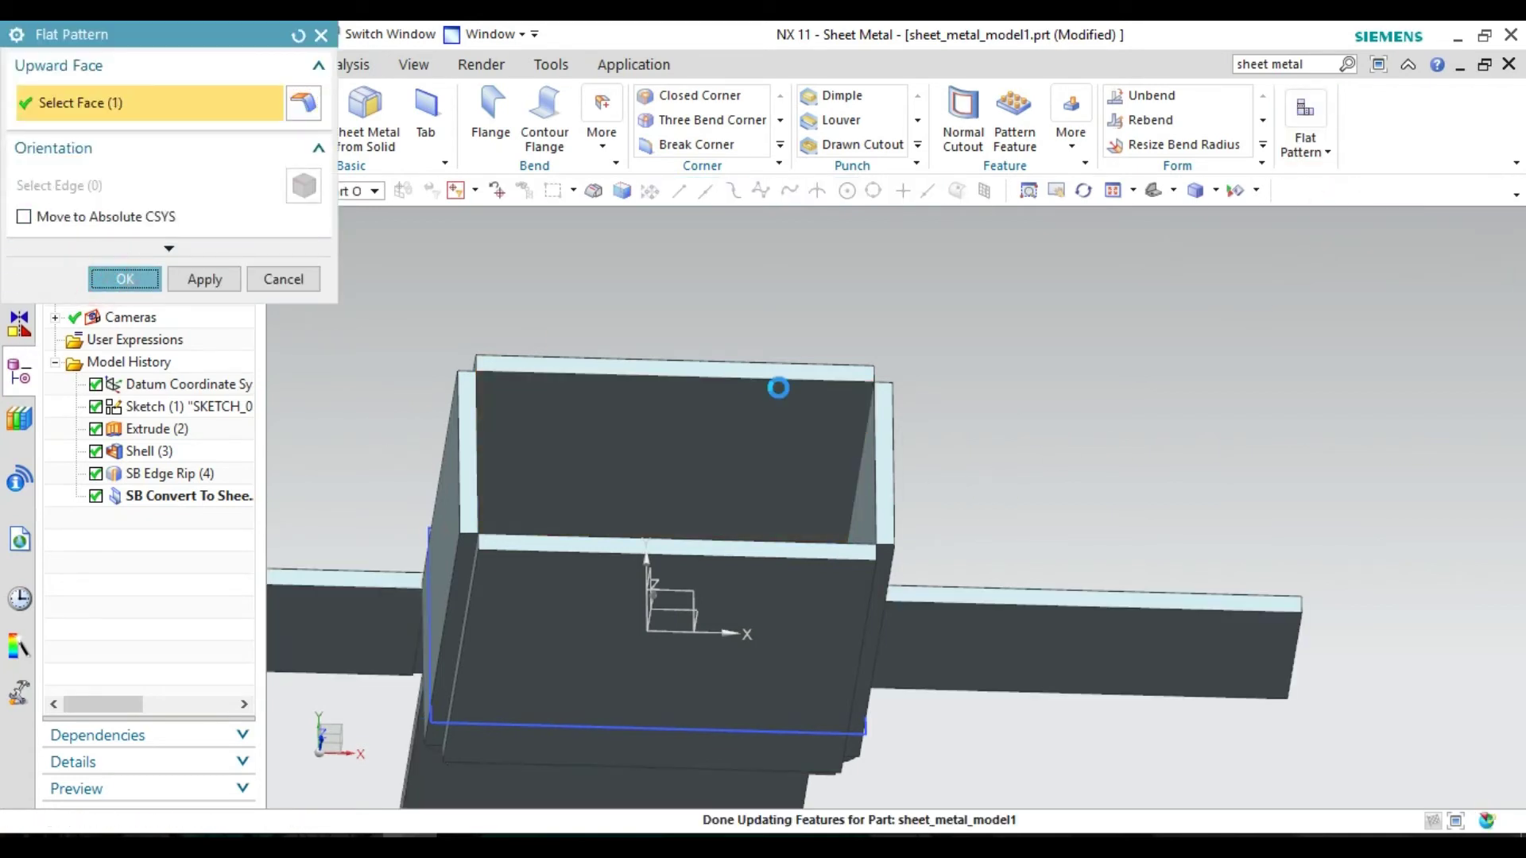
middle_click_drag(991, 504, 916, 532)
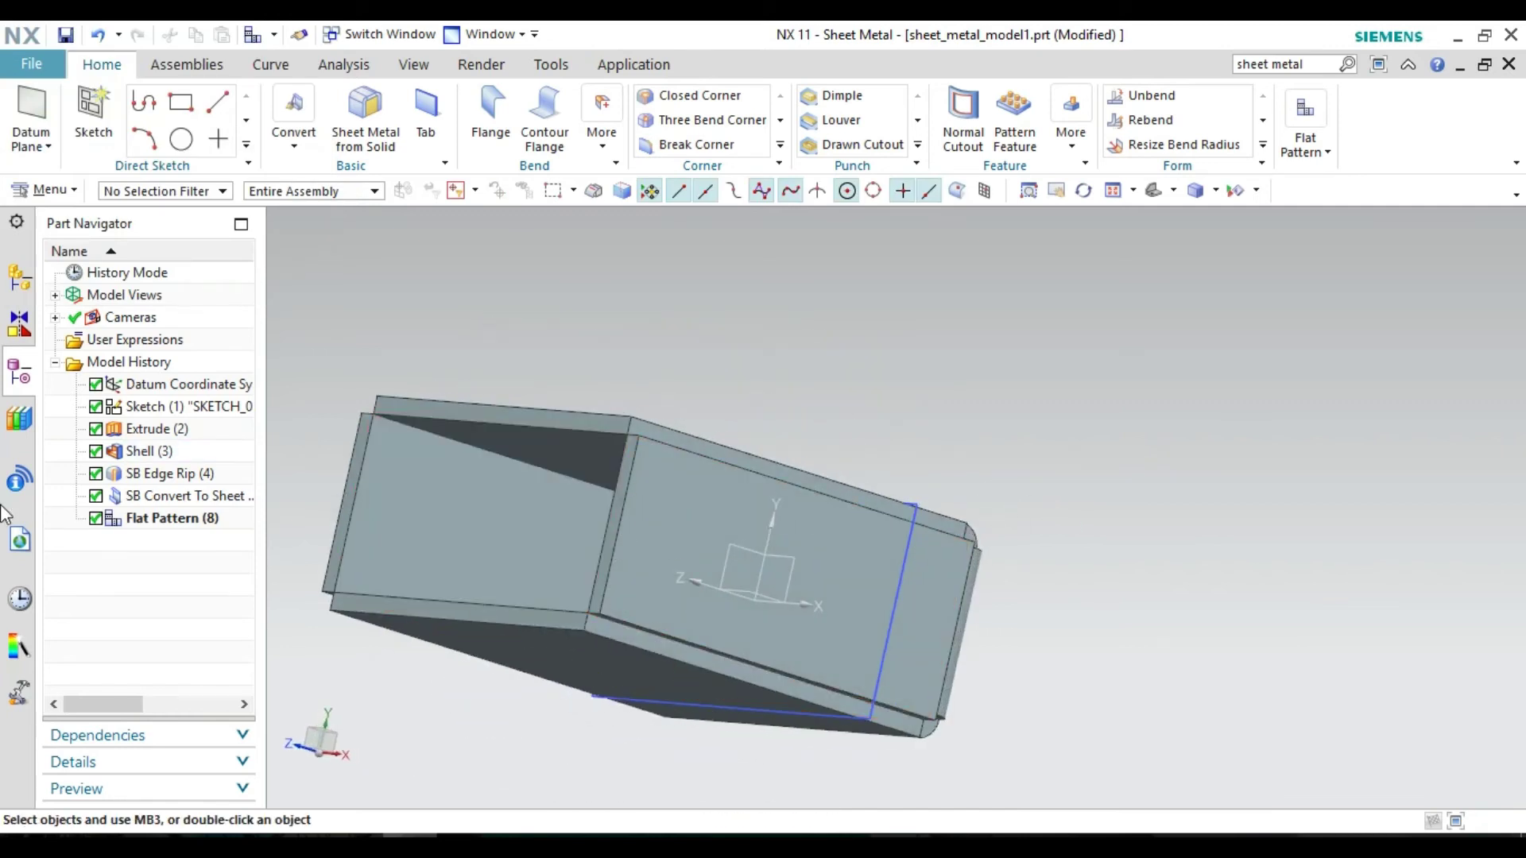
left_click(188, 527)
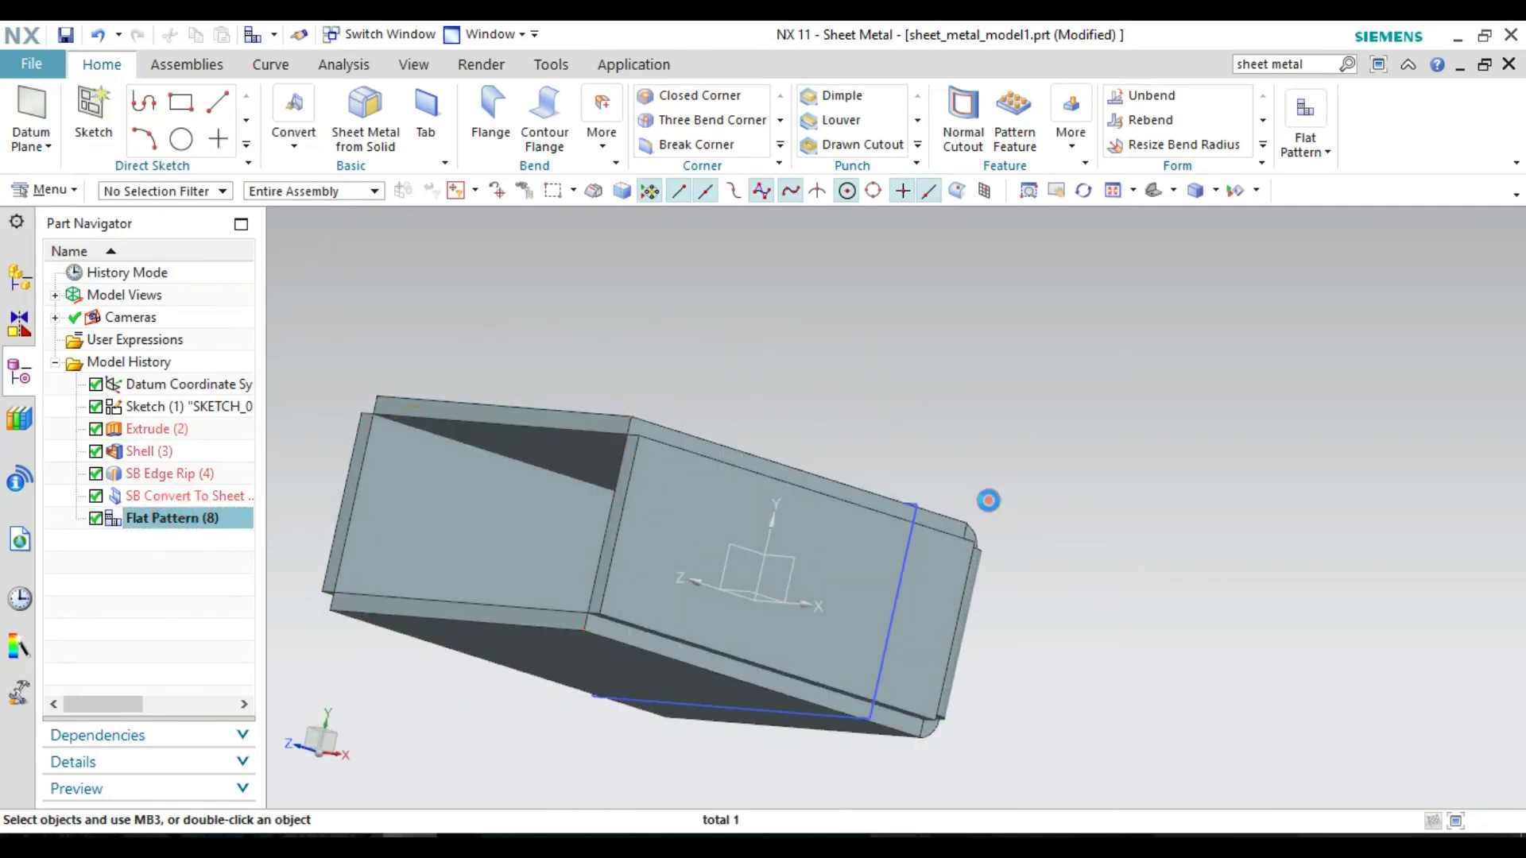
key("ctrl+z")
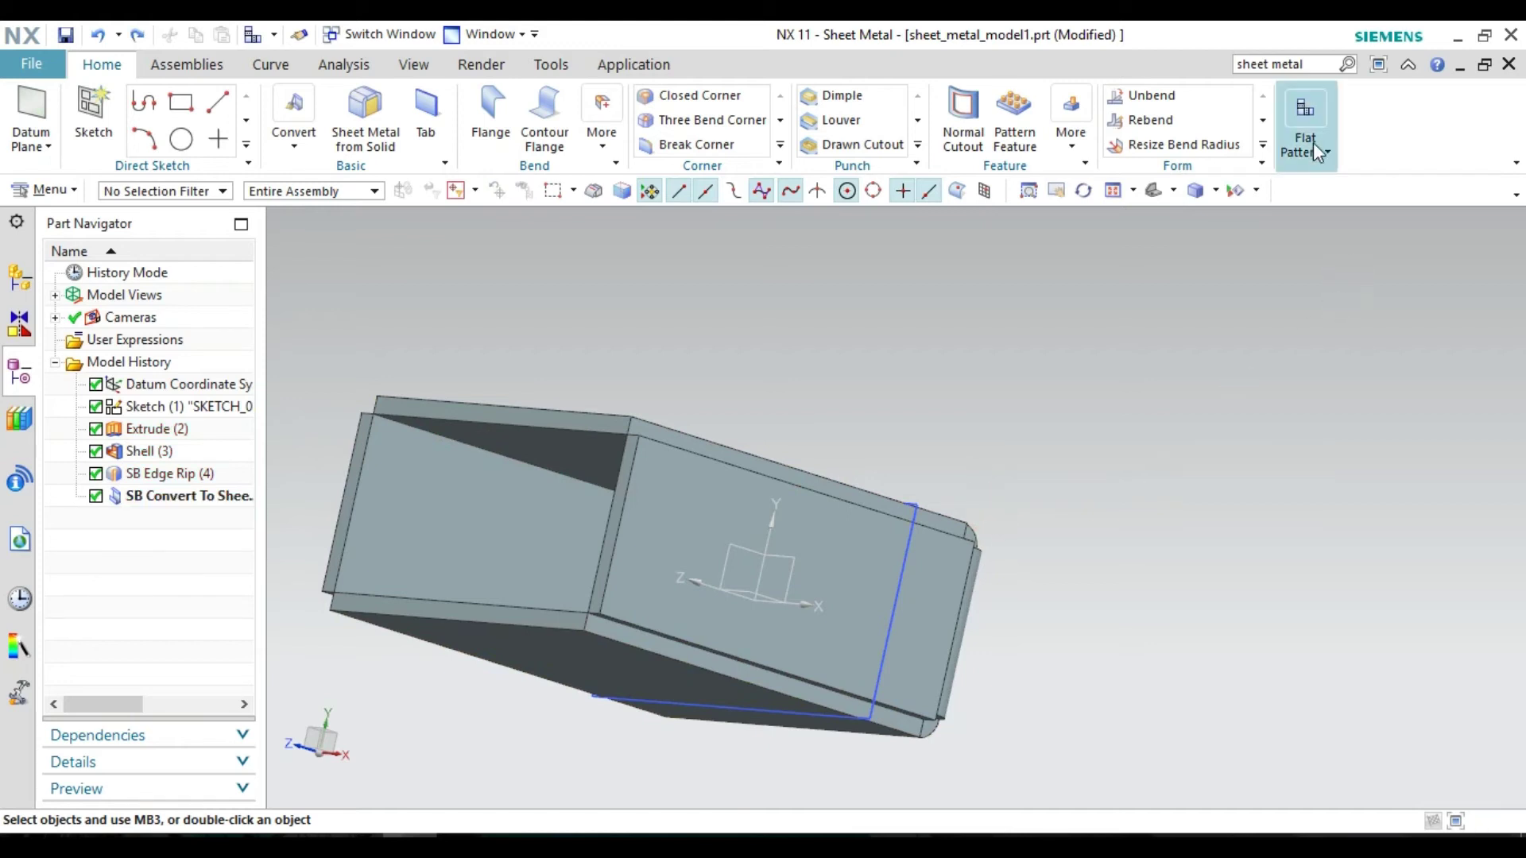
left_click(1304, 139)
left_click(1335, 188)
middle_click_drag(808, 426, 759, 494)
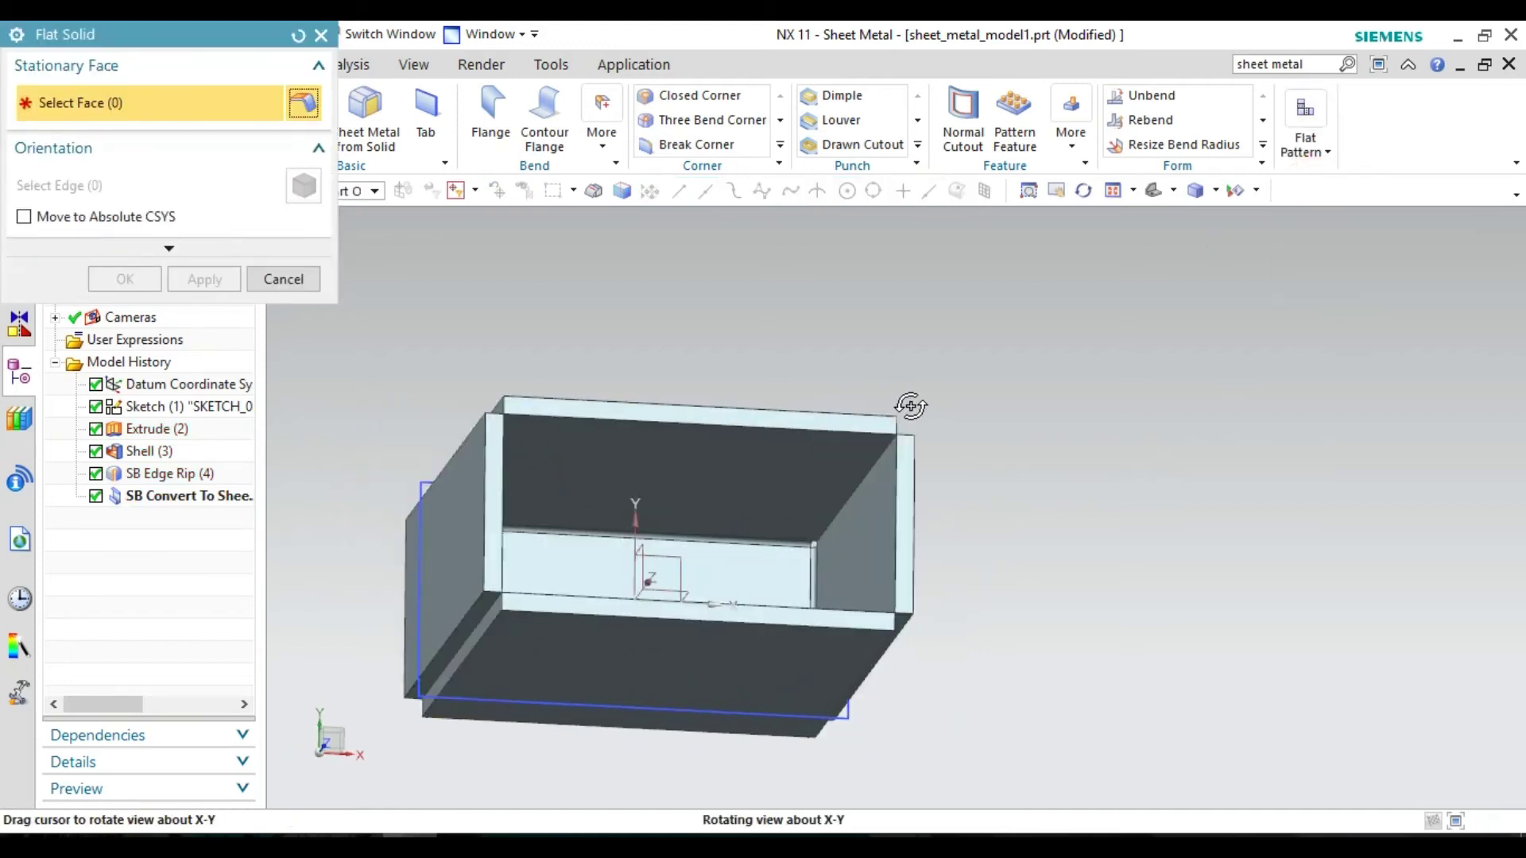
left_click(742, 563)
left_click(124, 279)
scroll(660, 669, "up", 2)
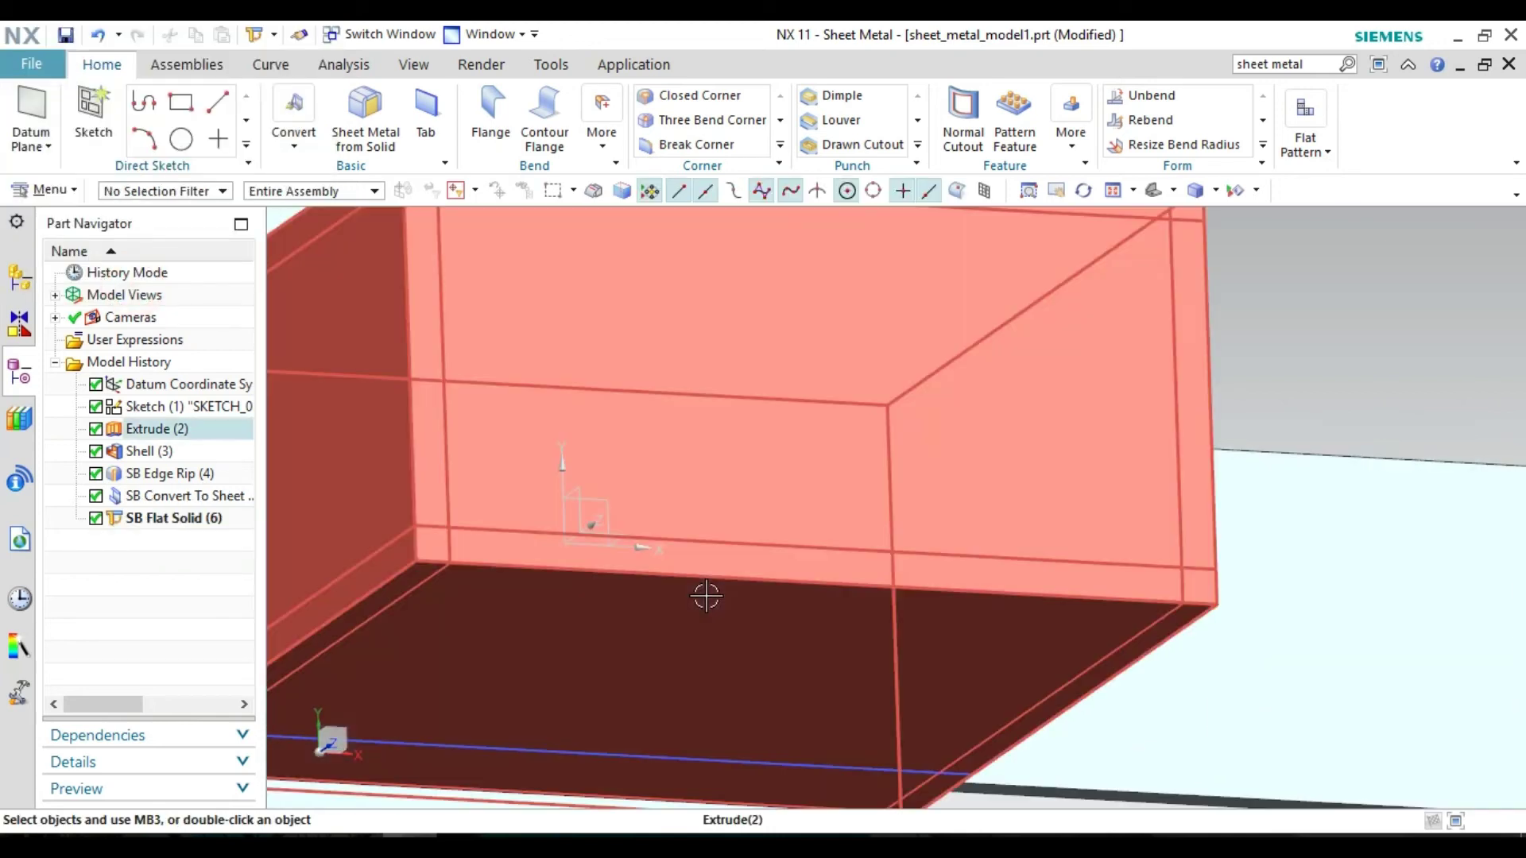
scroll(705, 596, "down", 6)
mouse_move(775, 671)
middle_mouse_down()
mouse_move(756, 597)
mouse_move(776, 616)
middle_mouse_up()
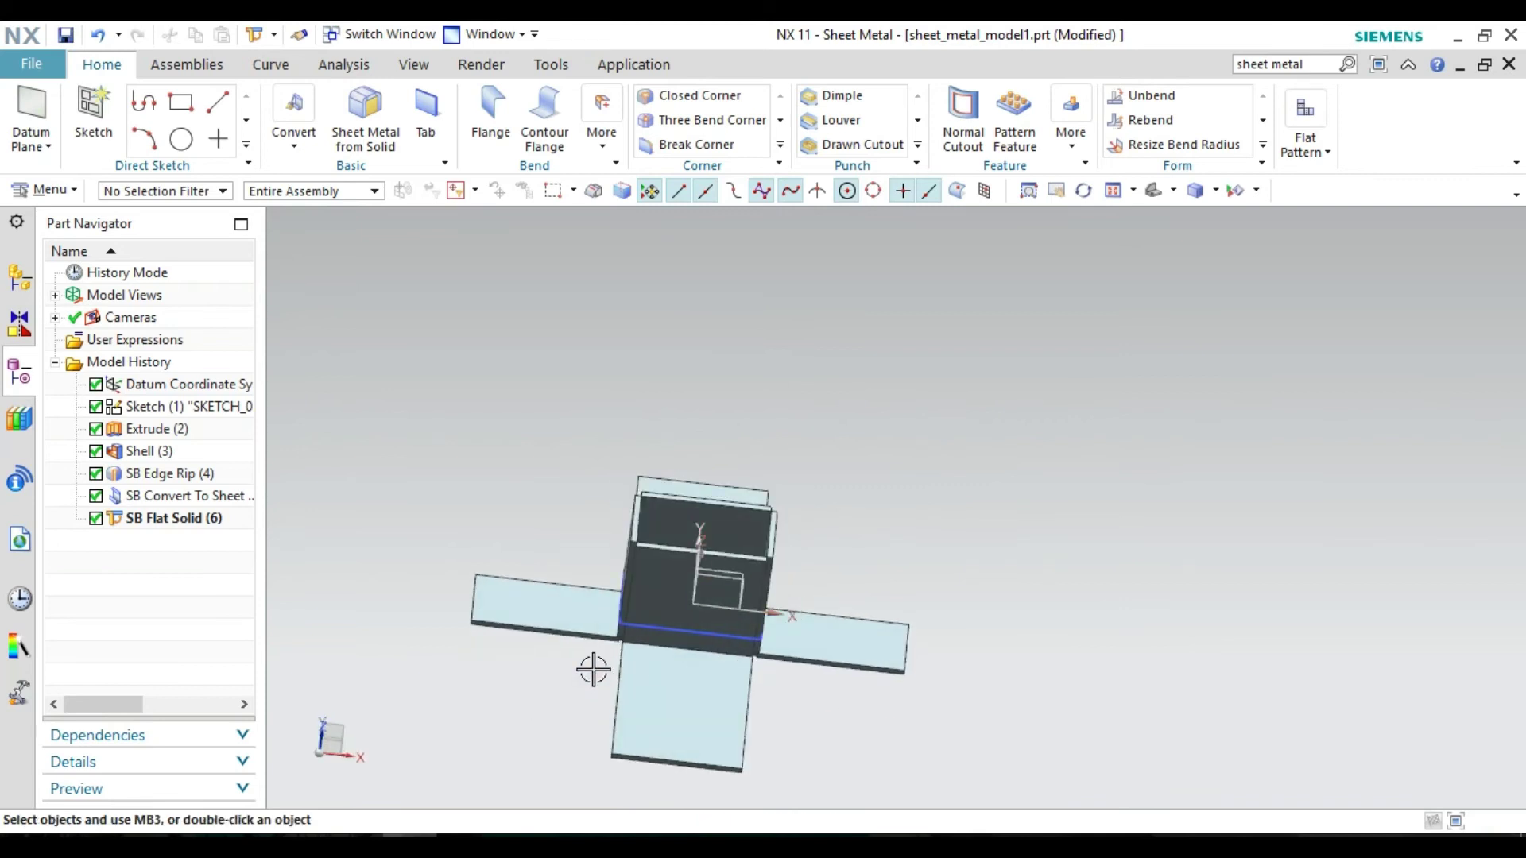
mouse_move(550, 704)
middle_mouse_down()
mouse_move(593, 580)
mouse_move(579, 555)
mouse_move(537, 654)
mouse_move(504, 671)
middle_mouse_up()
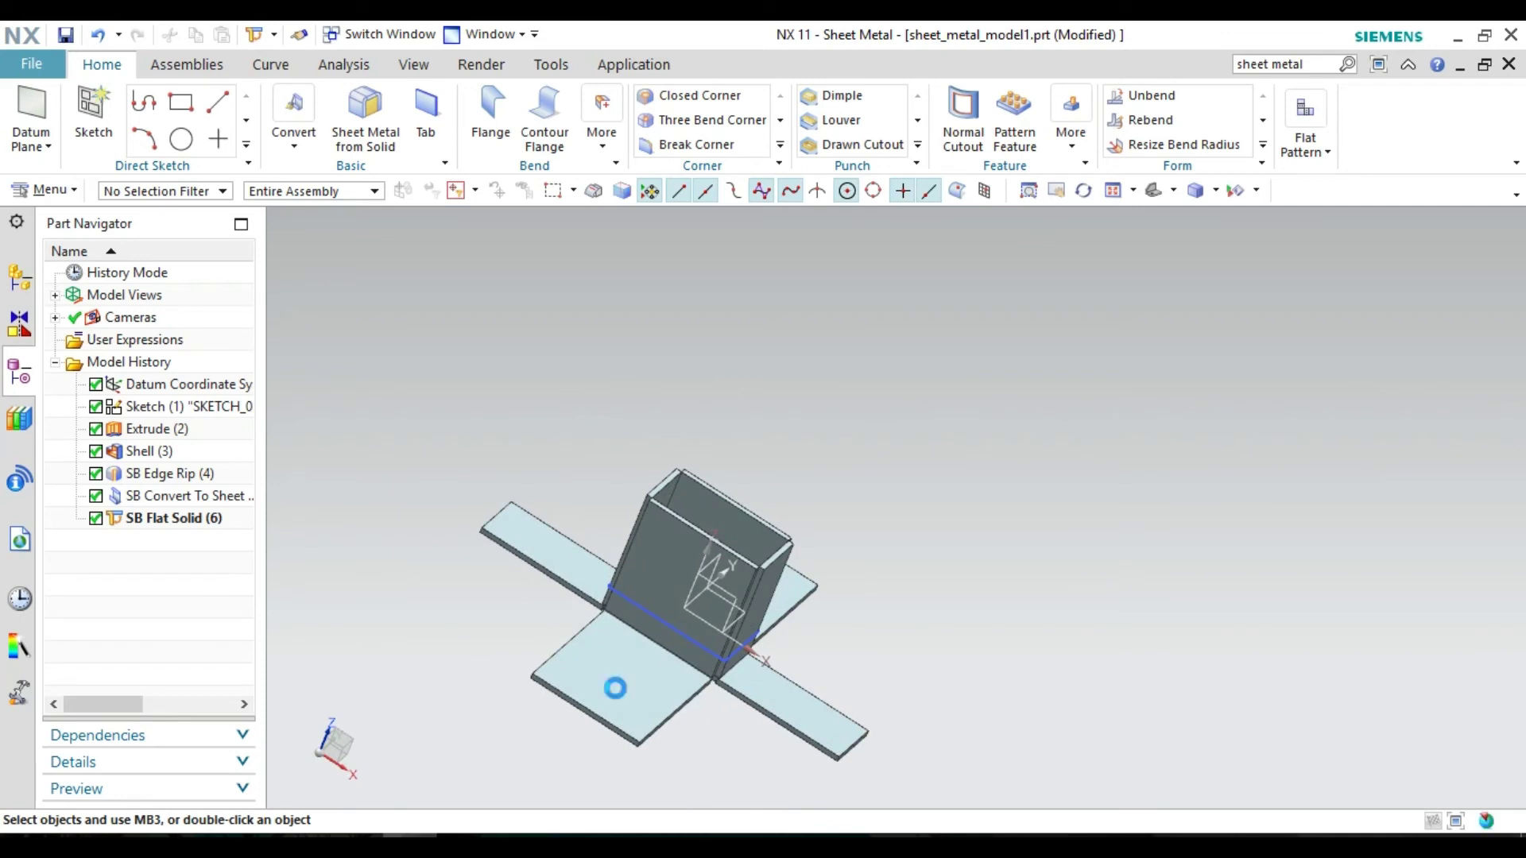
scroll(852, 633, "up", 2)
scroll(791, 620, "down", 3)
scroll(887, 516, "down", 2)
mouse_move(887, 517)
middle_mouse_down()
mouse_move(869, 525)
mouse_move(891, 390)
middle_mouse_up()
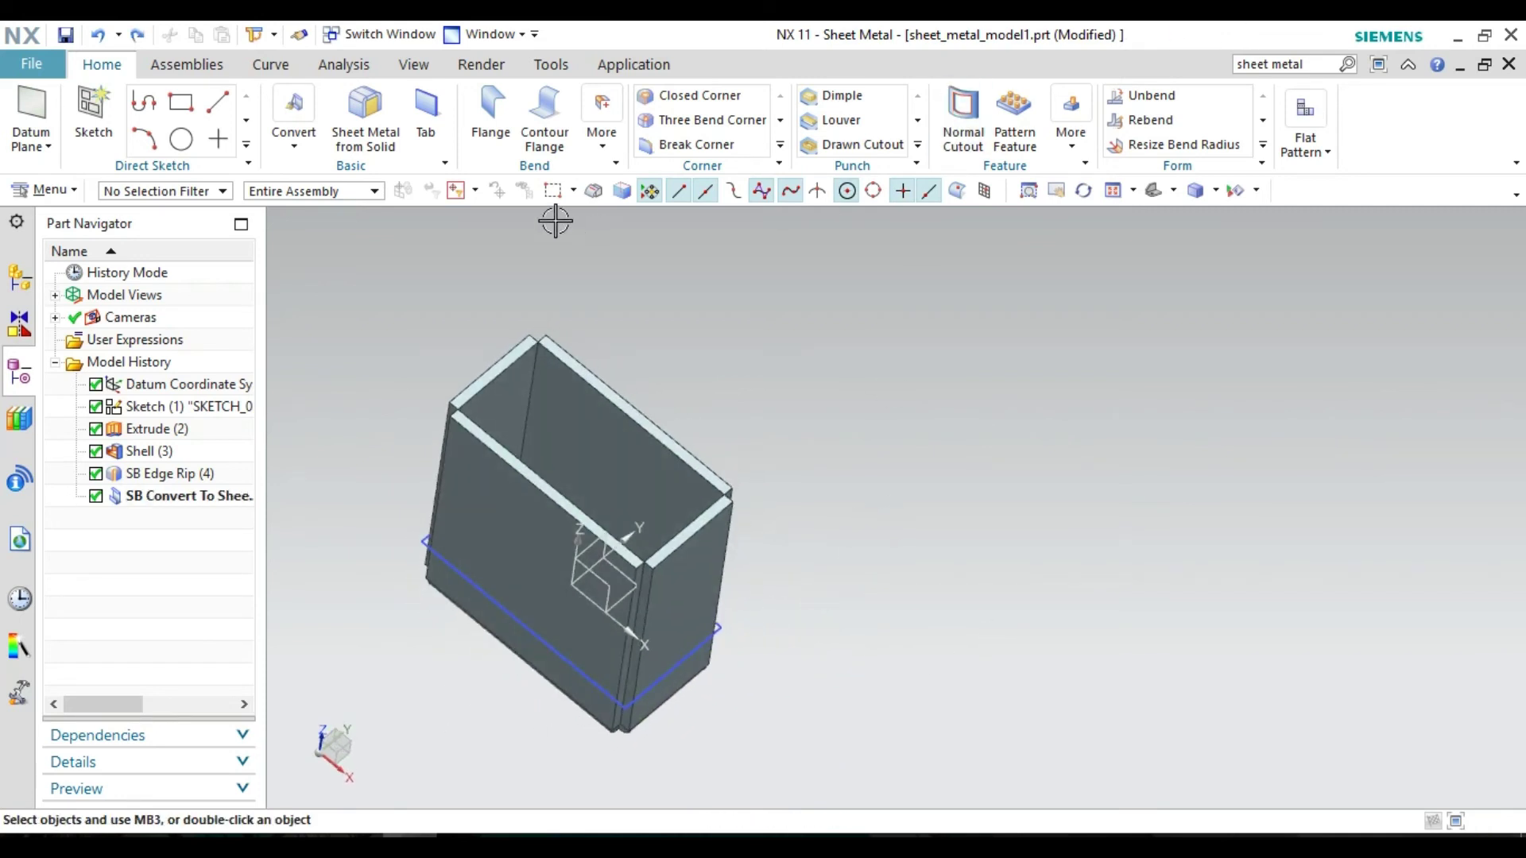
- Add an S-type hem flange on the top edge with radii 6/3 mm and lengths 20/40 mm
left_click(603, 145)
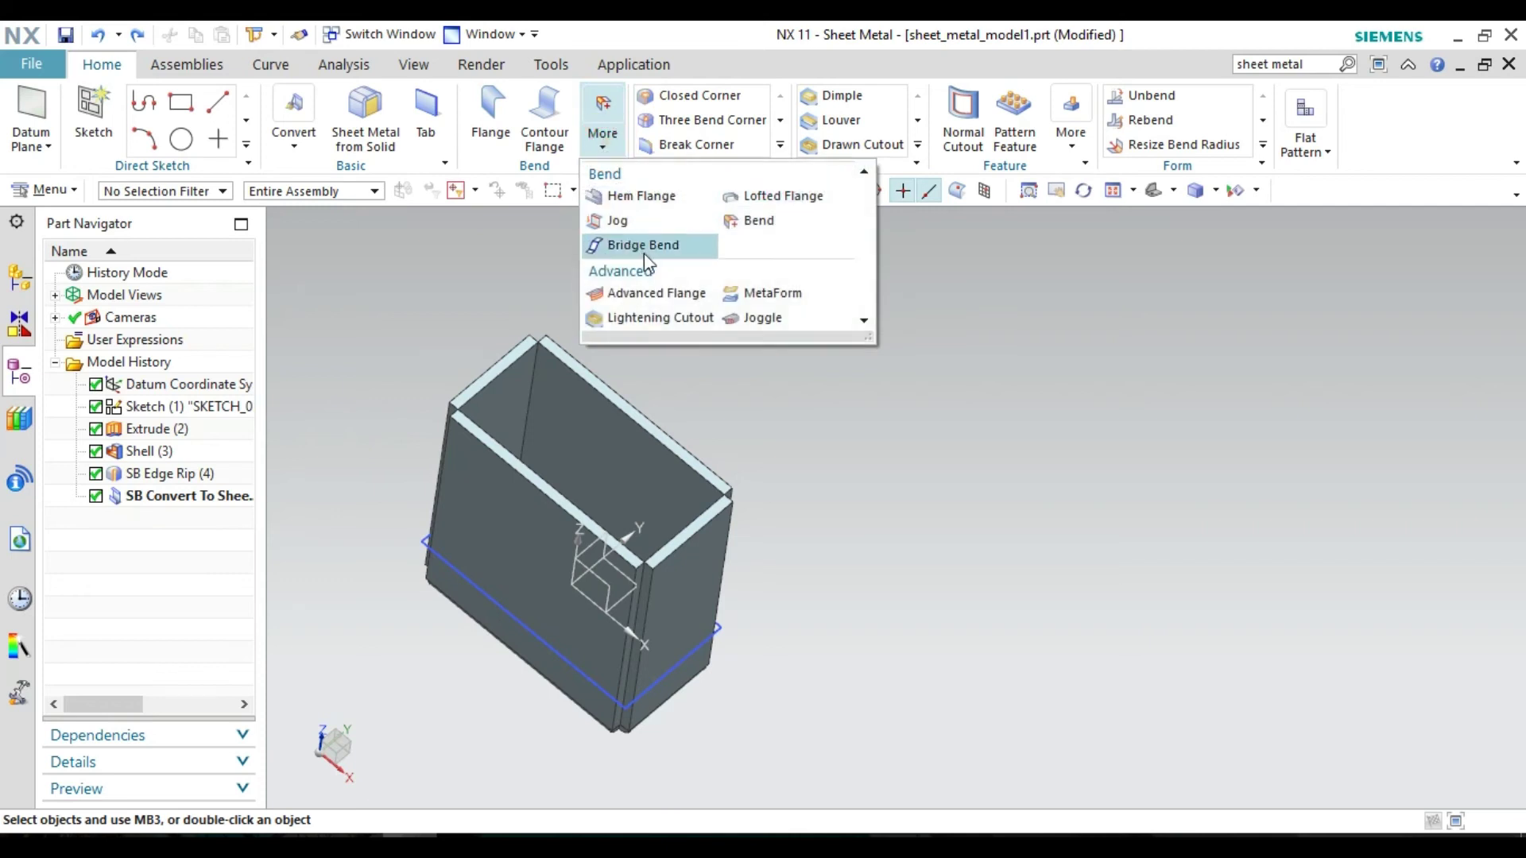
left_click(640, 195)
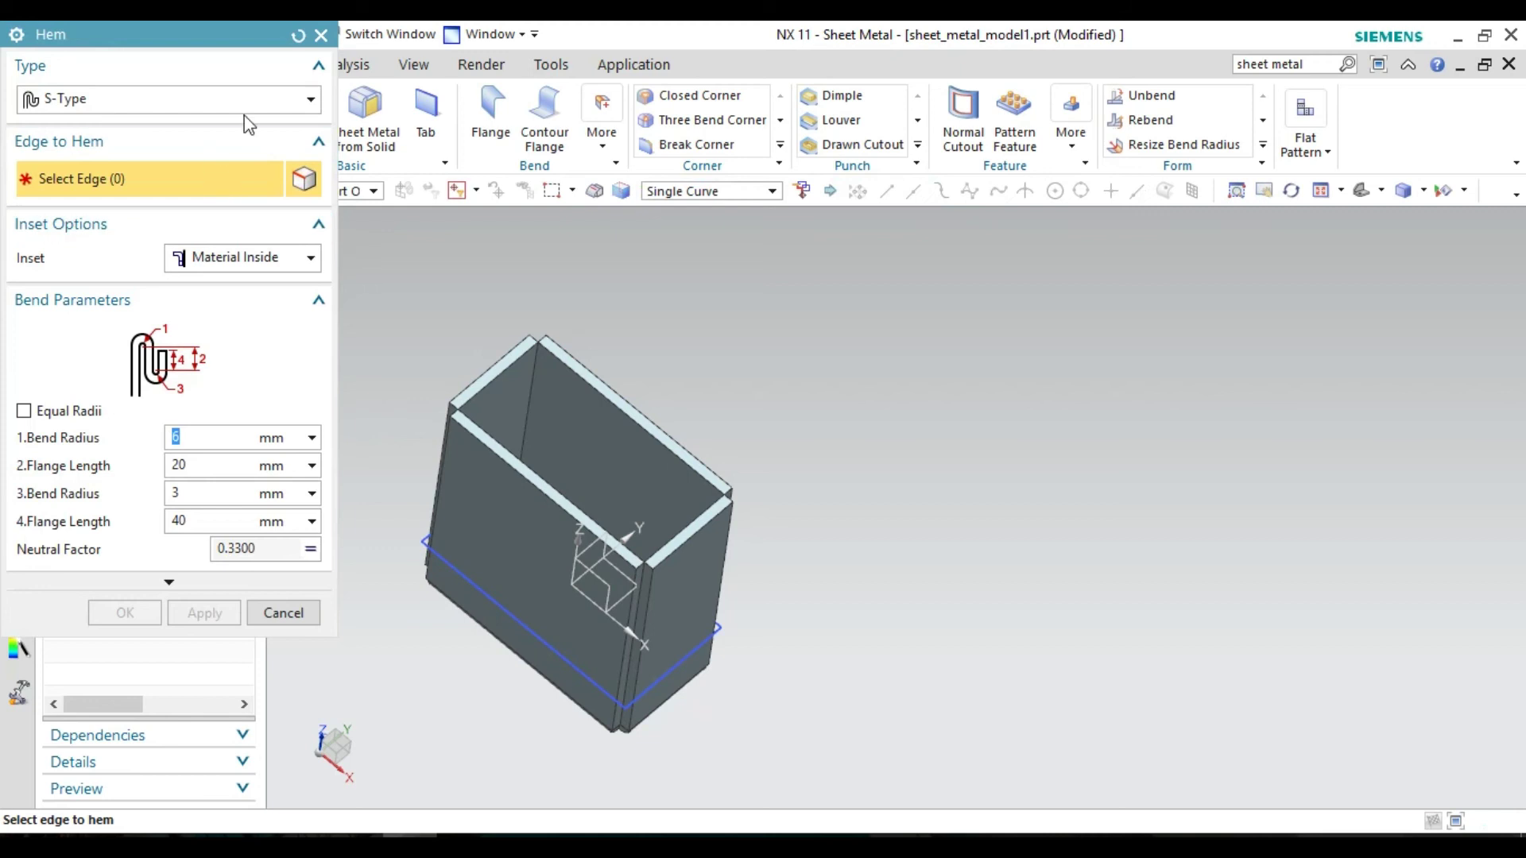
left_click(273, 97)
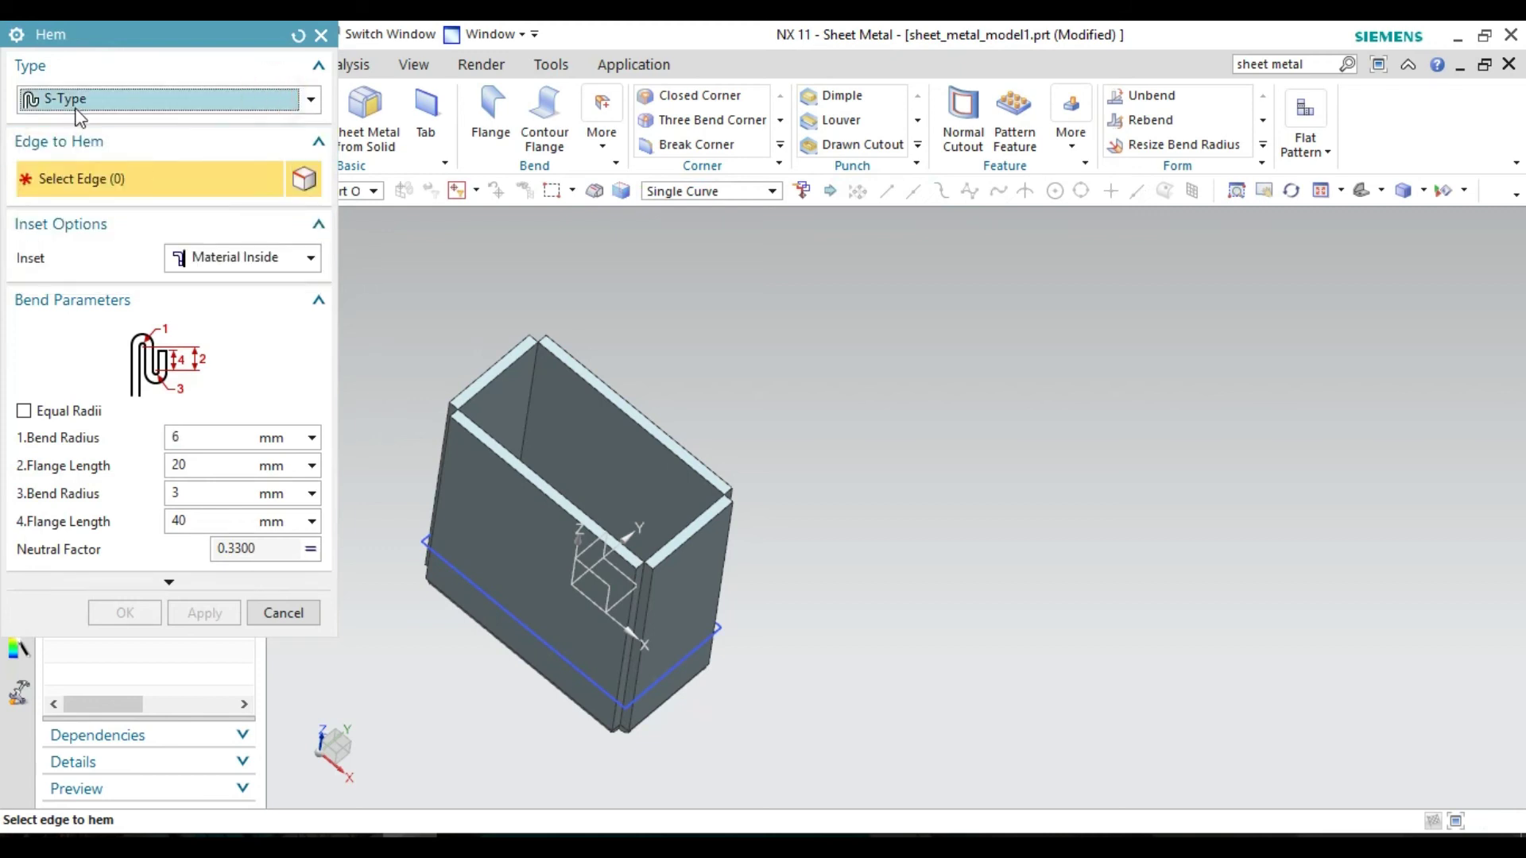
middle_click_drag(588, 477, 549, 454)
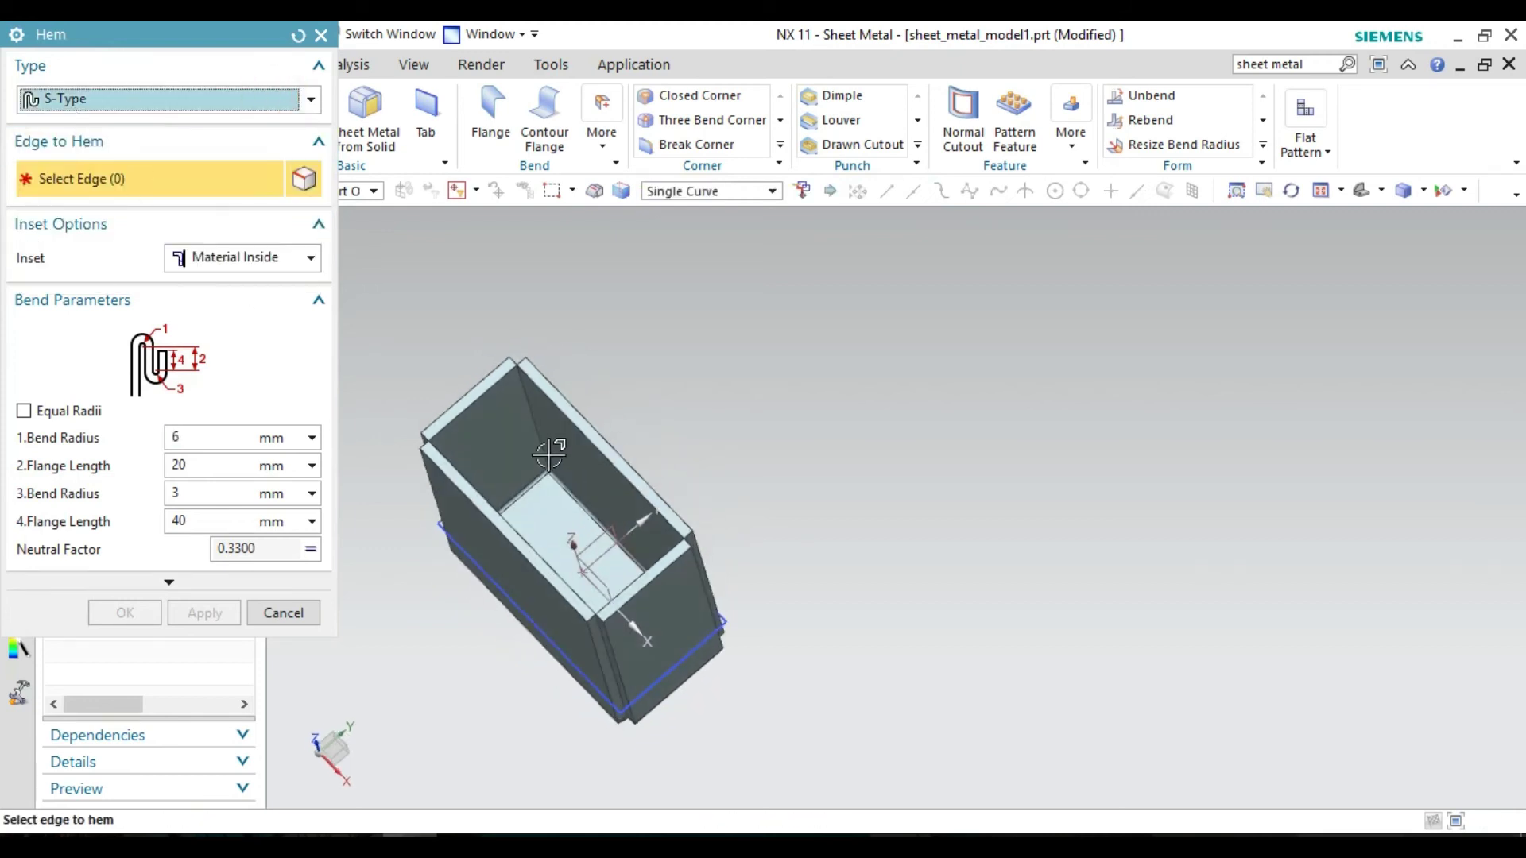
left_click(491, 487)
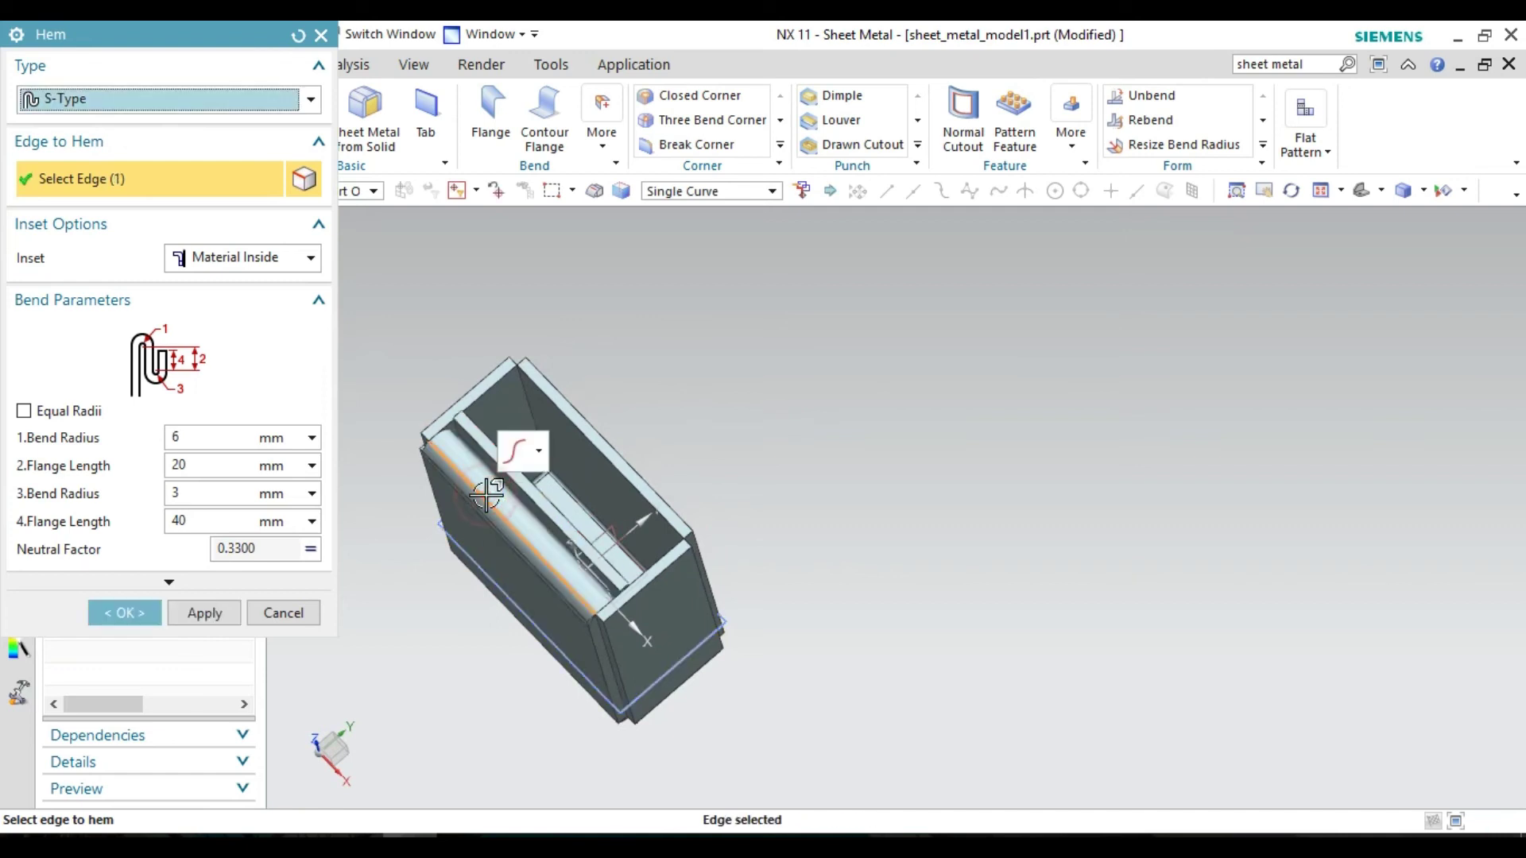
middle_click_drag(682, 453, 688, 426)
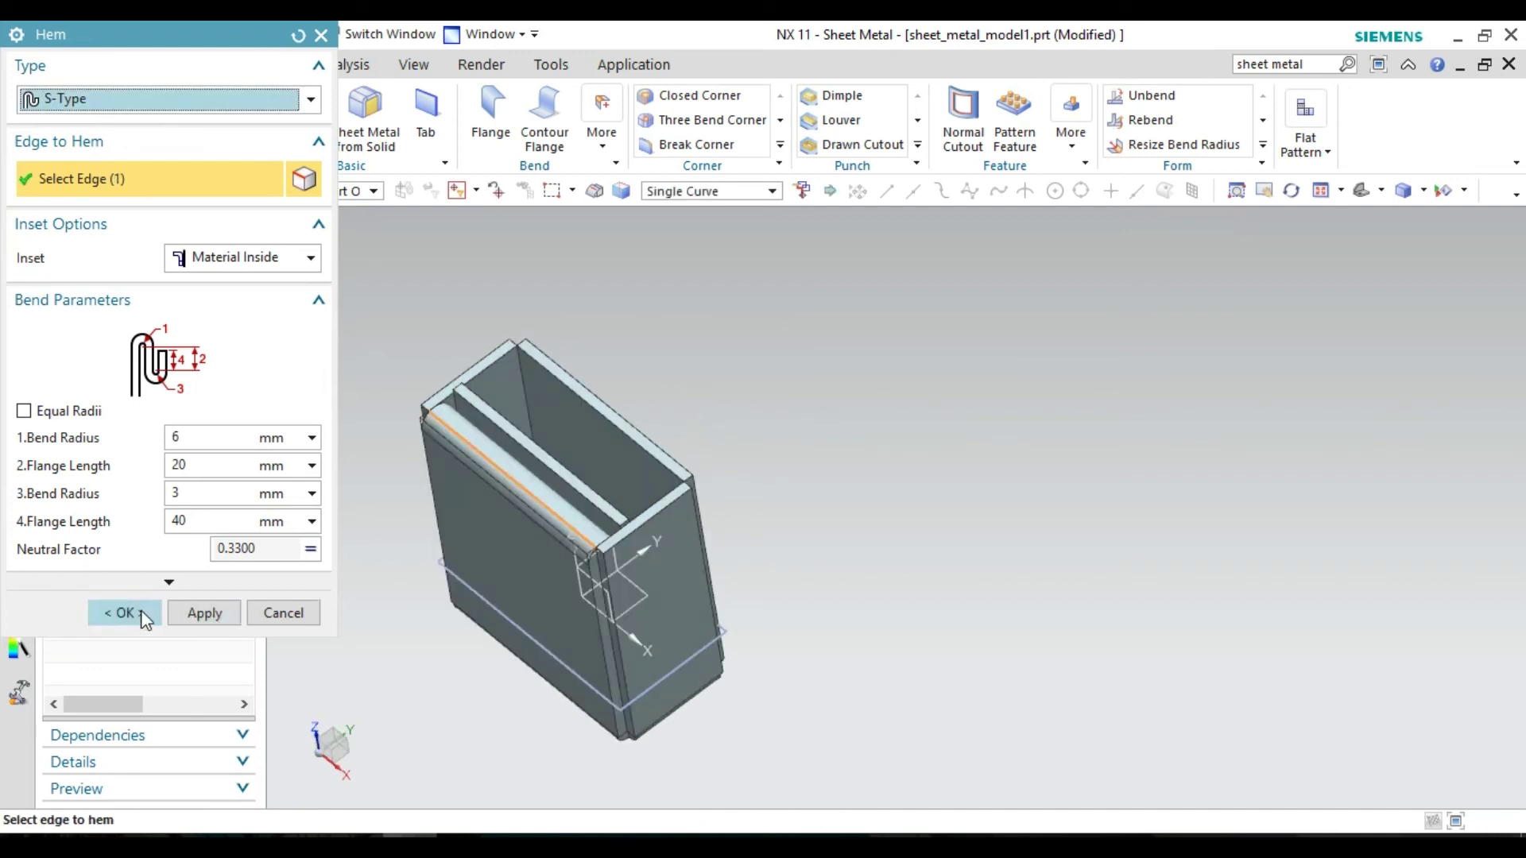
left_click(127, 613)
mouse_move(460, 611)
middle_mouse_down()
mouse_move(426, 620)
mouse_move(466, 586)
mouse_move(453, 647)
mouse_move(551, 527)
mouse_move(607, 511)
mouse_move(665, 555)
mouse_move(635, 565)
mouse_move(665, 585)
mouse_move(701, 569)
mouse_move(677, 537)
mouse_move(994, 453)
middle_mouse_up()
- Create Flat Solid (7) from the hemmed box, keeping the inner floor face stationary
left_click(1304, 151)
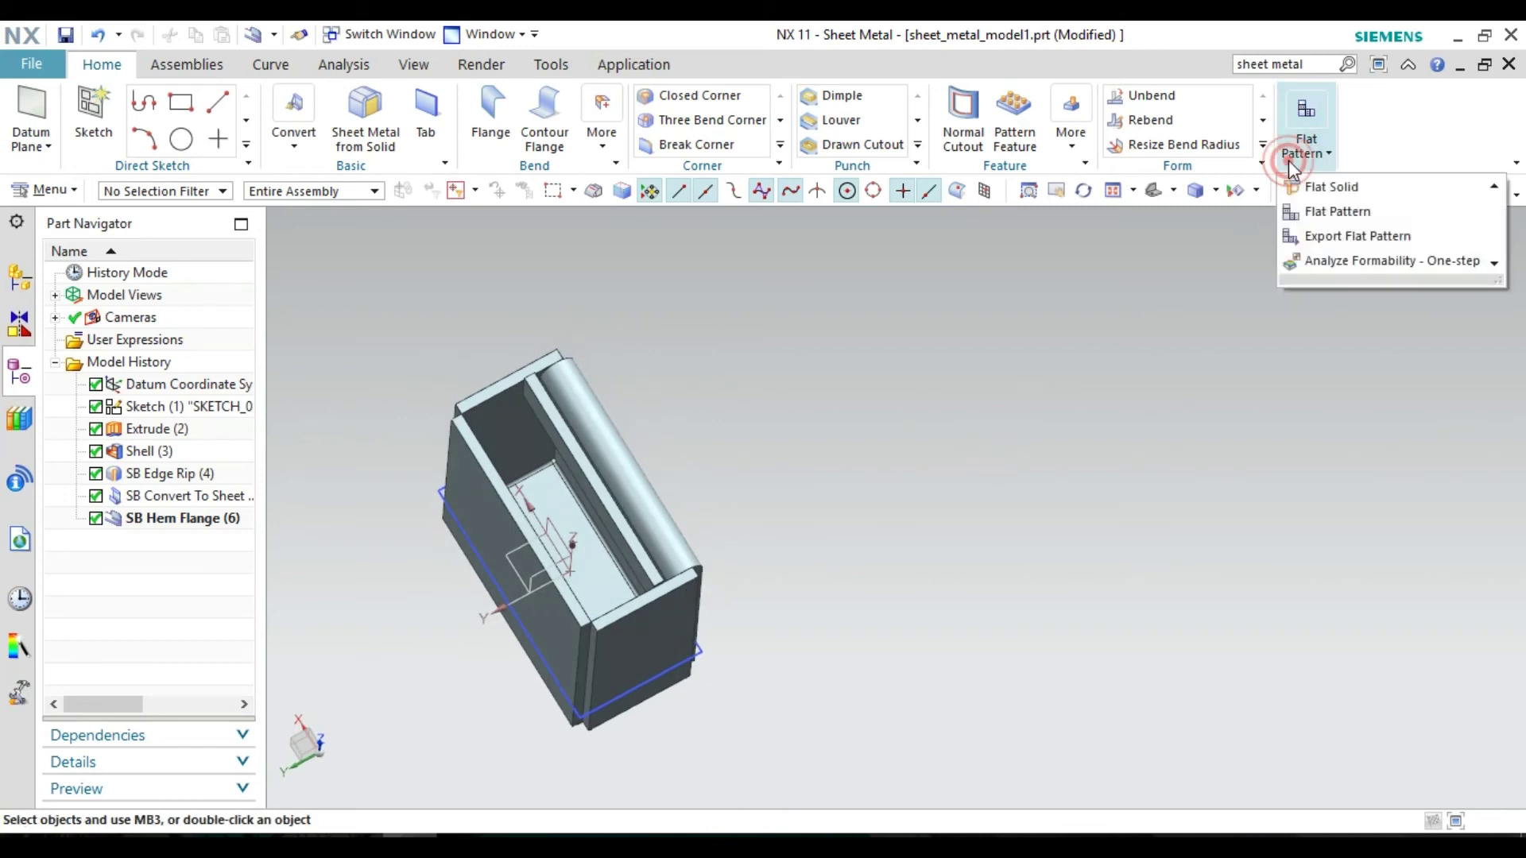
left_click(1331, 188)
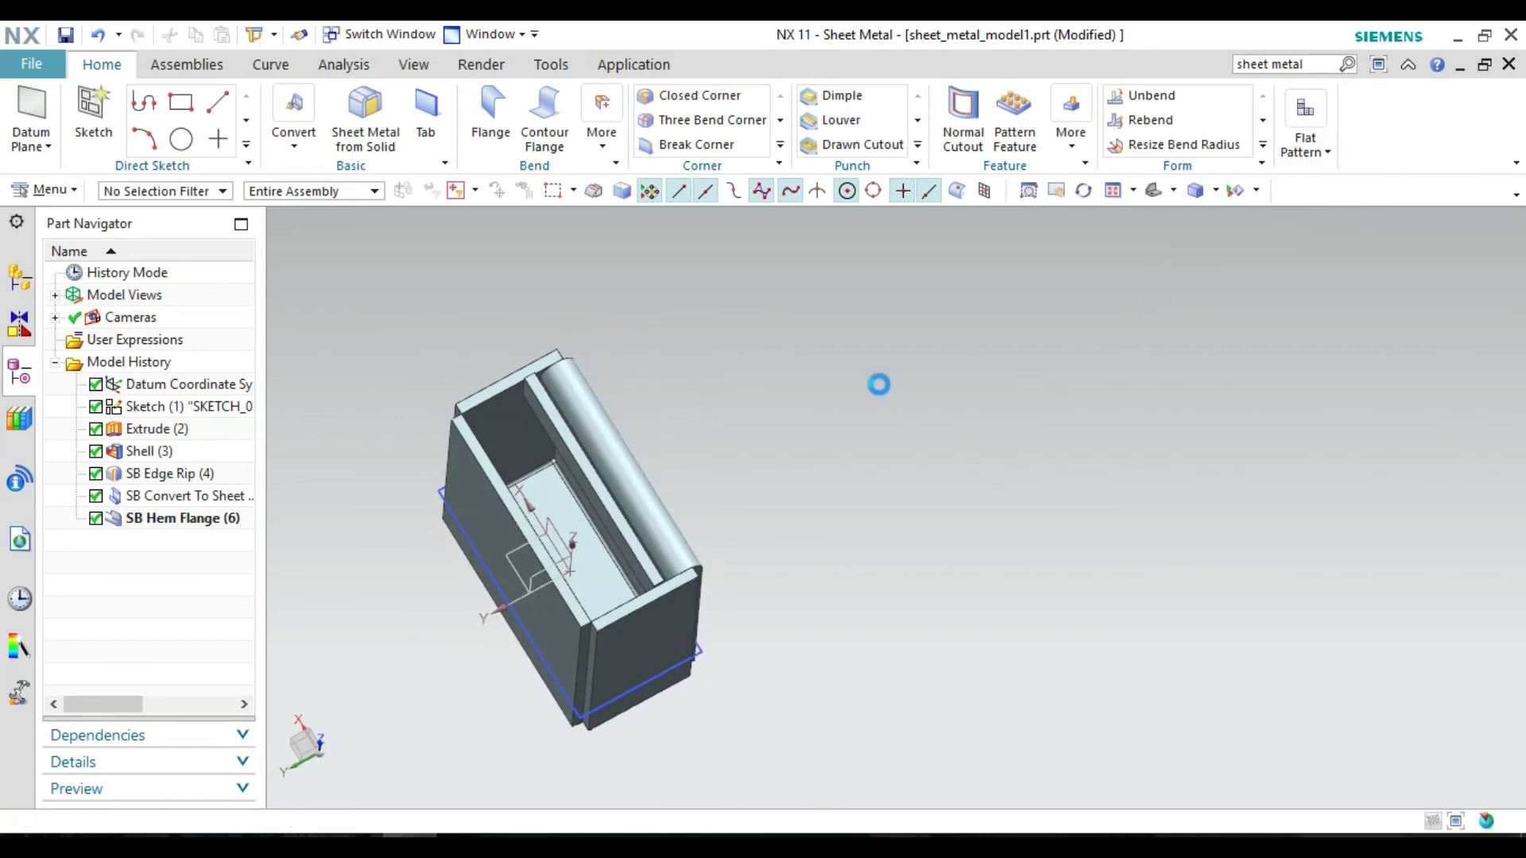
left_click(608, 575)
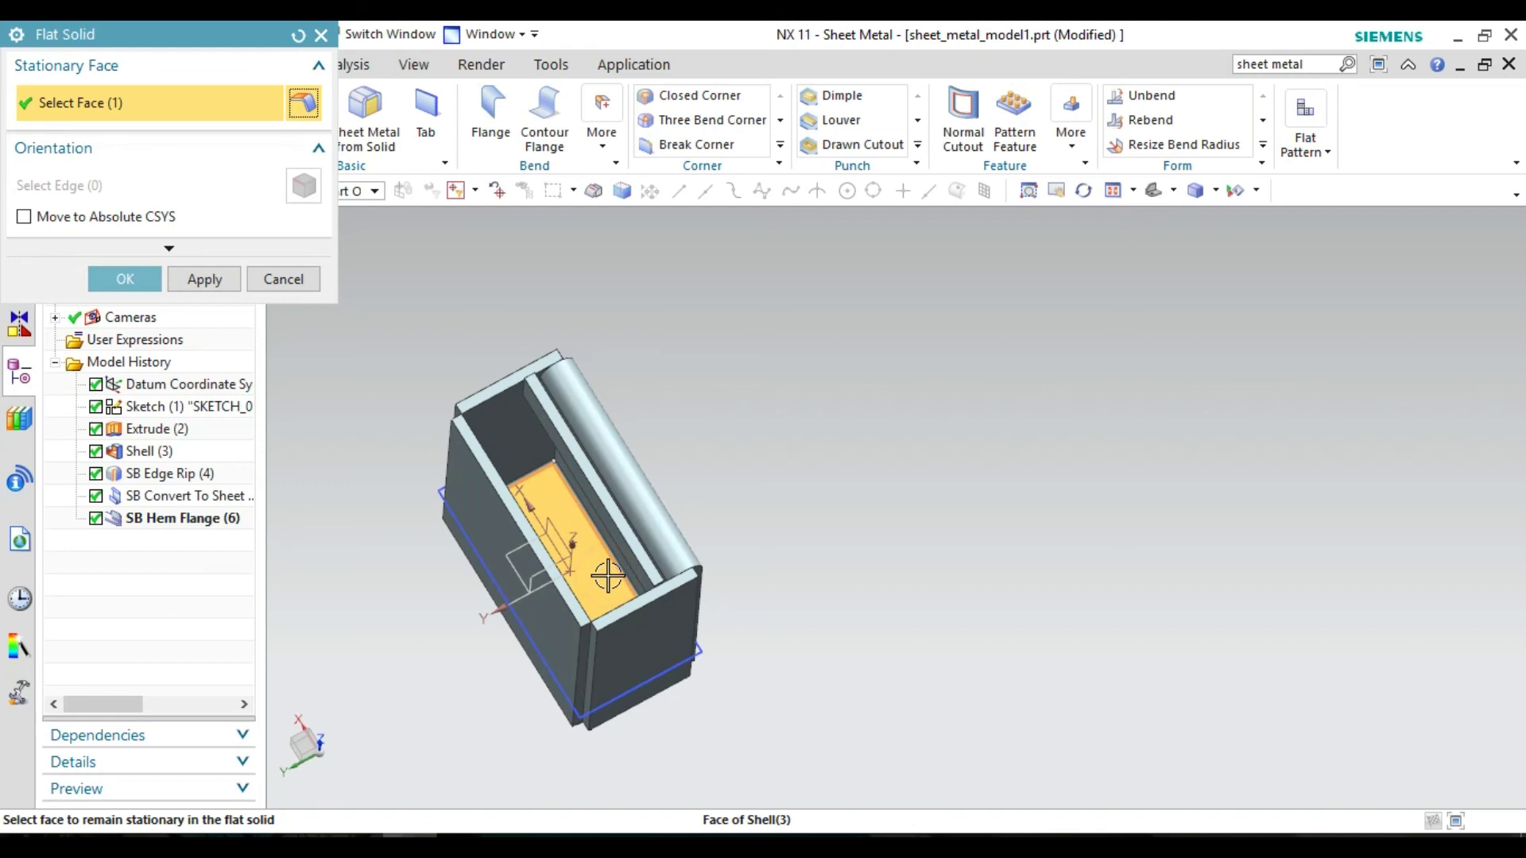
left_click(127, 277)
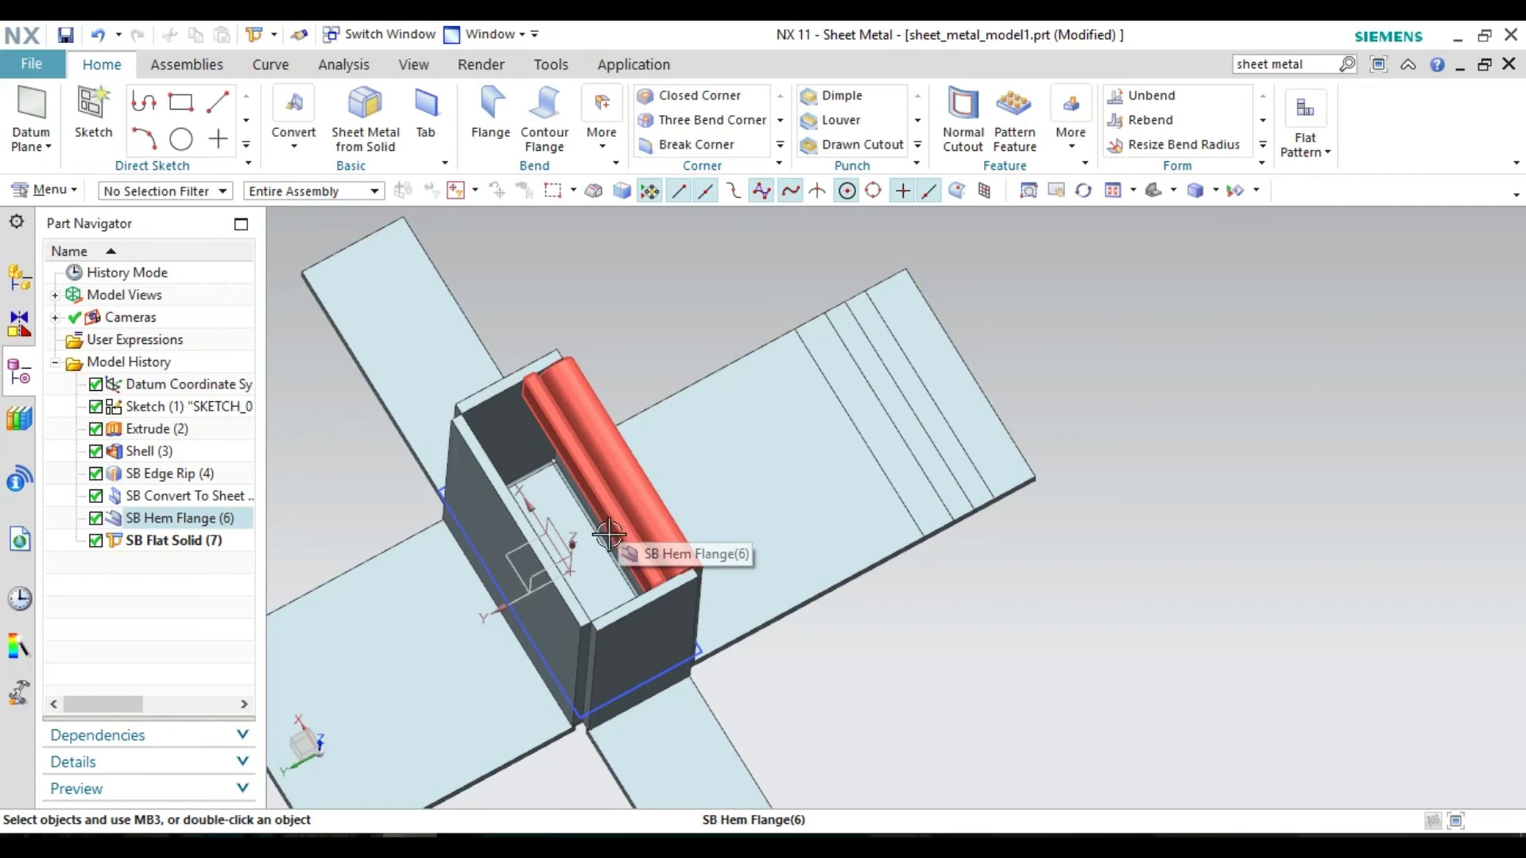
middle_click_drag(608, 534, 929, 535)
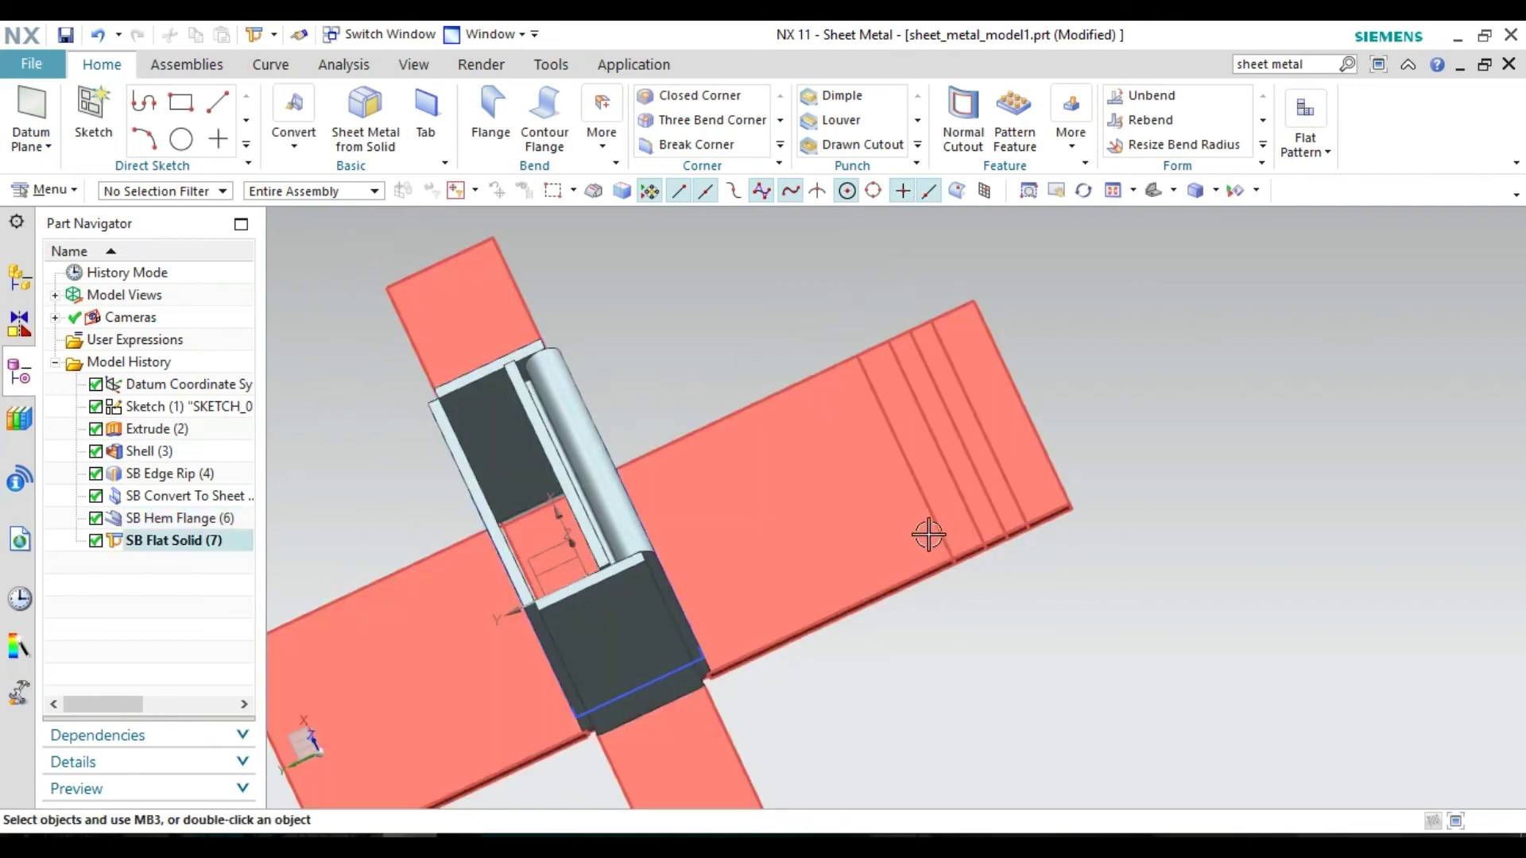
scroll(855, 647, "down", 3)
scroll(855, 647, "down", 2)
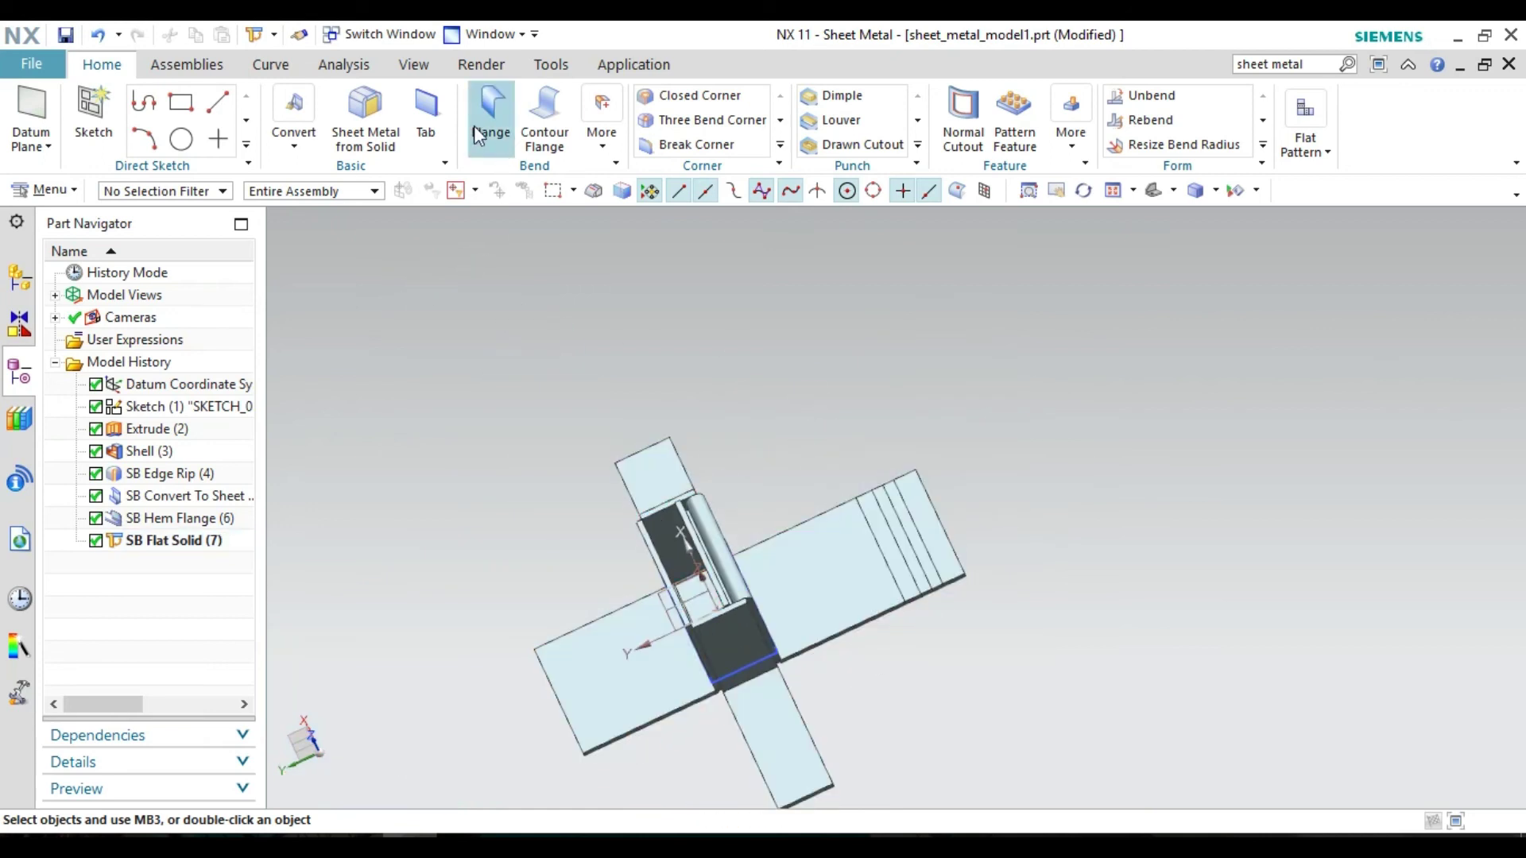
- Measure the flat solid's long edge end to end with Simple Distance as 696.3599 mm
left_click(422, 65)
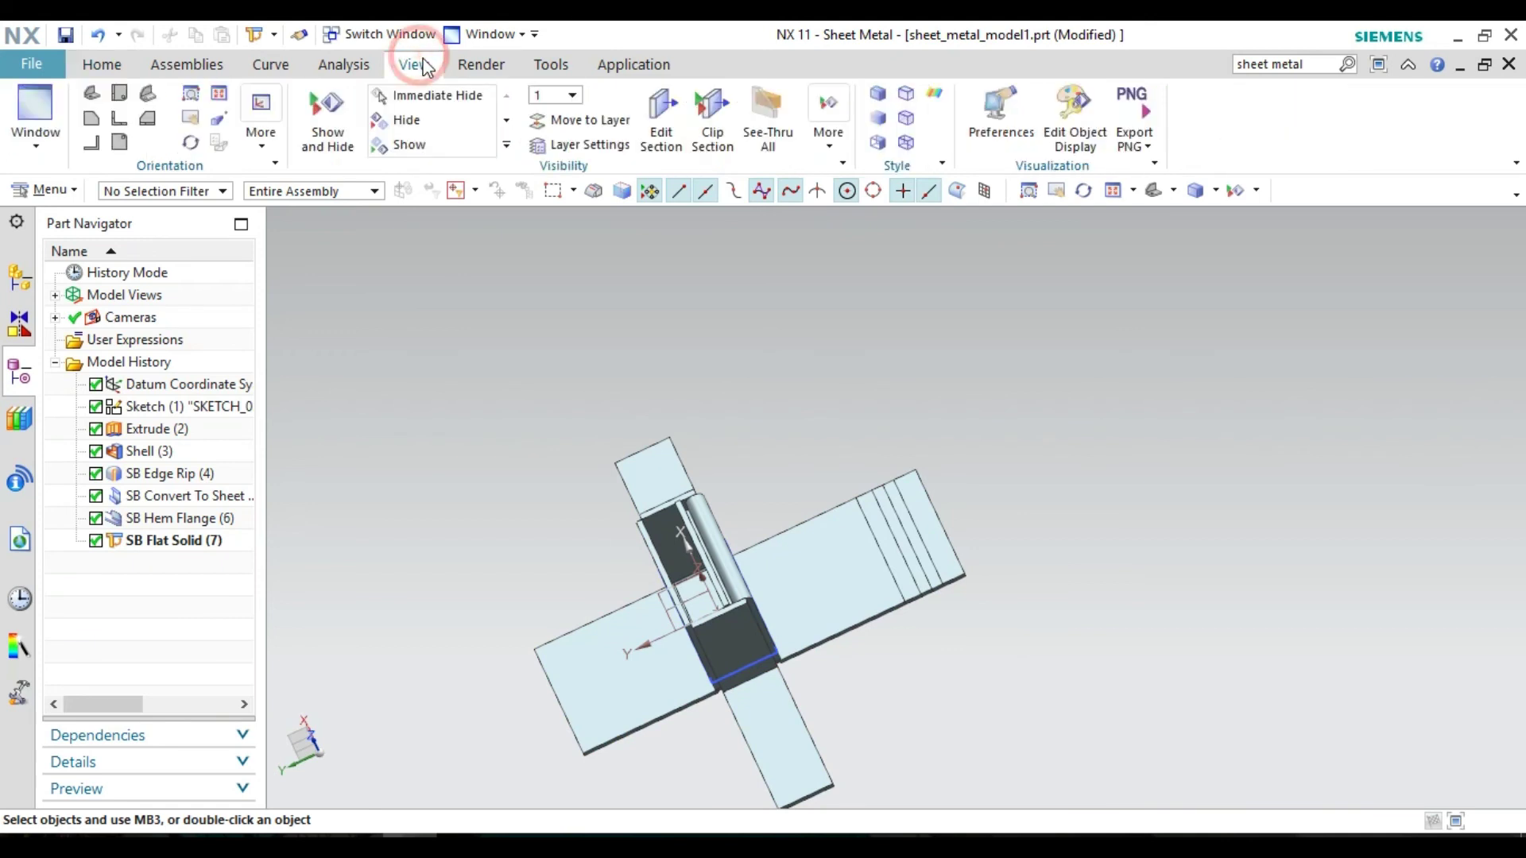
left_click(349, 68)
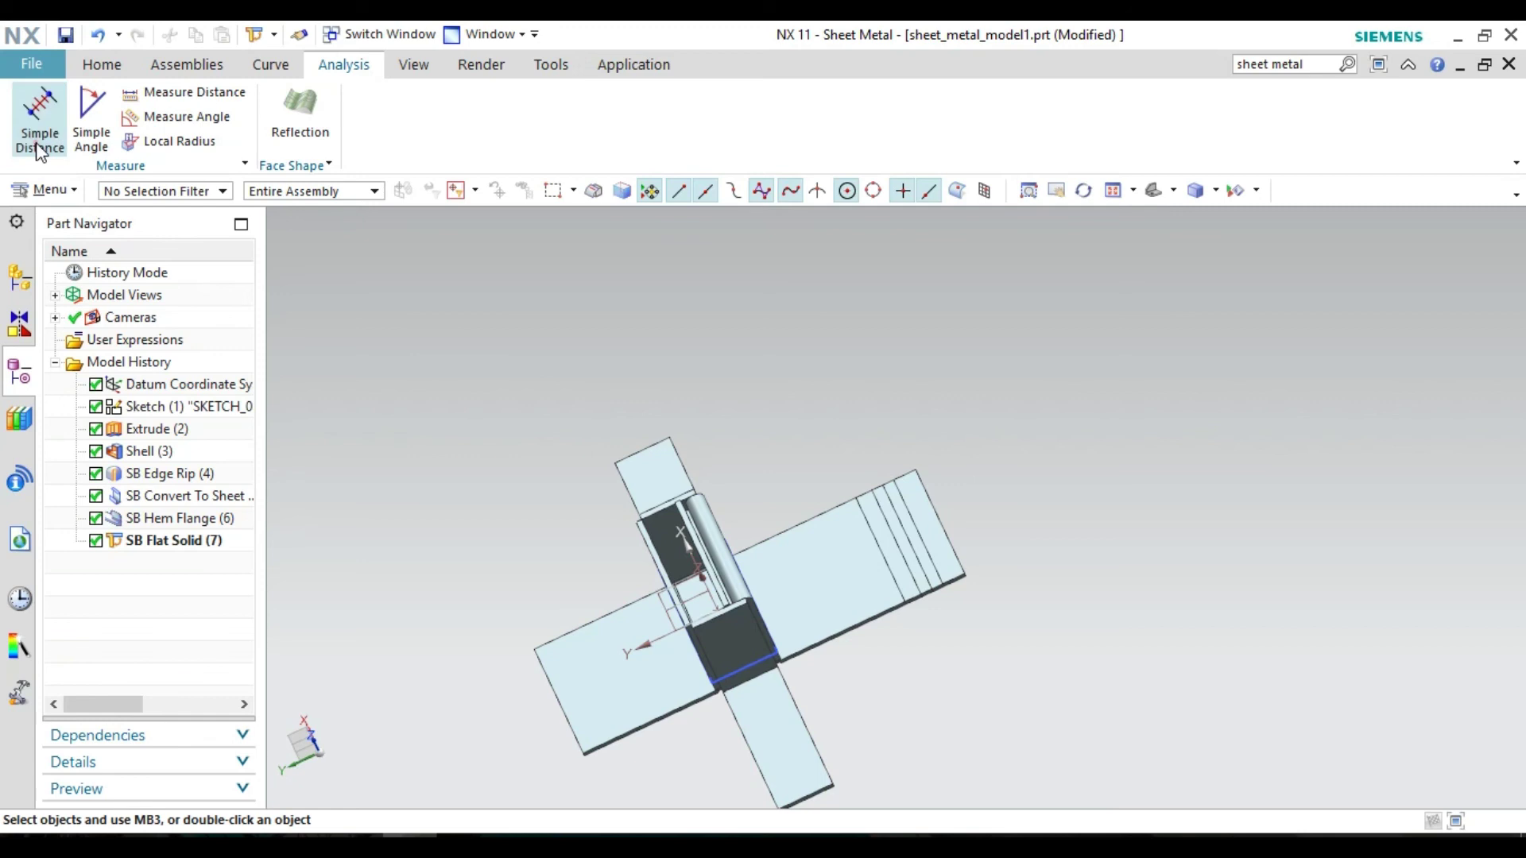
left_click(38, 119)
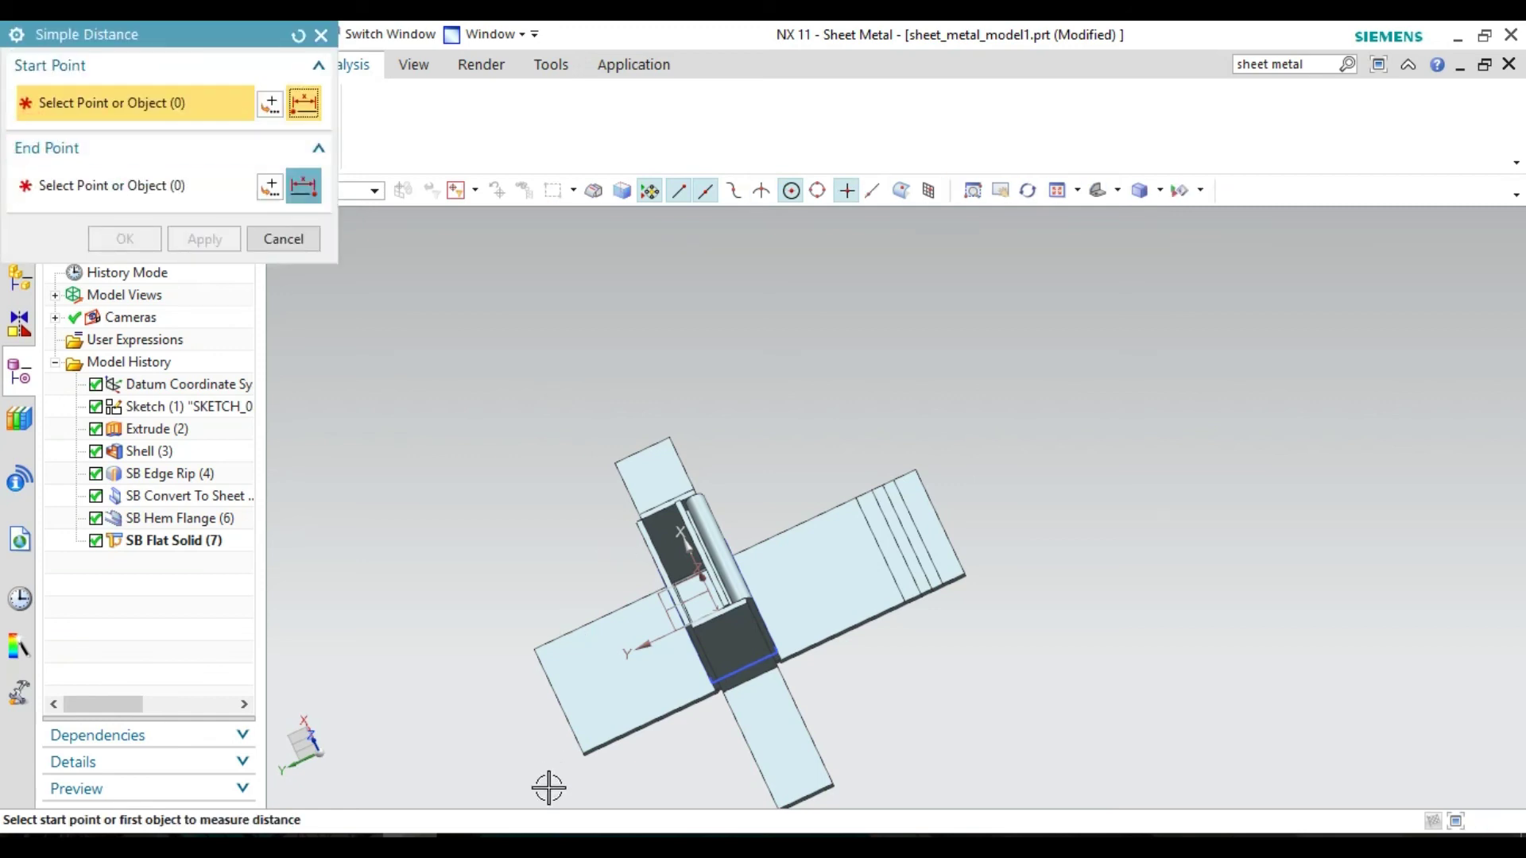
scroll(601, 788, "up", 1)
scroll(604, 780, "up", 2)
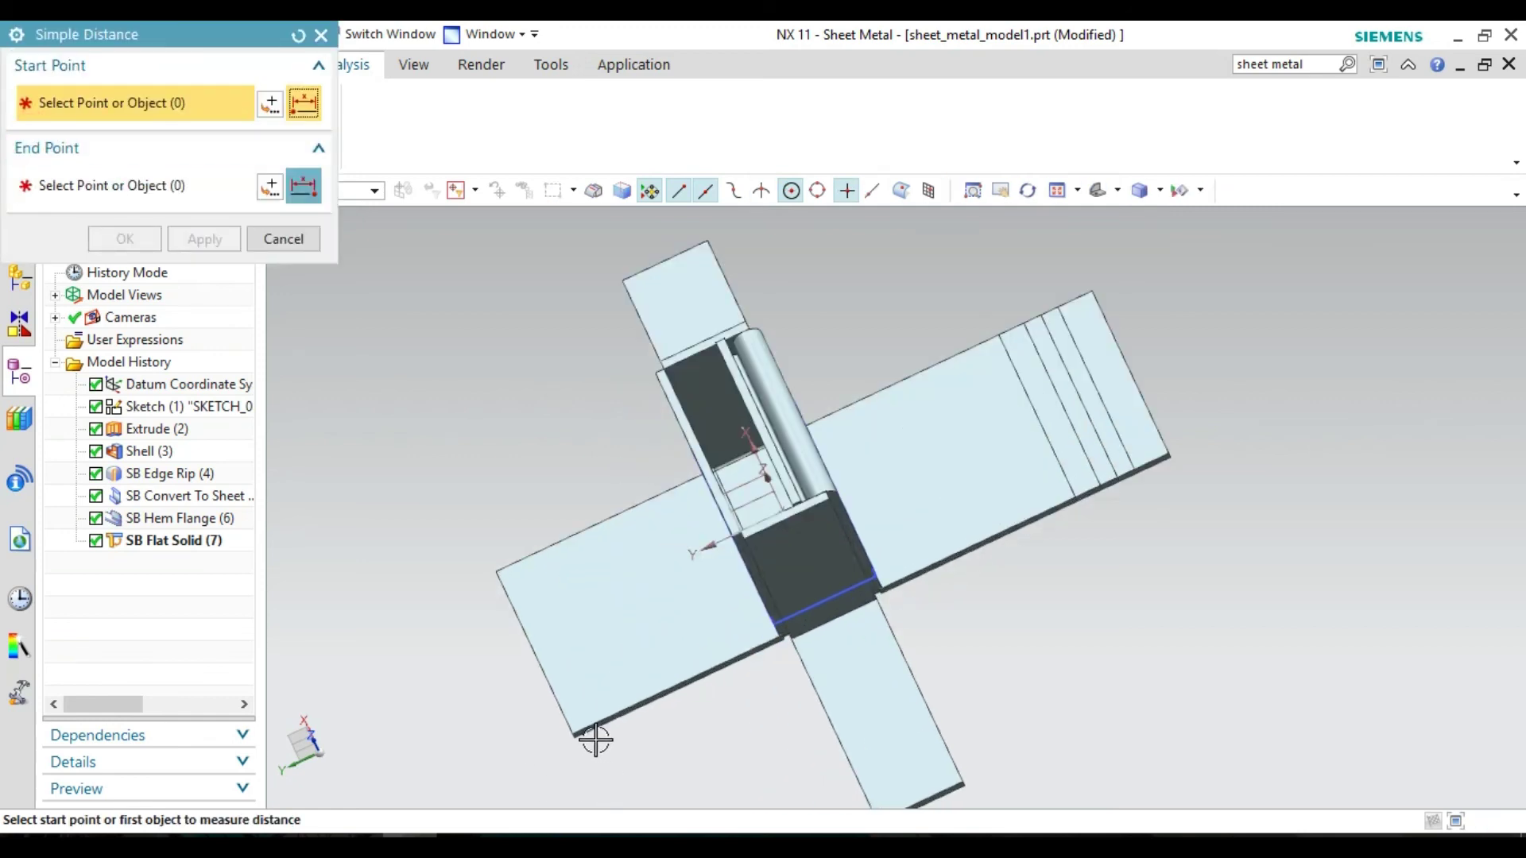
left_click(578, 732)
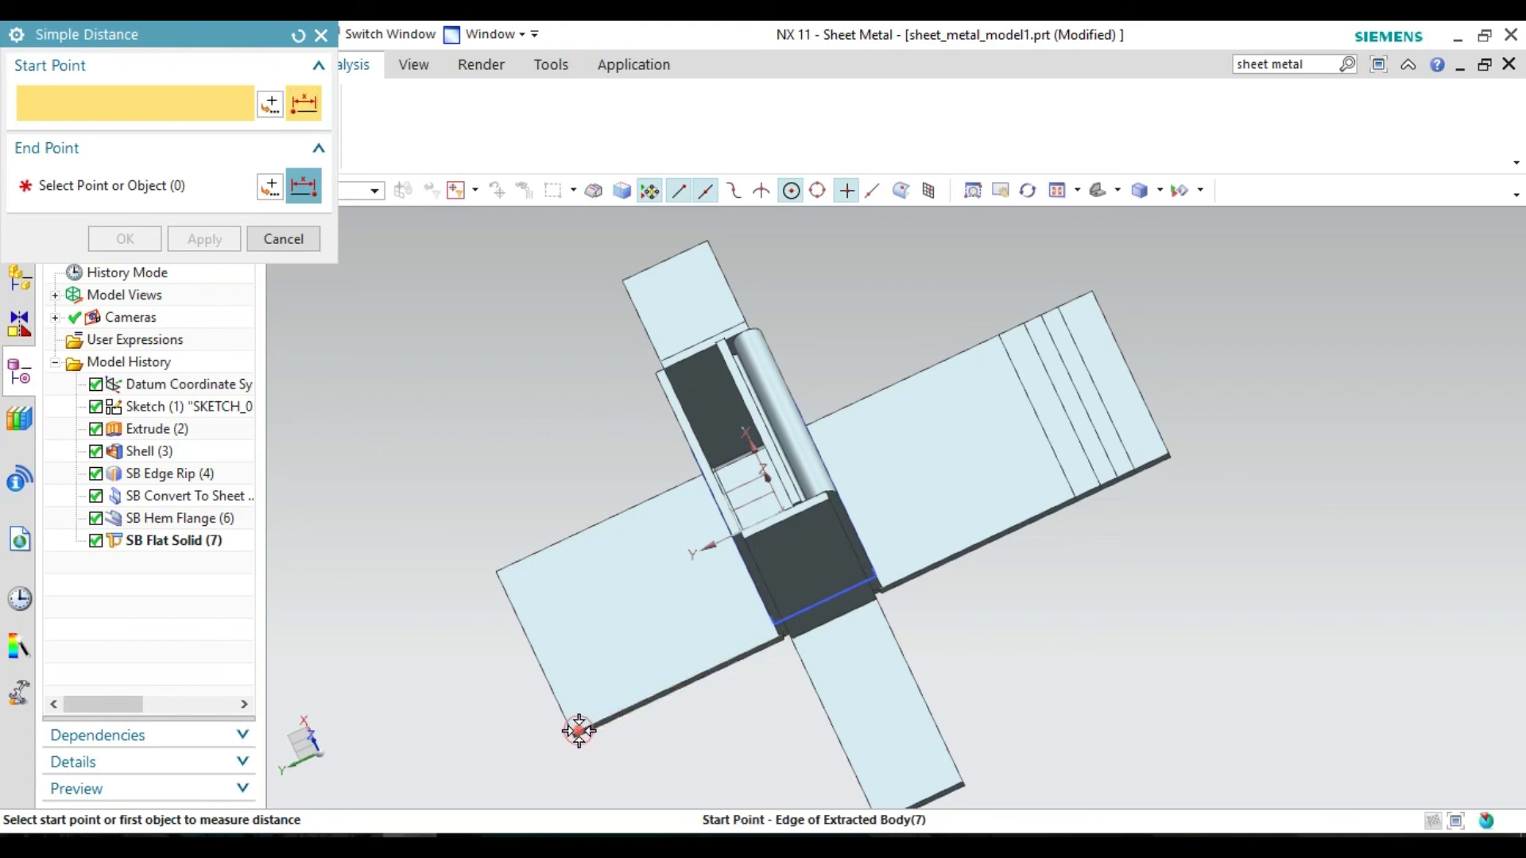
left_click(1163, 454)
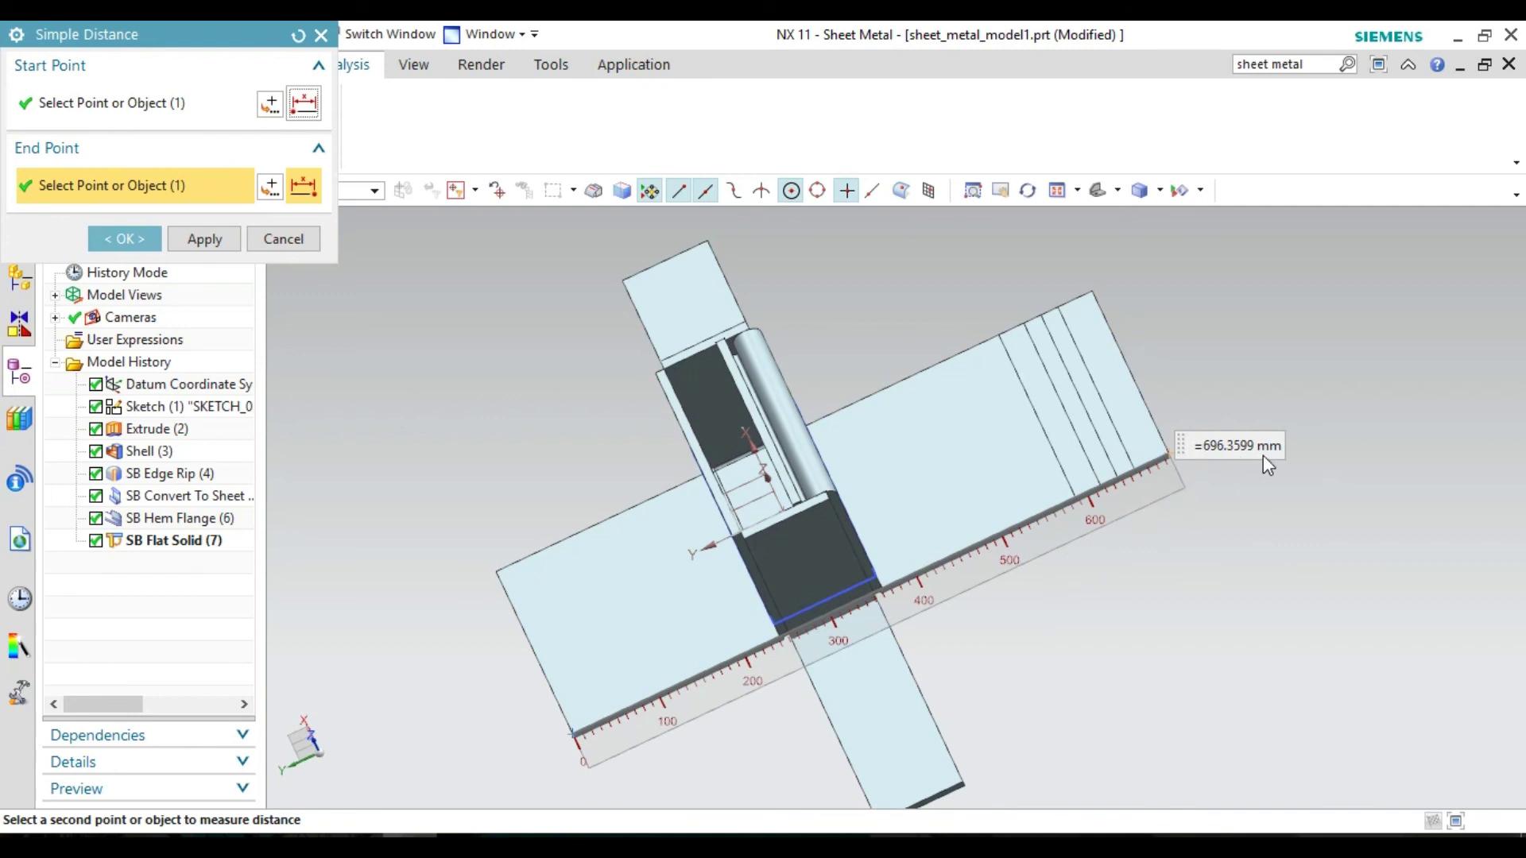
middle_click_drag(991, 657, 953, 498)
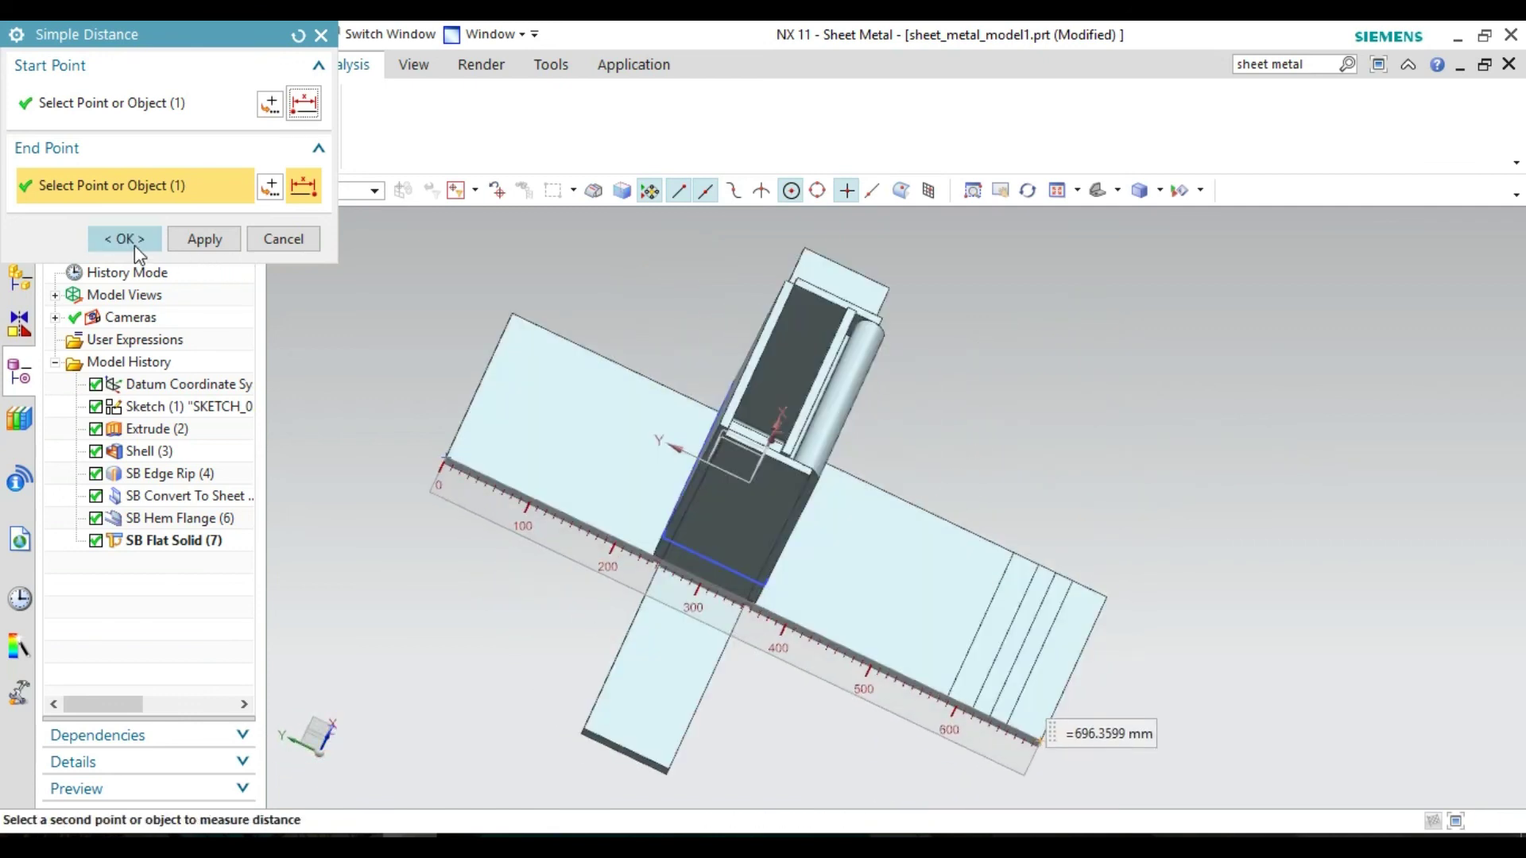
left_click(135, 240)
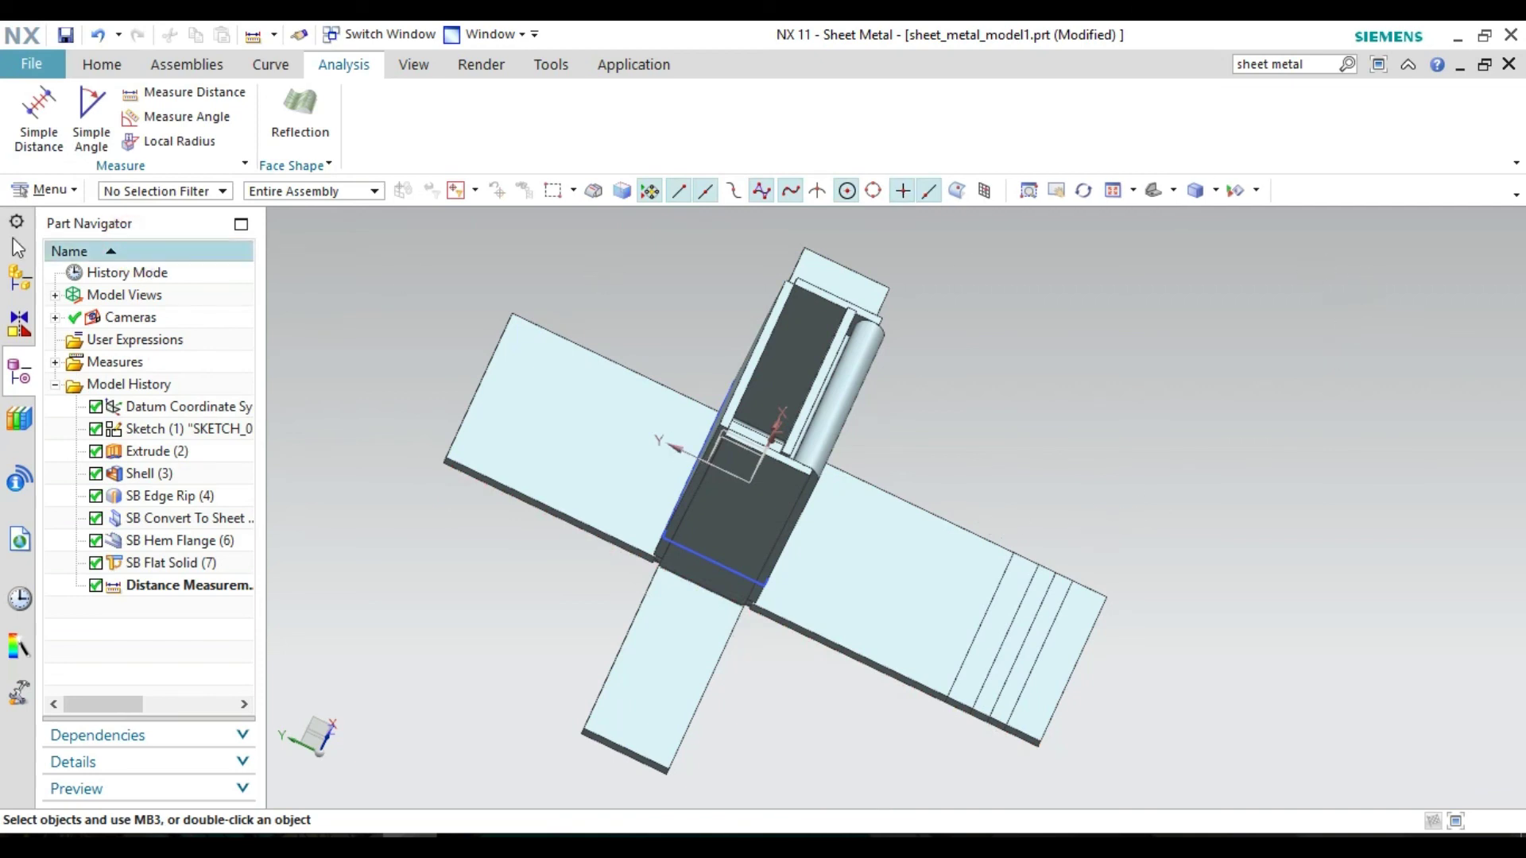
left_click(108, 68)
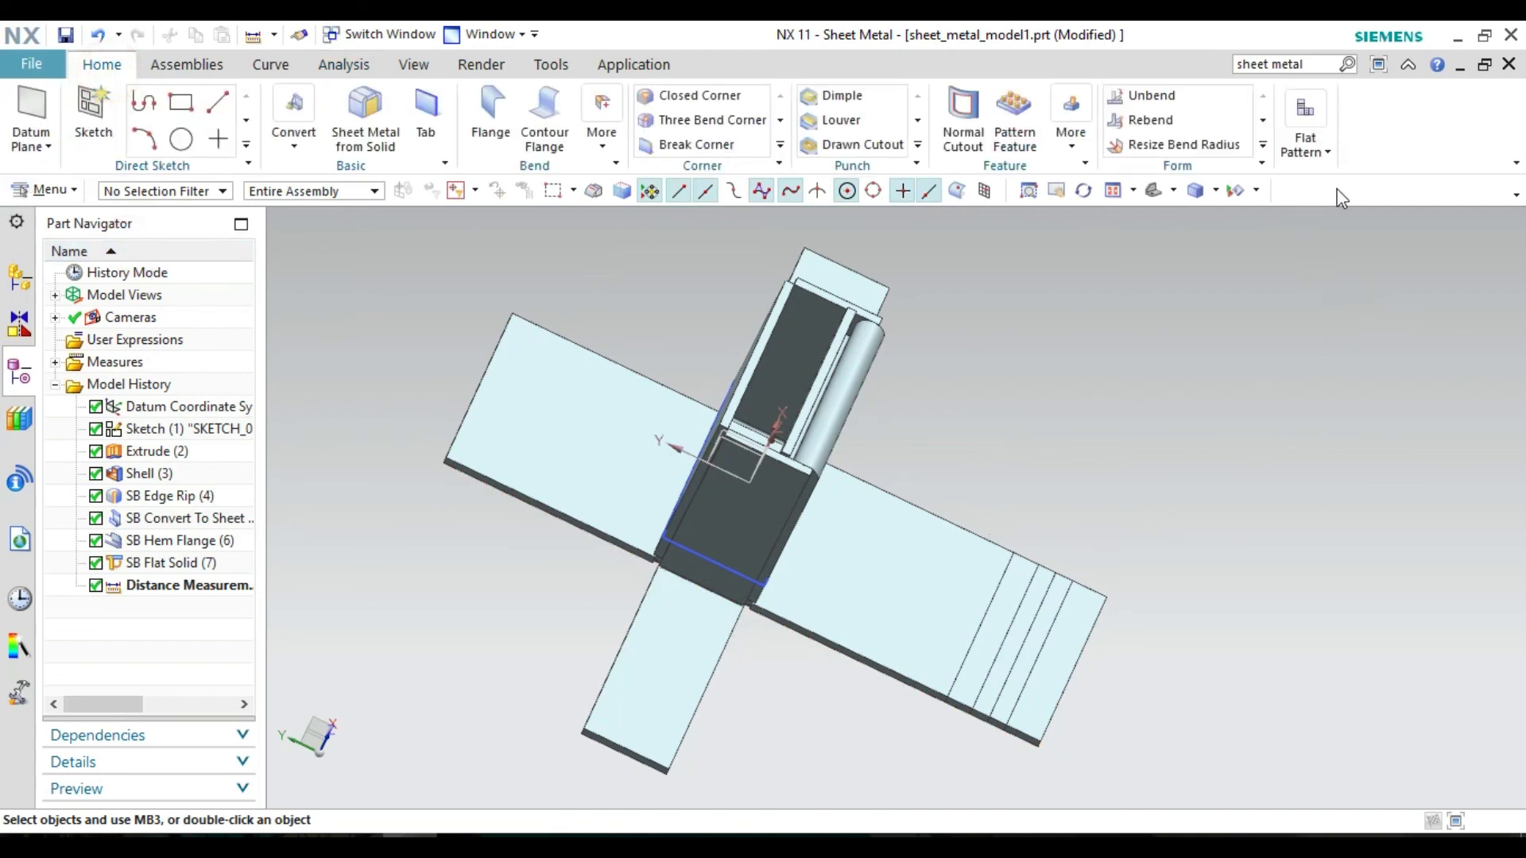
left_click(1319, 153)
mouse_move(1155, 396)
middle_mouse_down()
mouse_move(1110, 405)
mouse_move(1137, 361)
mouse_move(1093, 340)
middle_mouse_up()
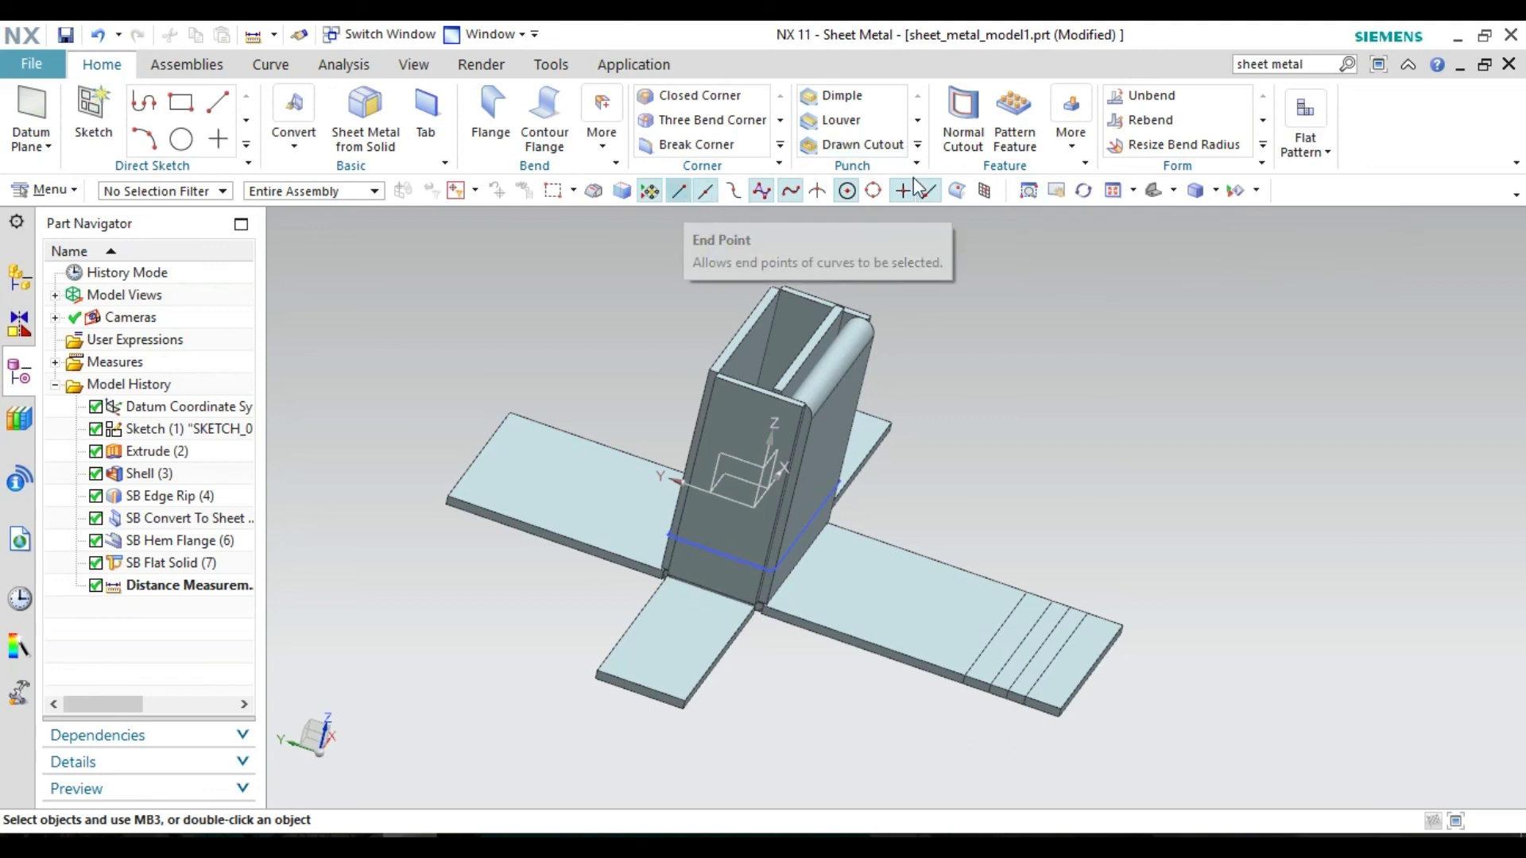
left_click(1072, 148)
left_click(1072, 149)
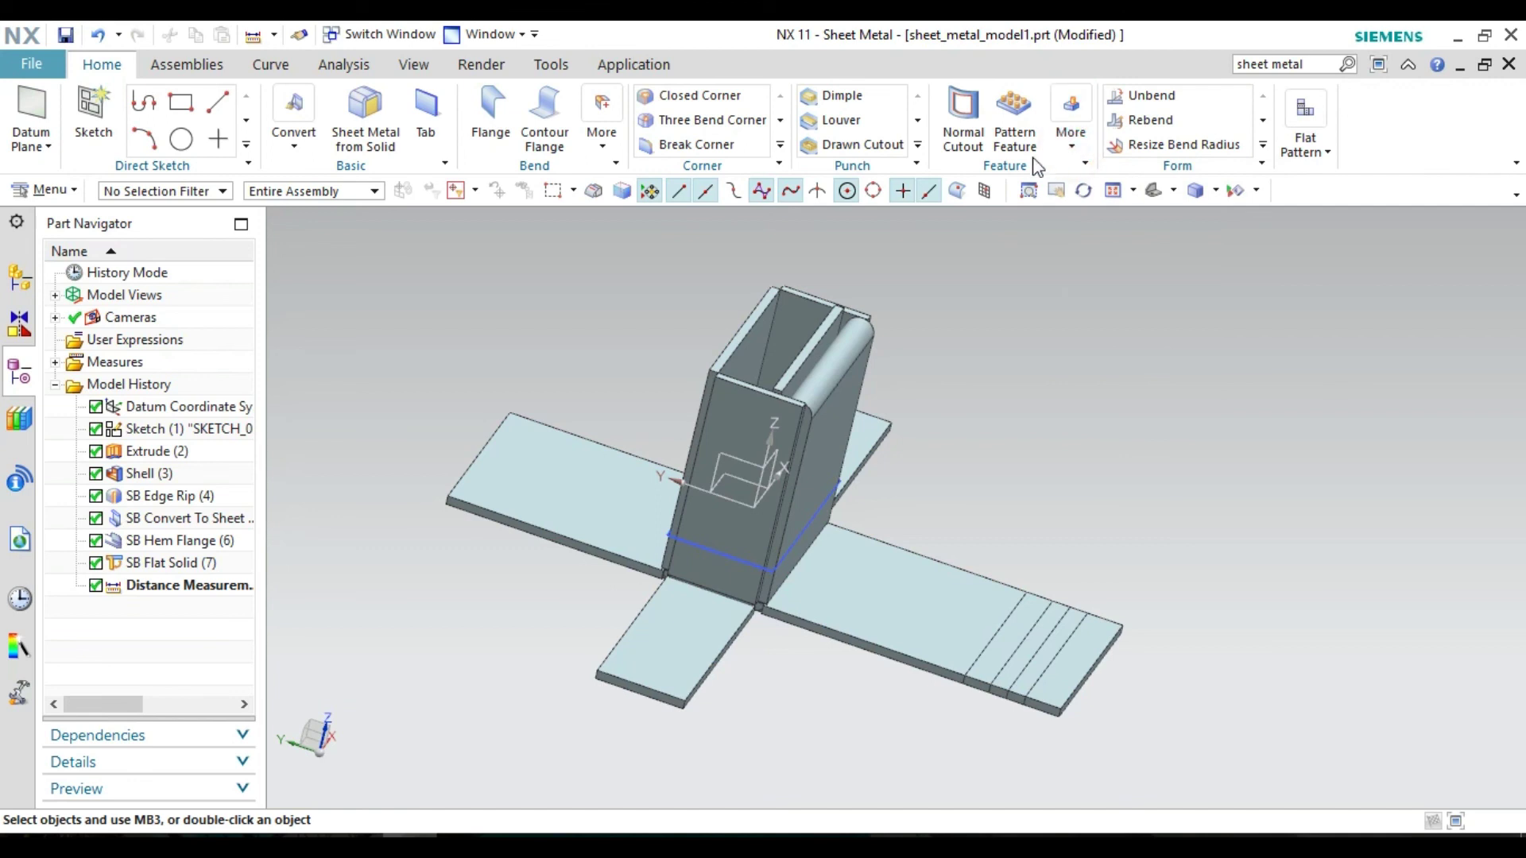
left_click(917, 167)
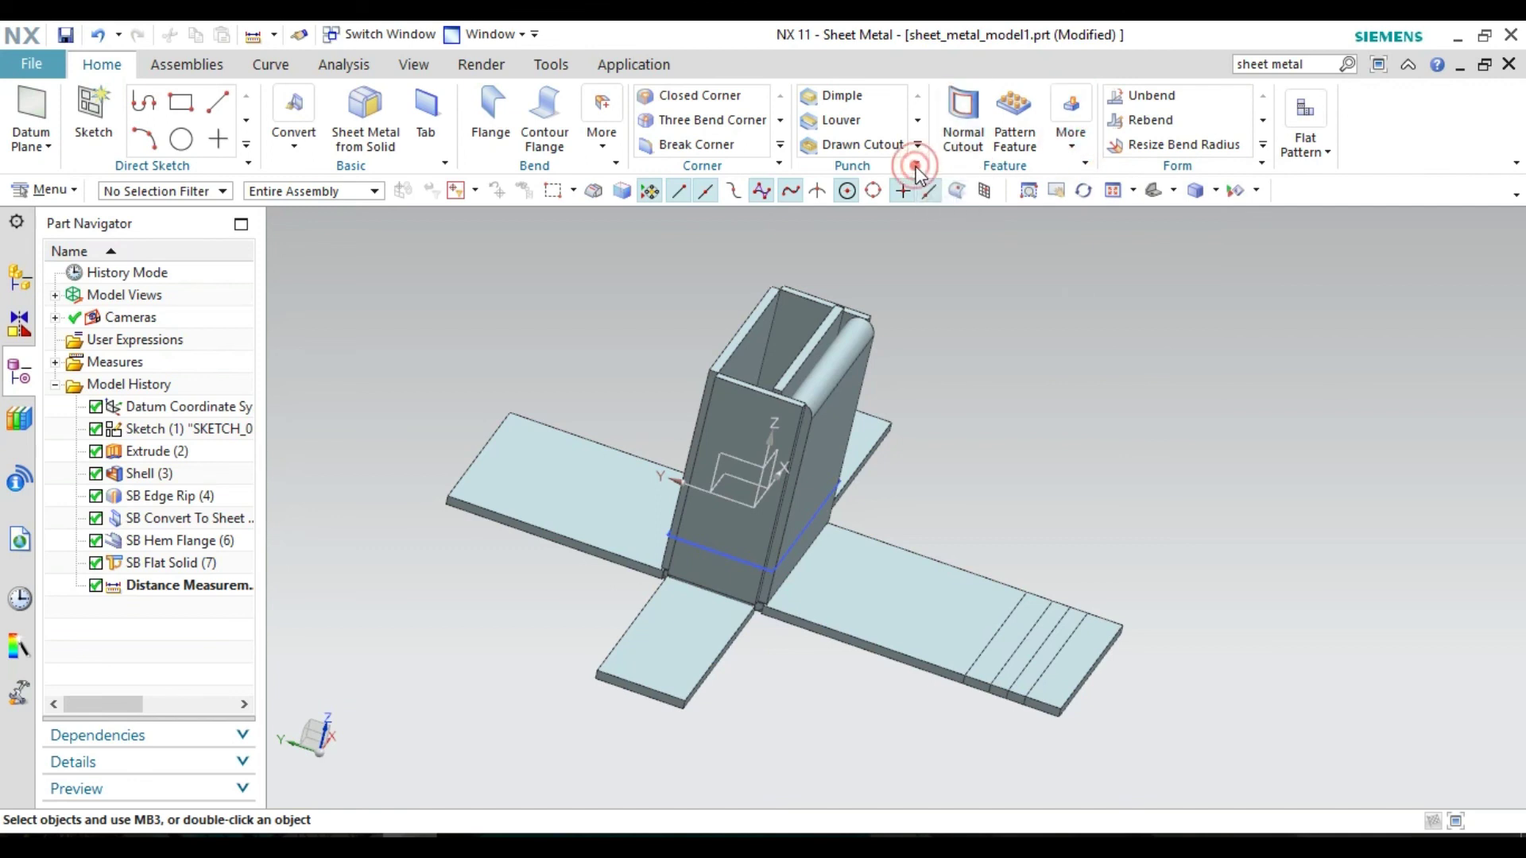
left_click(1198, 360)
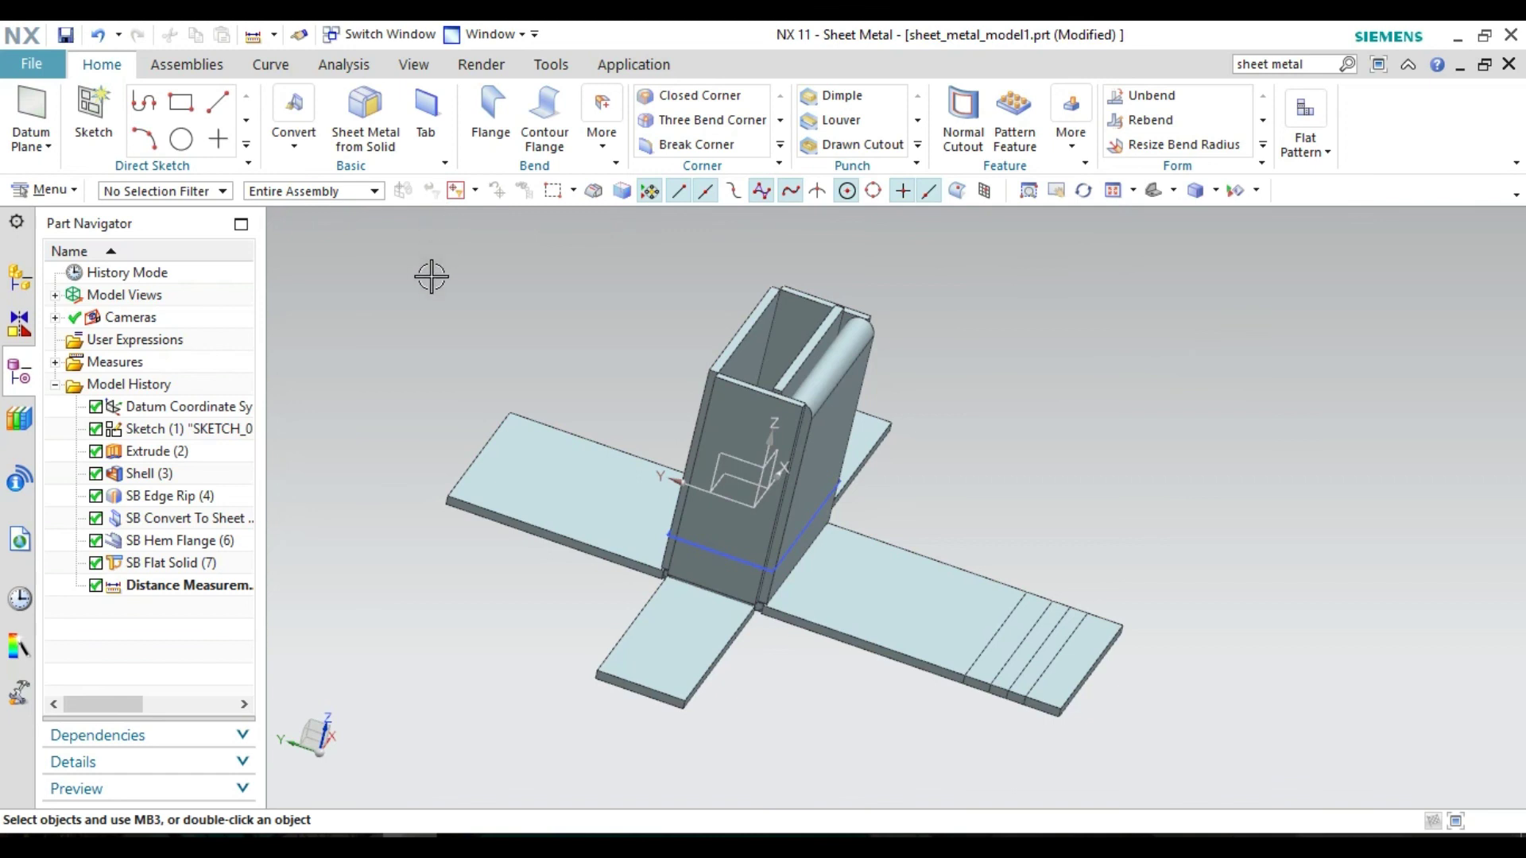